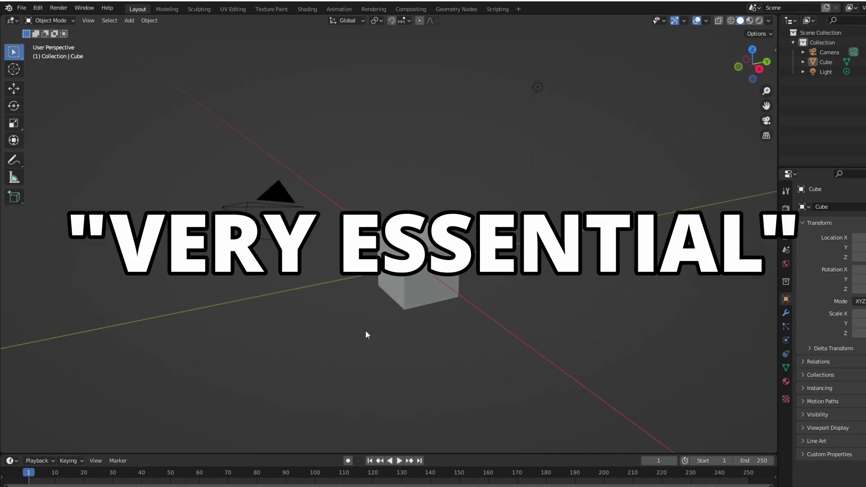
Step: Delete the default cube
left_click(397, 297)
key("x")
left_click(401, 299)
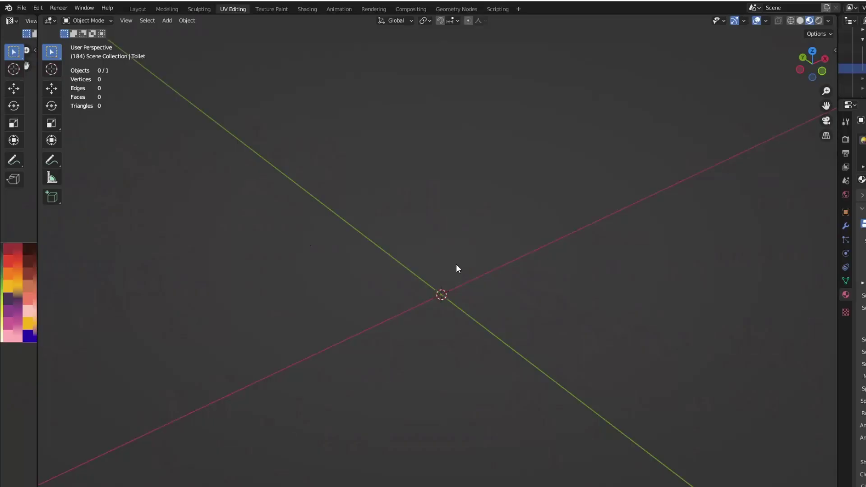
Step: Add a new cube mesh to the scene
key("shift+a")
mouse_move(447, 264)
left_click(513, 279)
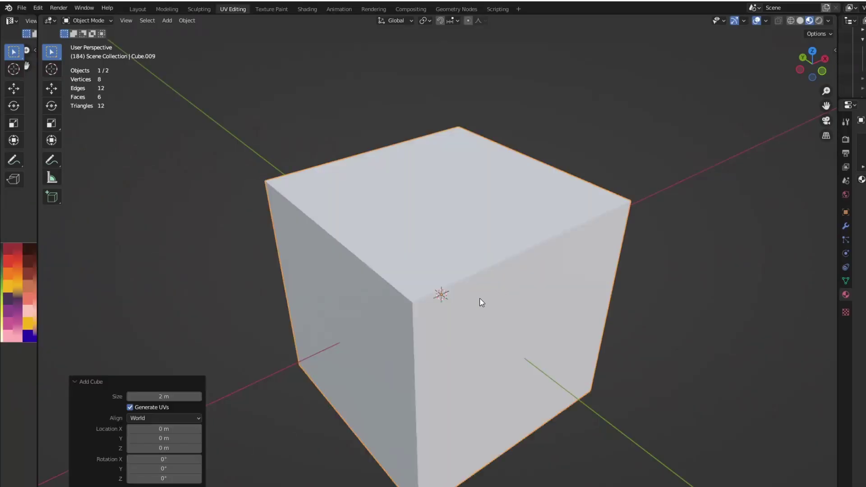
scroll(481, 293, "down", 3)
mouse_move(483, 286)
middle_mouse_down()
mouse_move(551, 283)
mouse_move(483, 289)
middle_mouse_up()
scroll(483, 288, "down", 3)
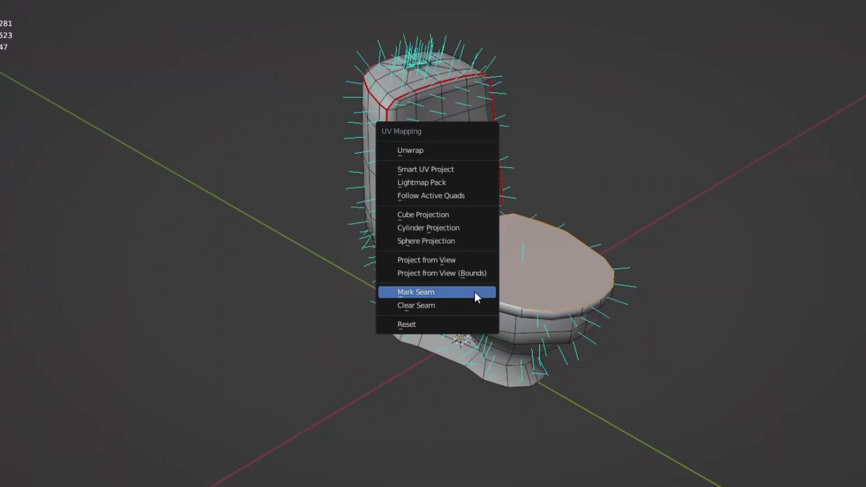
Step: Mark the toilet's seat edge loop as a seam and unwrap the whole mesh
left_click(473, 294)
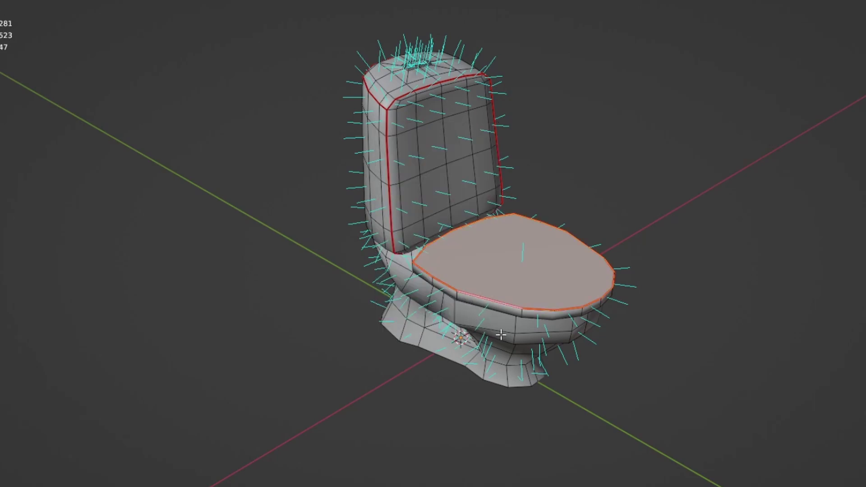
scroll(606, 326, "down", 3)
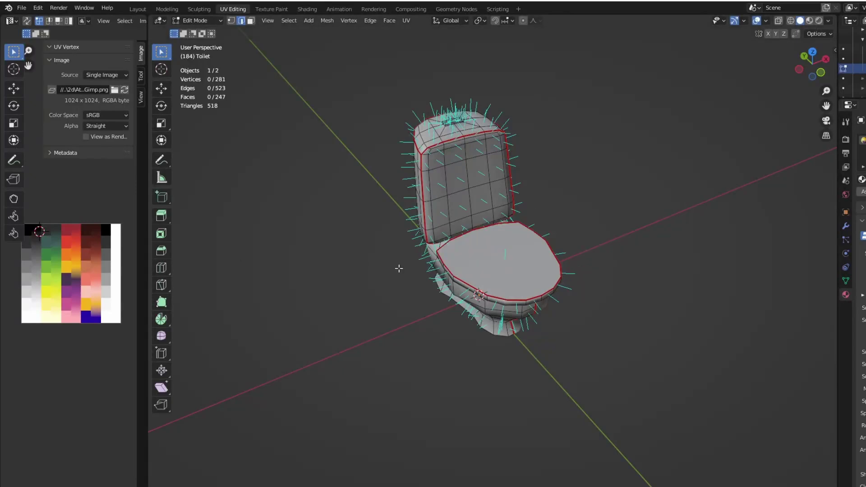
key("a")
key("u")
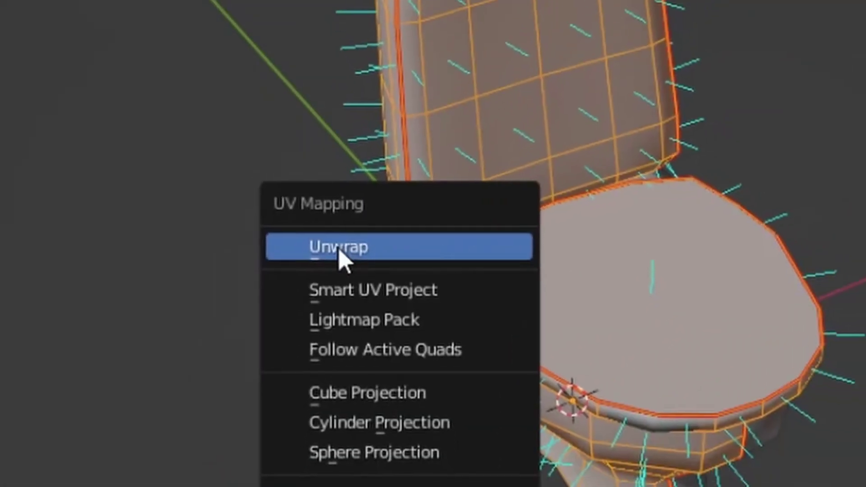
left_click(326, 244)
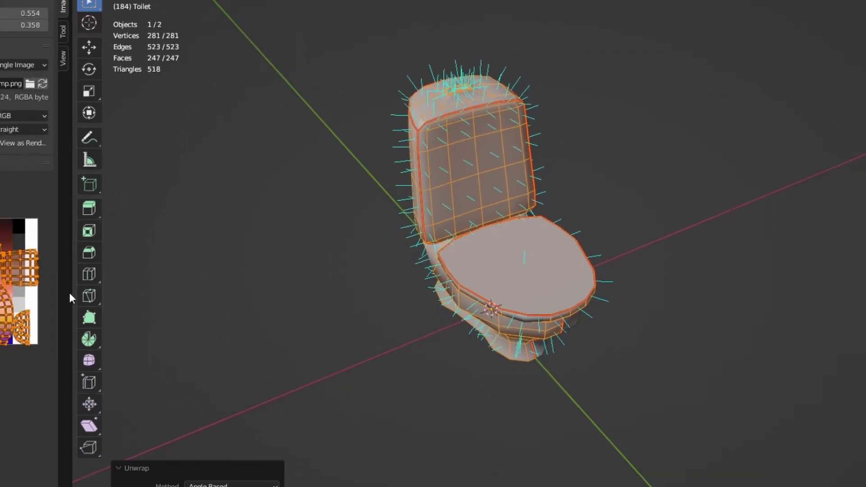
Step: Reselect the entire toilet mesh and unwrap its UVs again
left_click(391, 276)
key("a")
key("u")
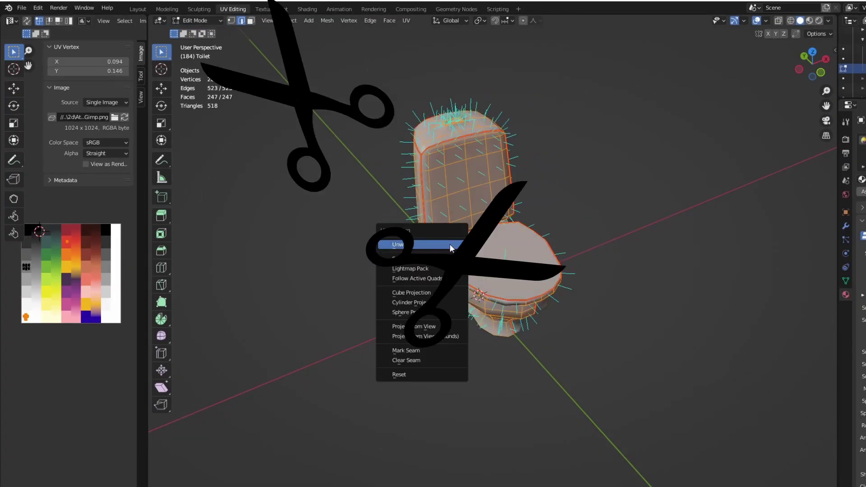
left_click(393, 244)
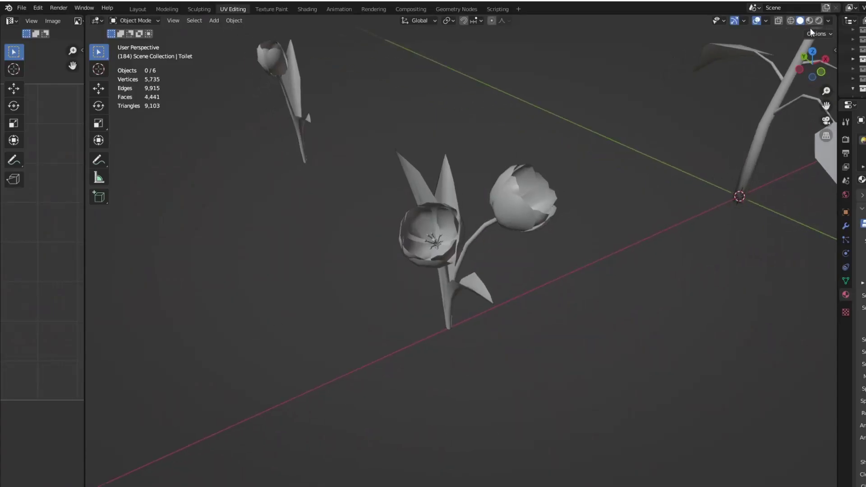
Step: Switch the viewport to Material Preview to show the tulips in their atlas colours
left_click(810, 21)
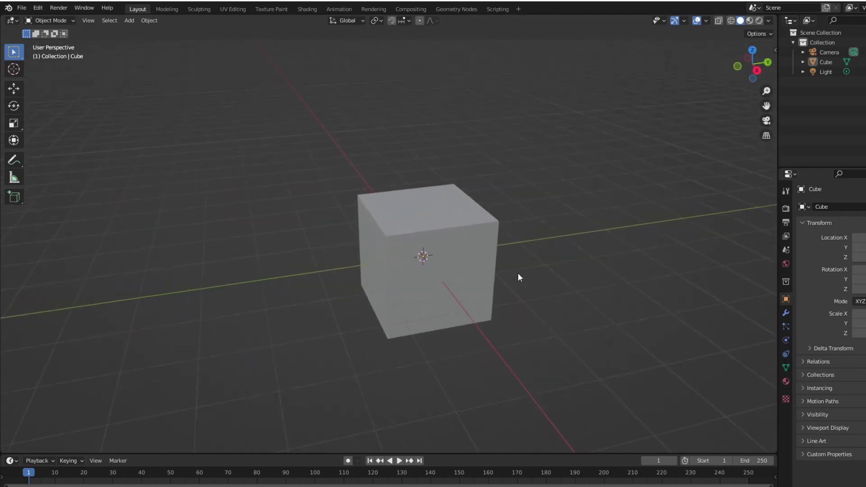
scroll(519, 274, "down", 5)
scroll(518, 274, "up", 1)
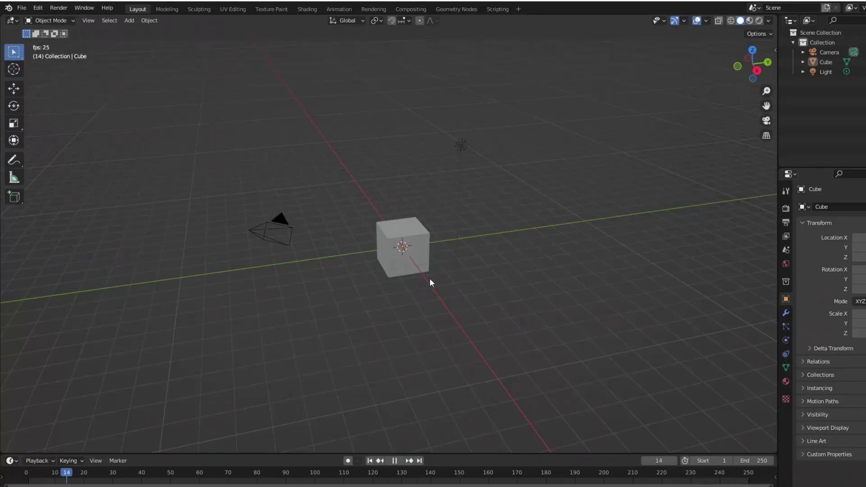
Step: Select the camera, light and cube together and delete all three
left_click_drag(541, 308, 201, 155)
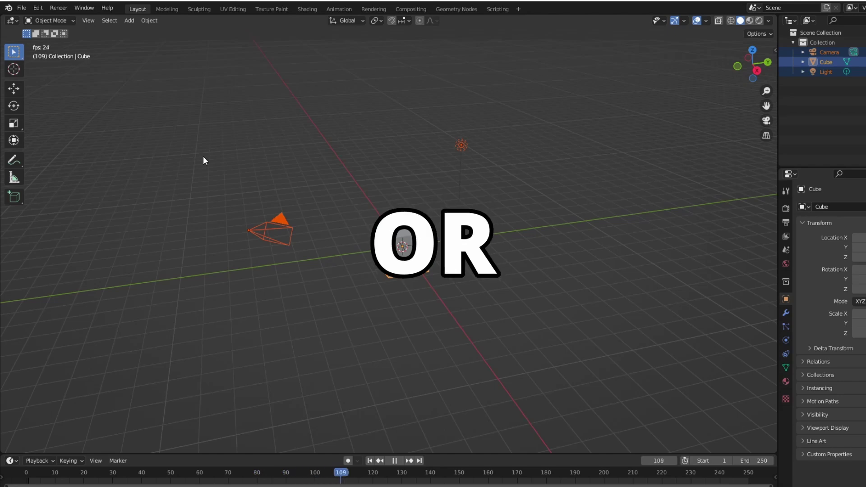
key("c")
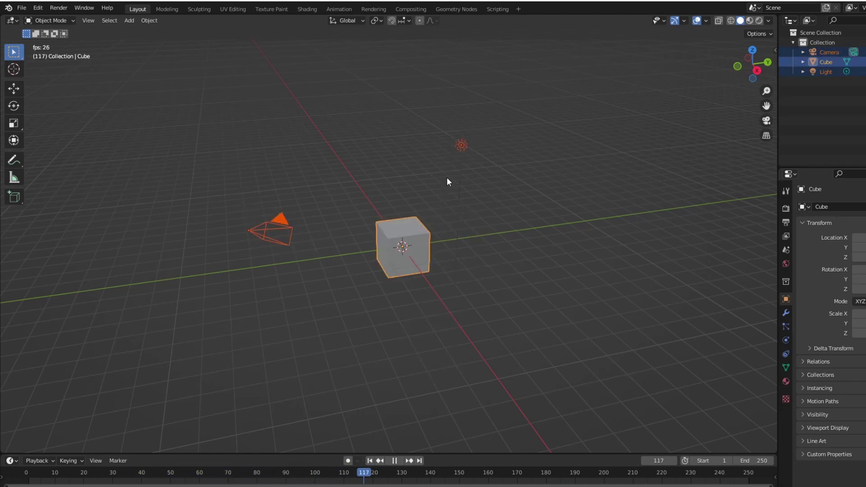
right_click(269, 228)
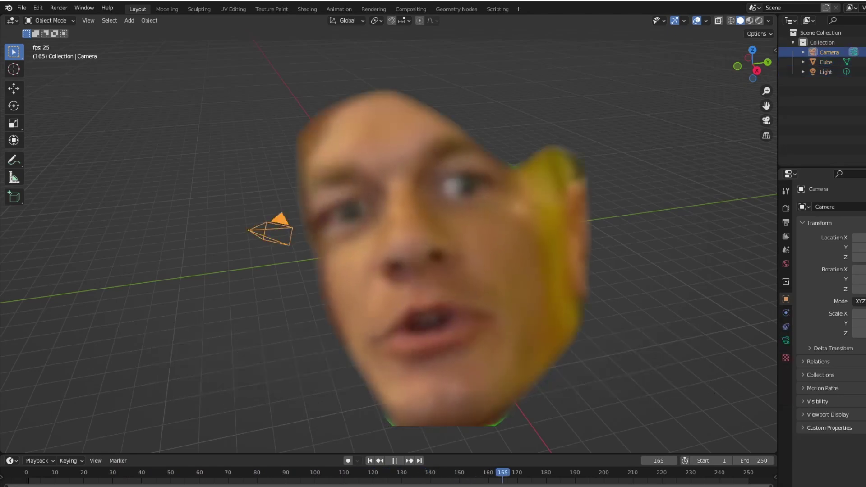
right_click(460, 145)
right_click(415, 246)
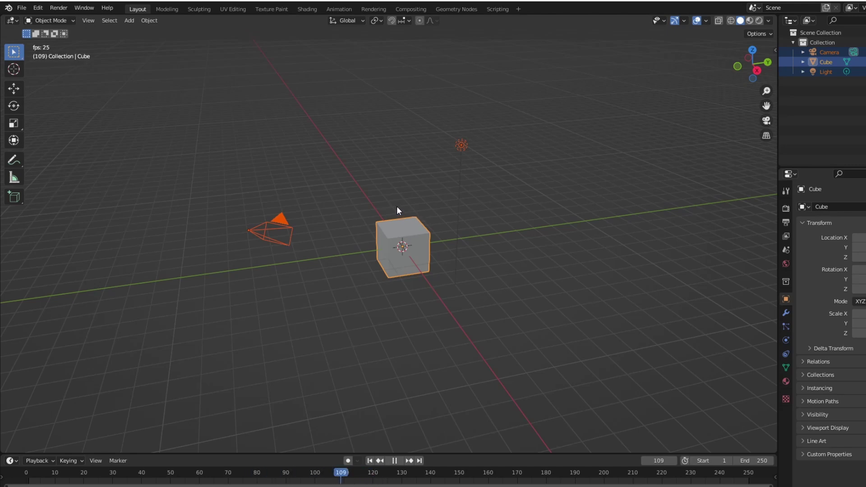
key("x")
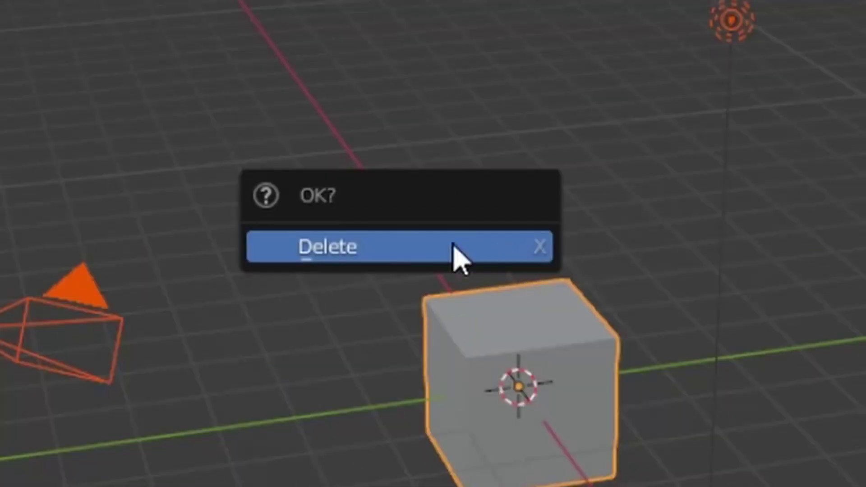
left_click(348, 262)
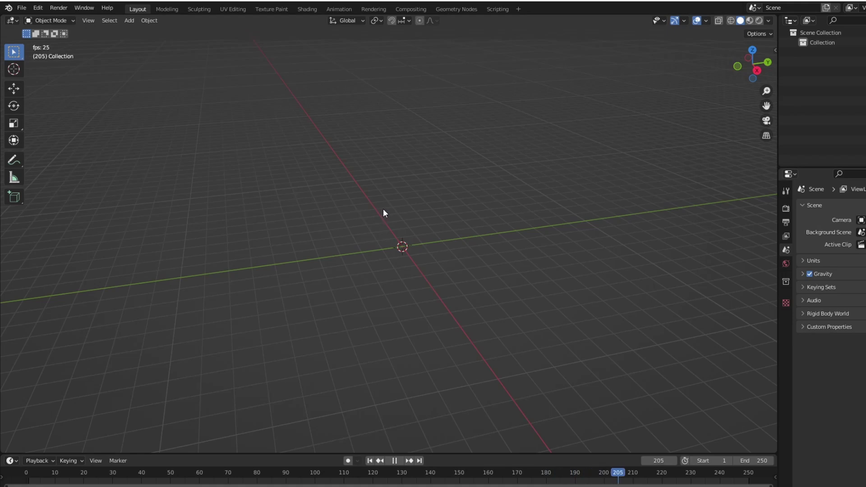
Step: Add a cube to the empty scene
key("shift+a")
mouse_move(394, 216)
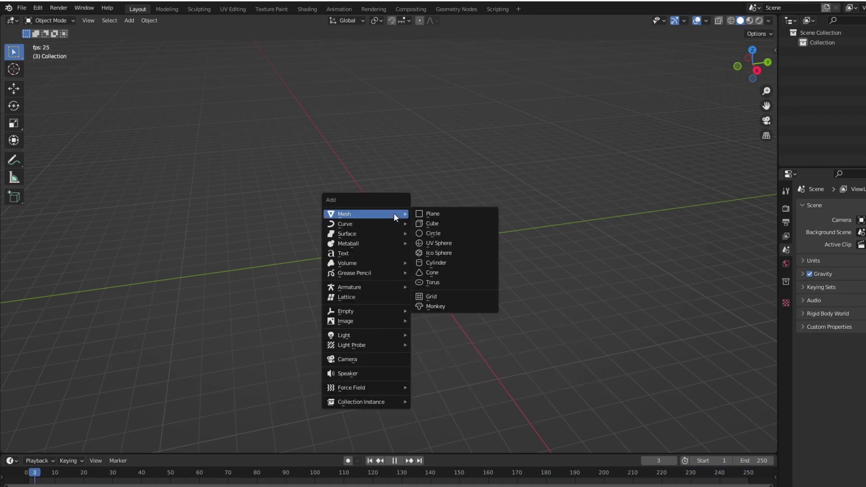
left_click(431, 224)
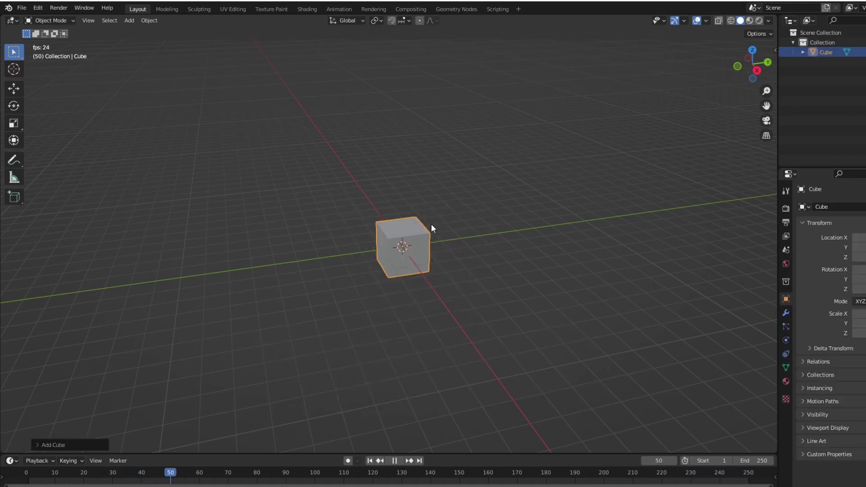
middle_click_drag(429, 224, 453, 224)
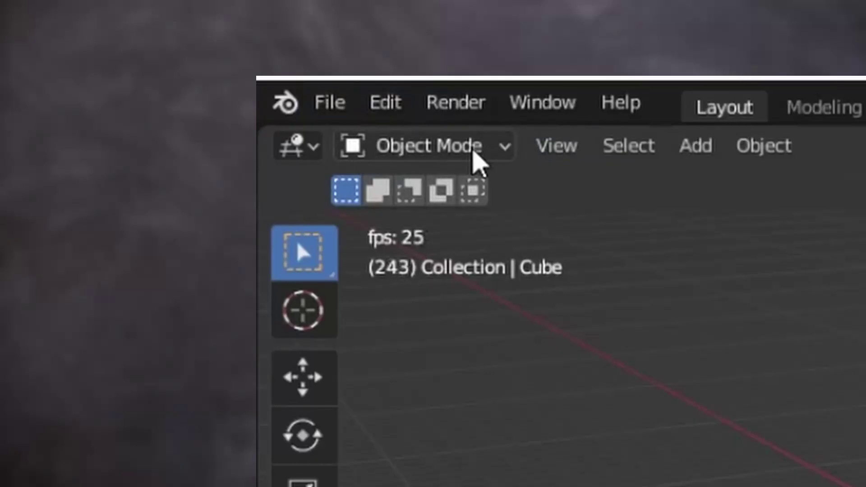
Step: Enter Edit Mode in face select and pick the cube's top and front faces
left_click(474, 153)
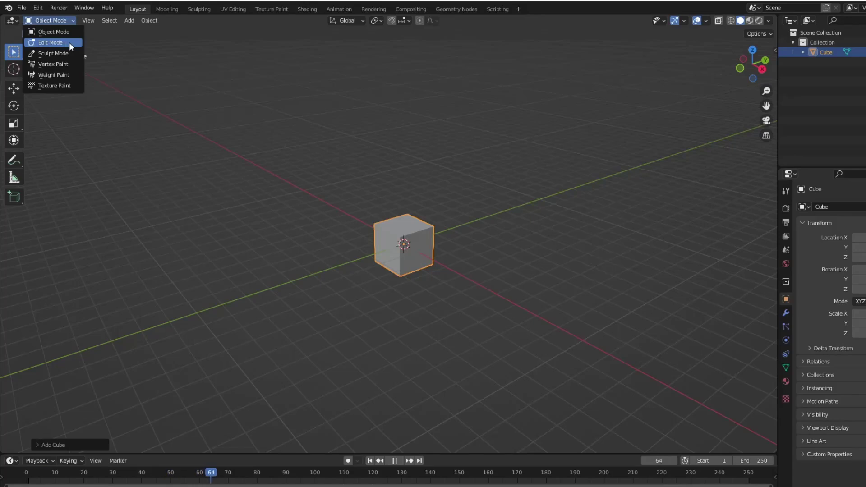
left_click(69, 43)
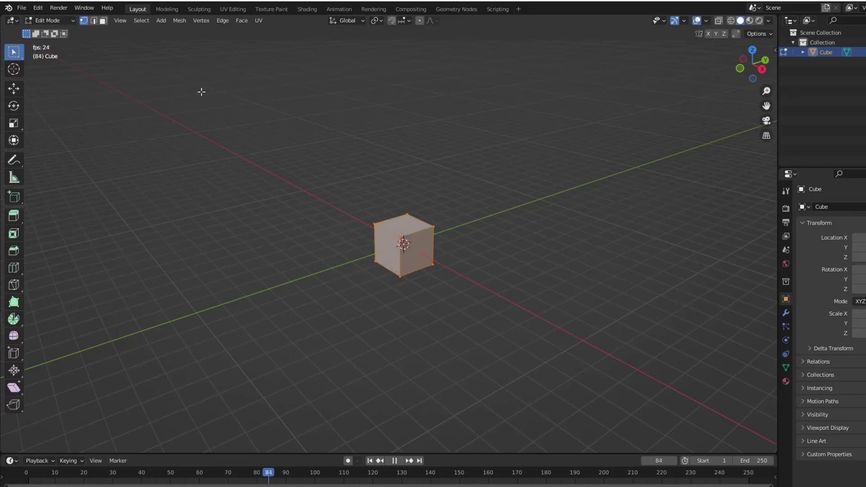
scroll(445, 232, "up", 5)
key("alt+a")
key("3")
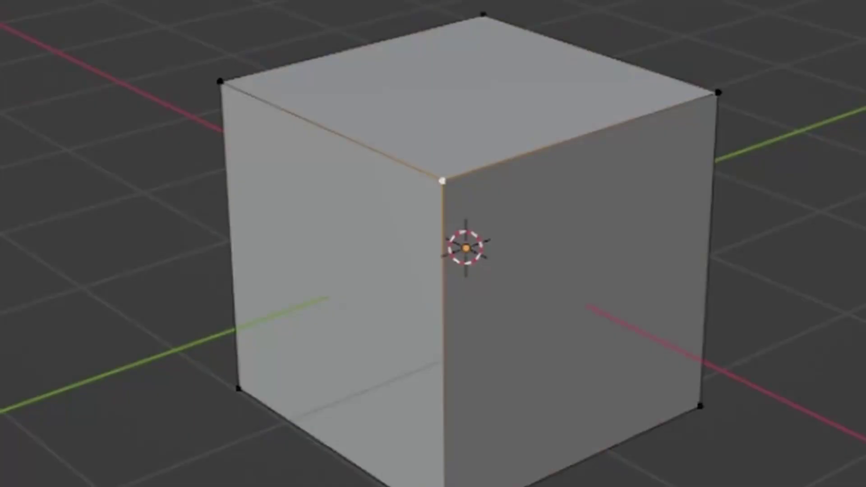
left_click(432, 227)
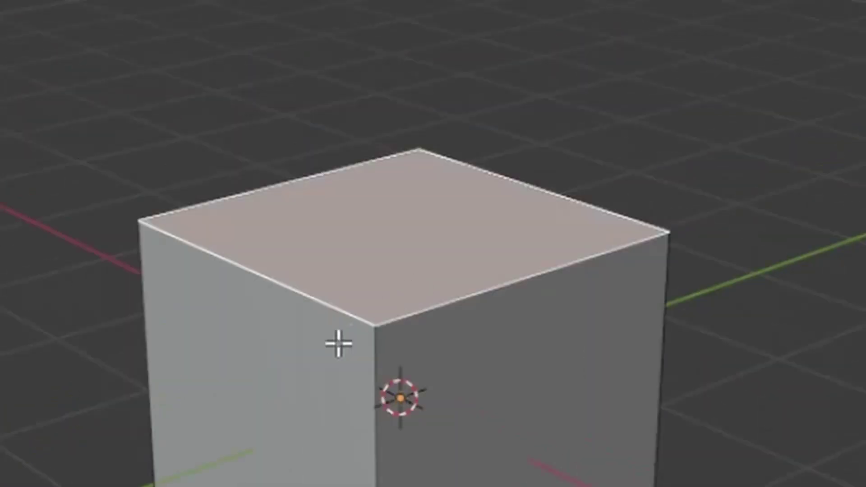
left_click(339, 343)
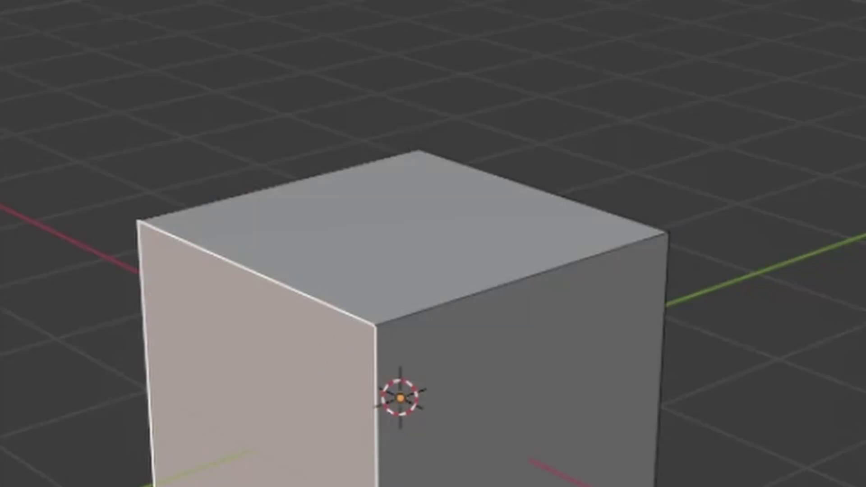
Step: Scale the cube's top face
key("g")
key("r")
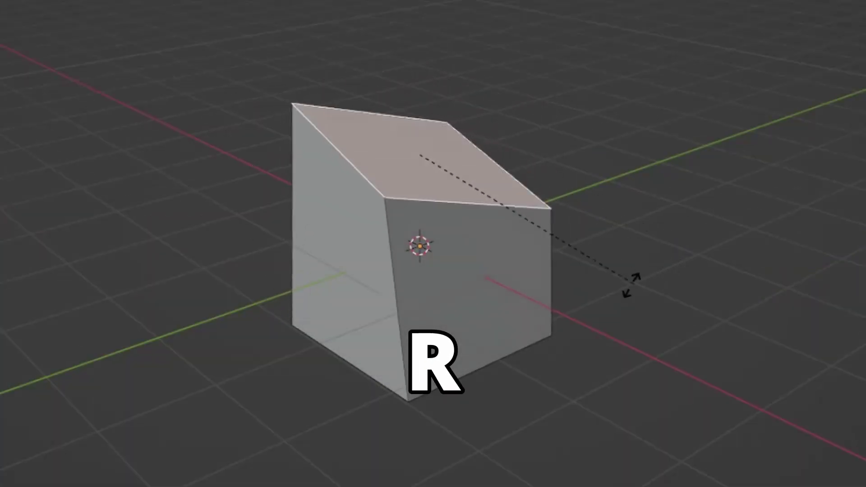
key("Escape")
key("s")
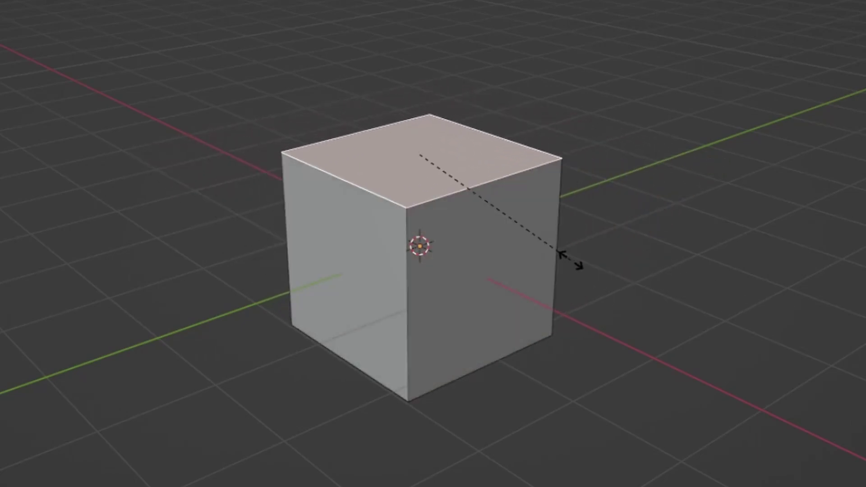
left_click(567, 261)
Step: Extrude the right face to lengthen the box, inset it, and add a loop cut
left_click(508, 254)
key("e")
left_click(654, 285)
key("i")
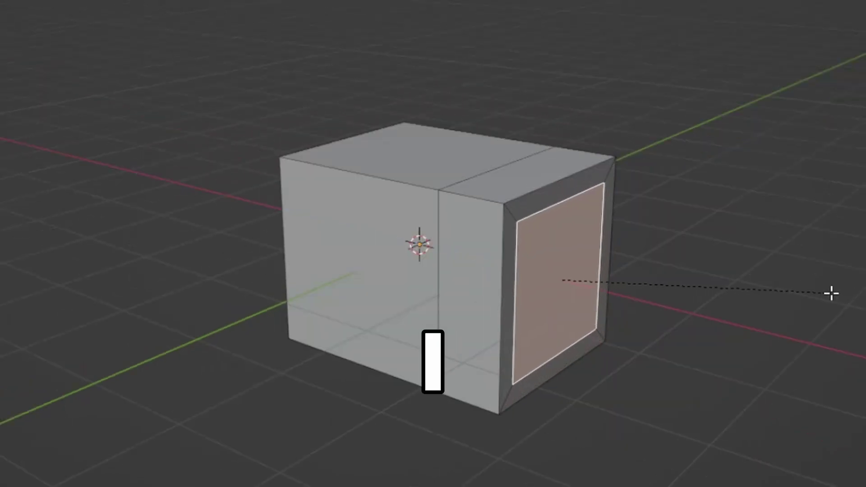
left_click(818, 293)
key("ctrl+r")
left_click(395, 190)
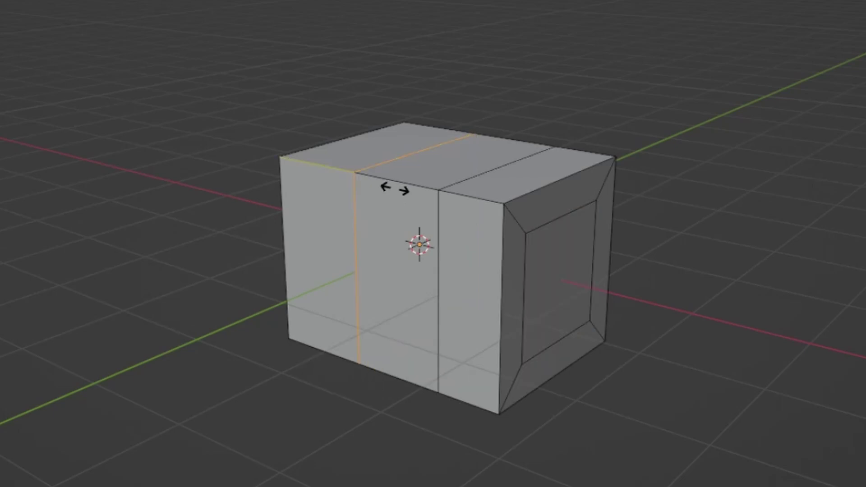
left_click(395, 190)
Step: Duplicate the box geometry and place the copy beside the original along Y
key("a")
key("shift+d")
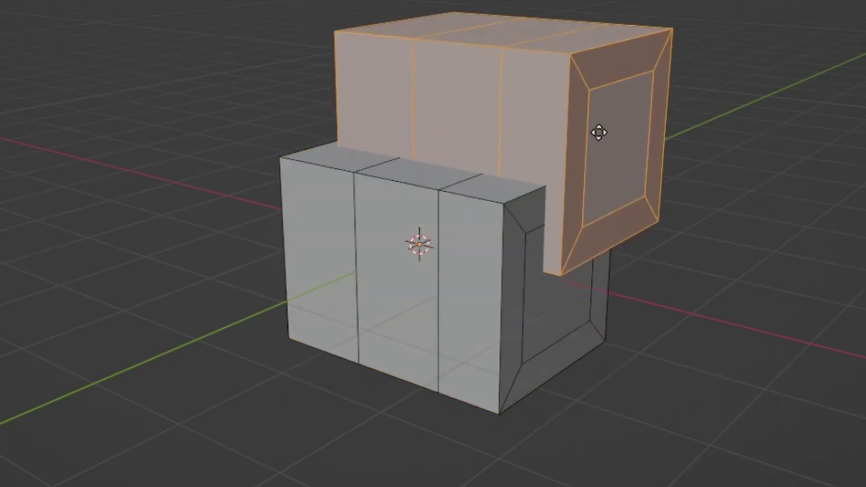
key("y")
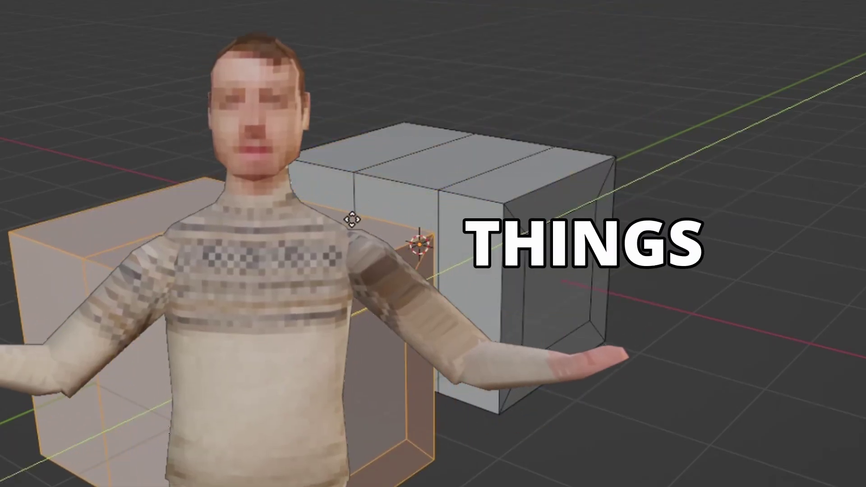
left_click(350, 219)
Step: Extrude the left box's front face inward into a recess, then select the right box's front face
key("alt+a")
middle_click_drag(637, 217, 299, 352)
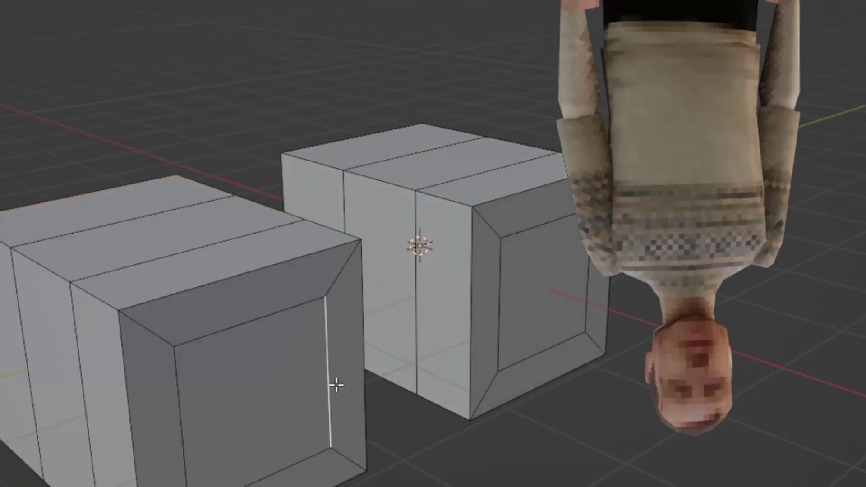
left_click(334, 384)
key("3")
left_click(323, 368)
key("e")
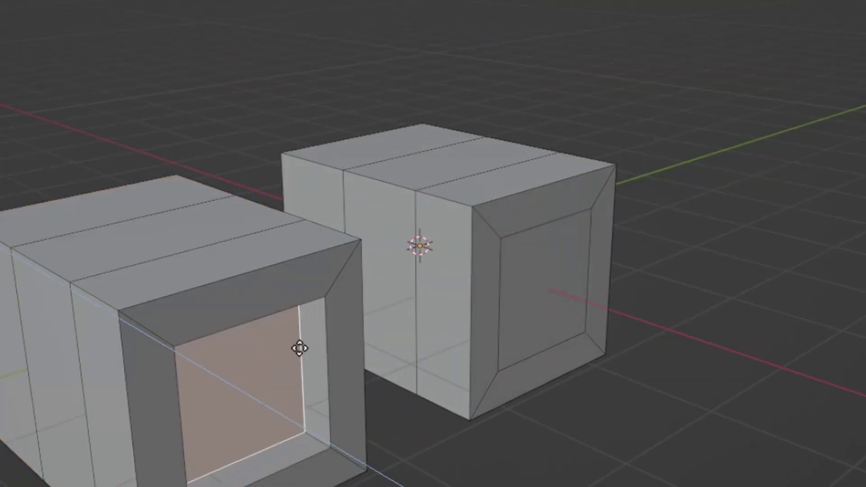
left_click(300, 348)
left_click(567, 302)
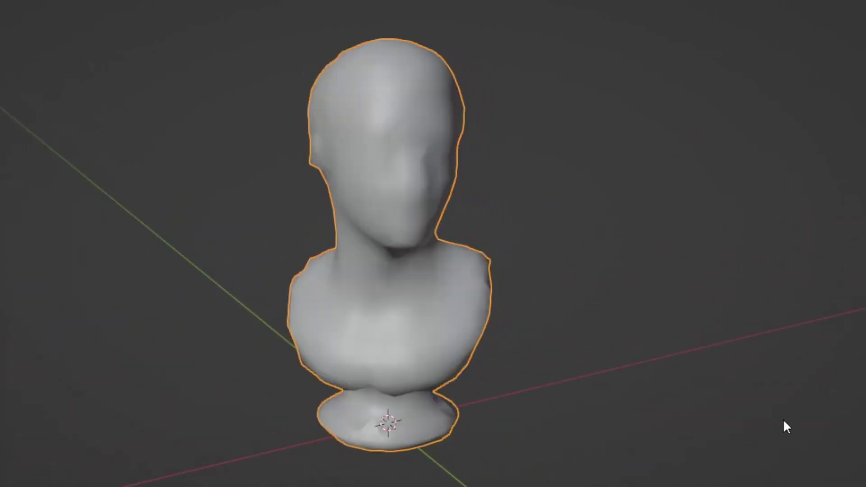
Step: Enter Edit Mode on the bust and orbit around it
key("Tab")
mouse_move(751, 412)
middle_mouse_down()
mouse_move(682, 399)
mouse_move(758, 412)
middle_mouse_up()
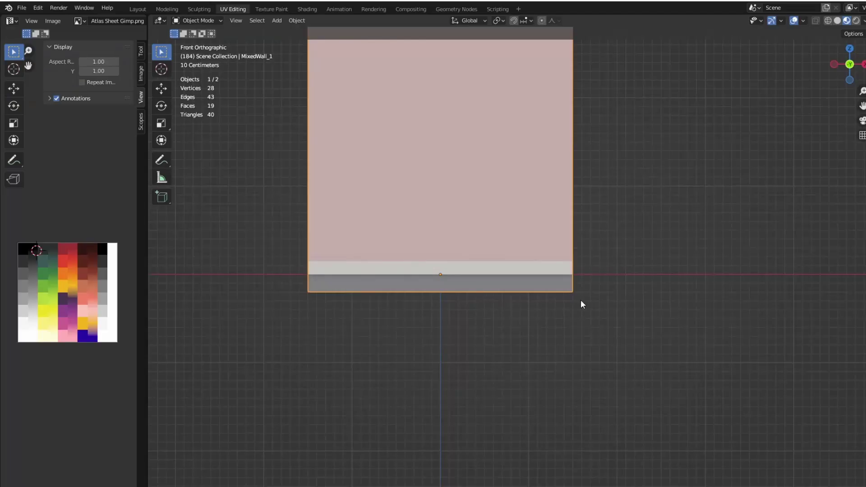
scroll(599, 314, "up", 6)
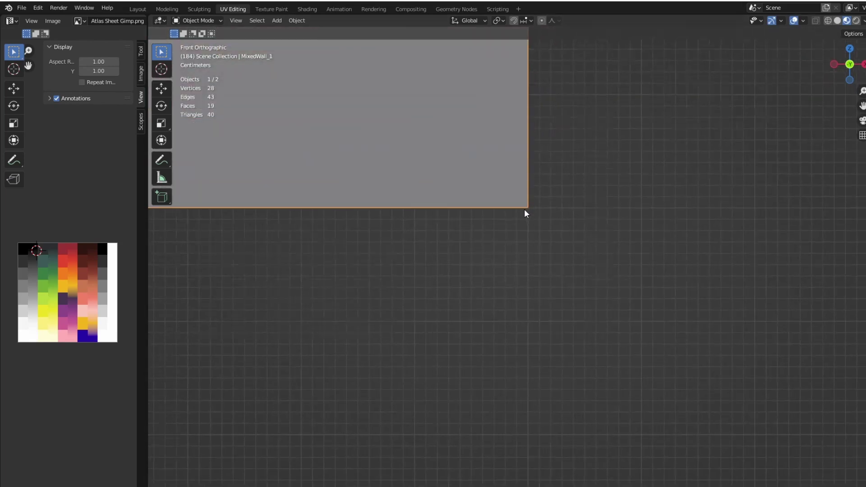
scroll(524, 209, "down", 6)
key("shift+d")
left_click(689, 389)
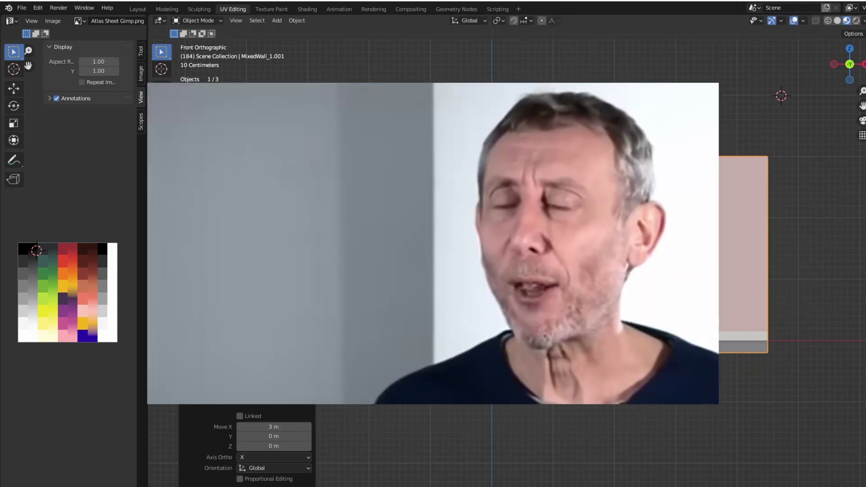
middle_click_drag(689, 388, 557, 348)
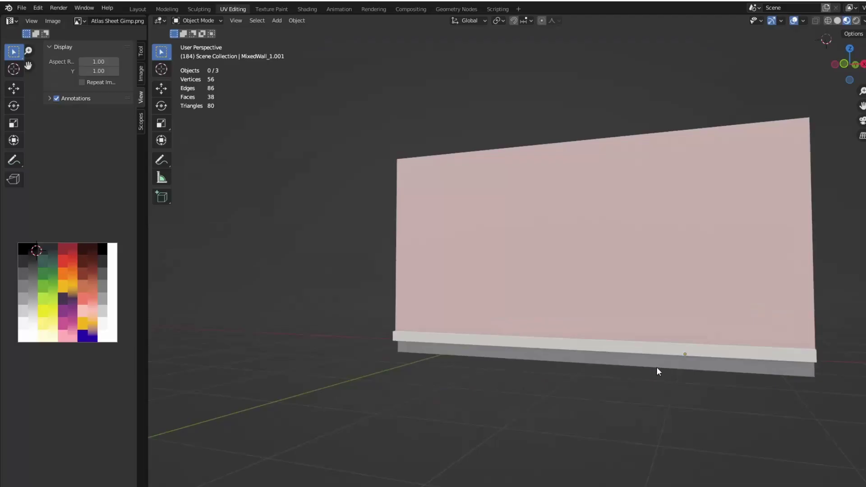
middle_click_drag(657, 367, 600, 356)
key("KP_1")
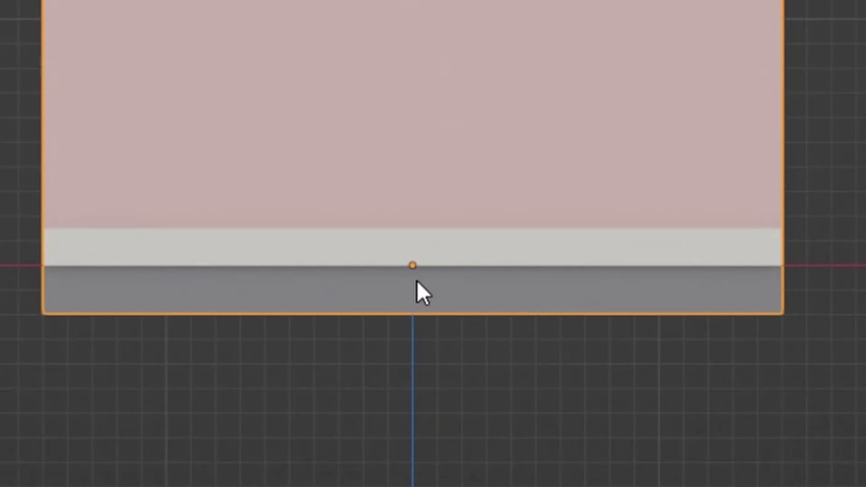
middle_click_drag(418, 280, 390, 384, "shift")
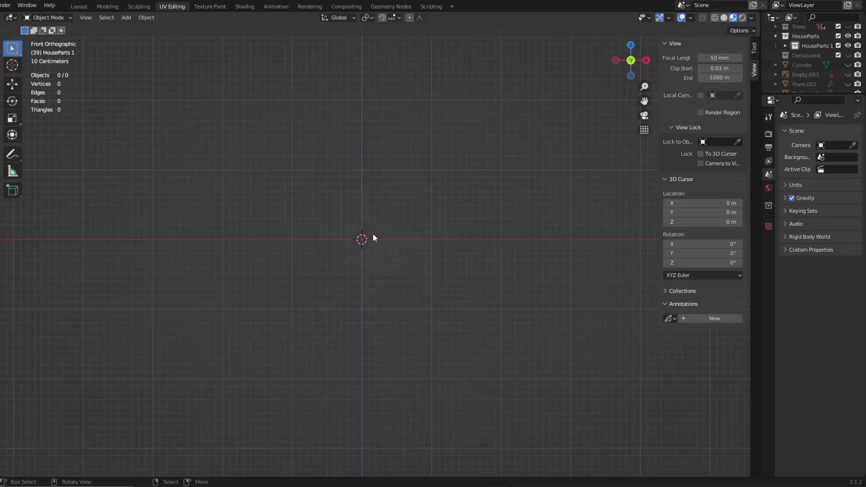
Step: Add a cube and raise its geometry 1 m on Z
key("shift+a")
mouse_move(373, 234)
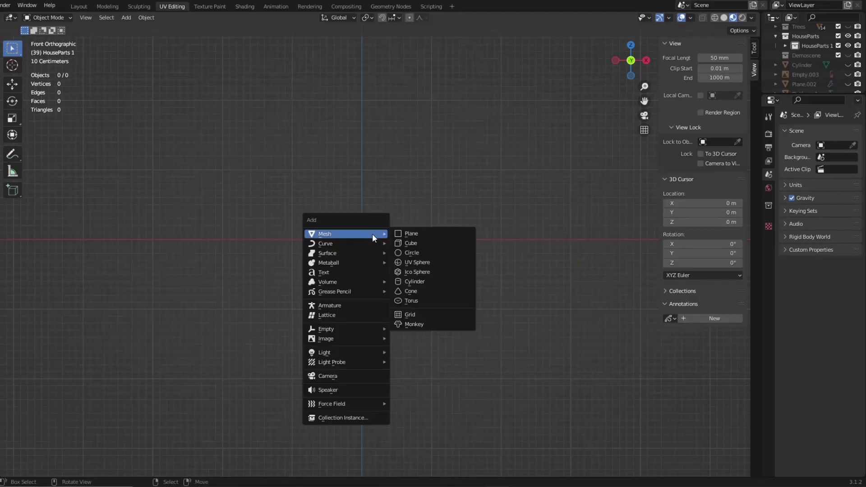
left_click(423, 244)
key("Tab")
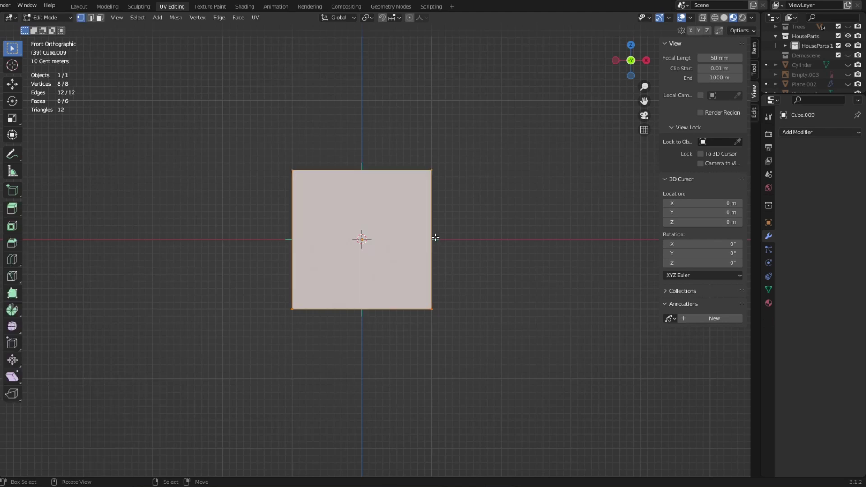
key("g")
key("z")
key("1")
key("Return")
Step: Flatten the cube along Y into a thin wall slab
key("KP_7")
key("s")
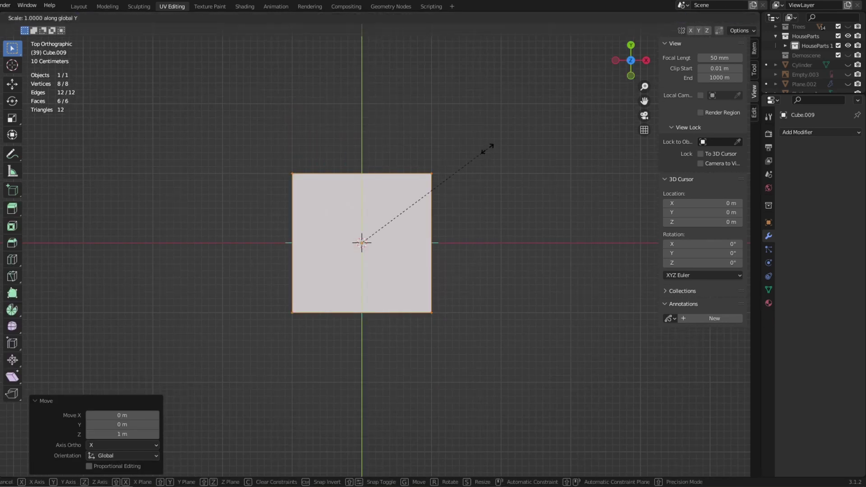
key("y")
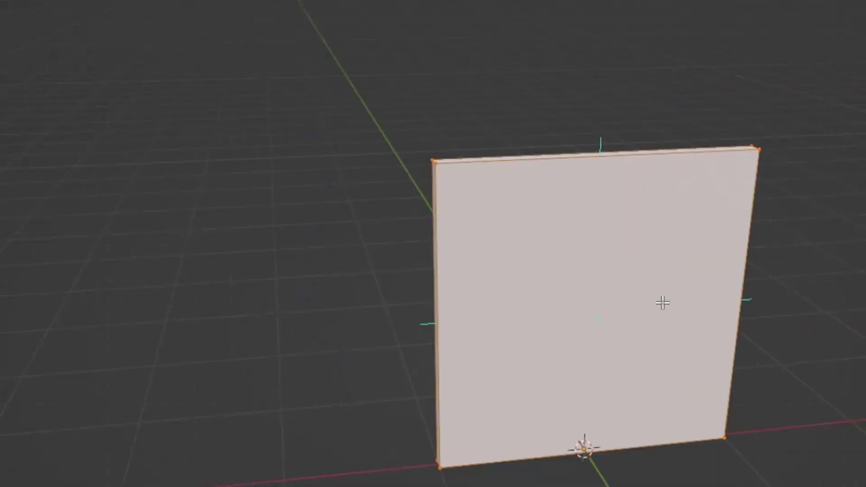
scroll(660, 302, "down", 4)
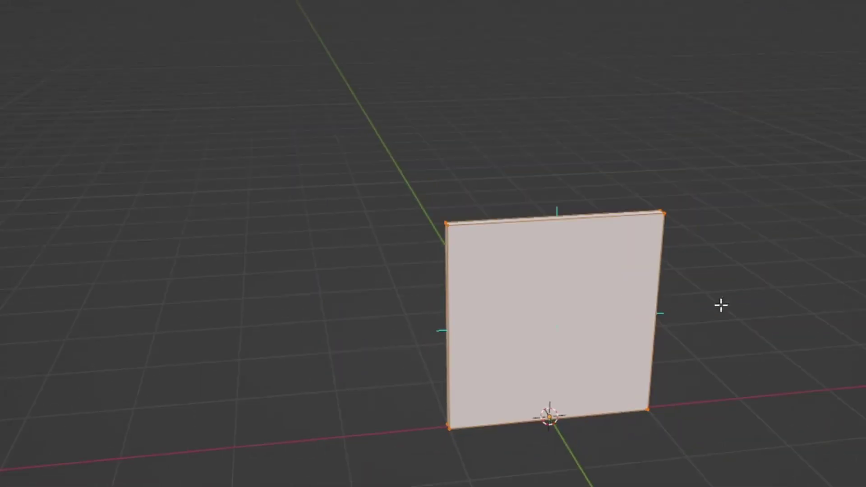
key("Tab")
Step: Rename the wall slab to MixedWall_1
middle_click_drag(722, 304, 416, 296)
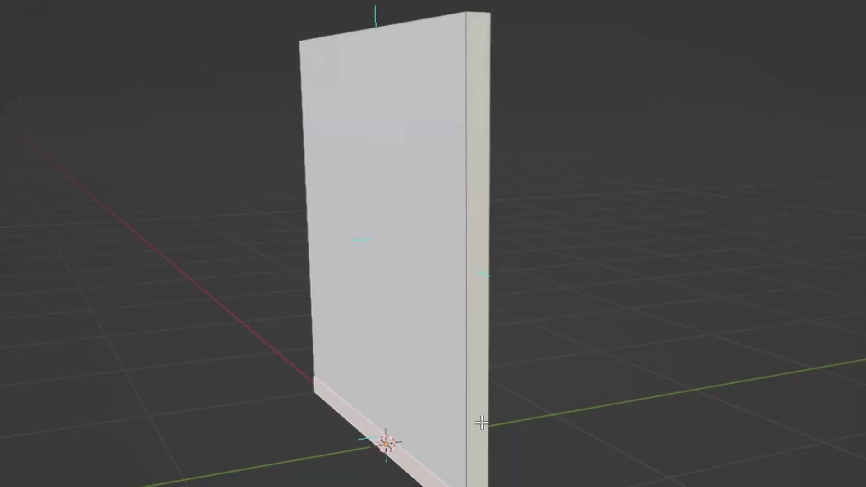
middle_click_drag(484, 416, 462, 433)
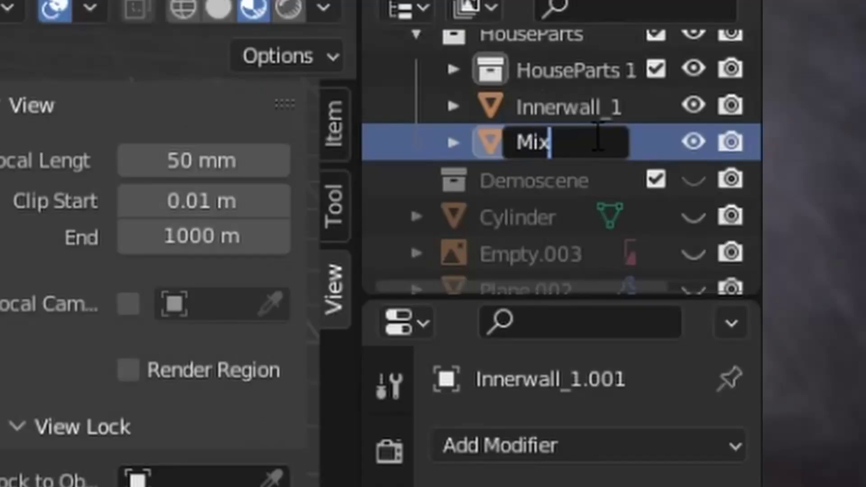
type("edWa")
type("ll_1")
key("Return")
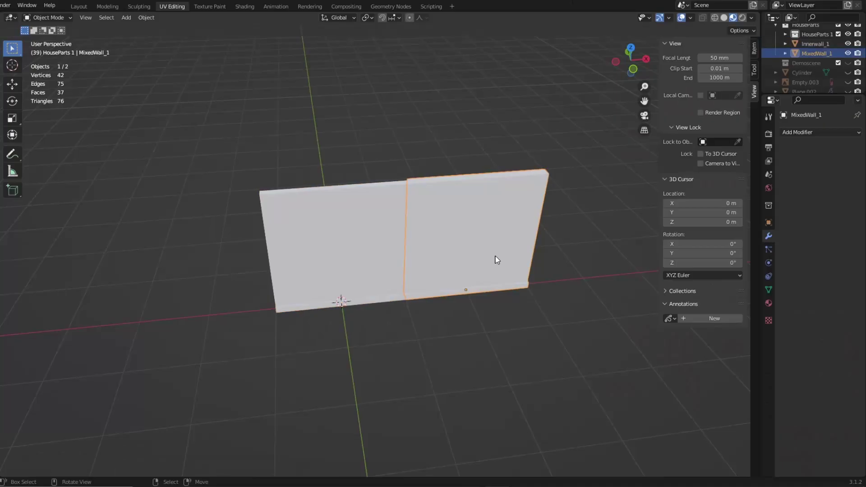
Step: Duplicate the wall and place the copy 2.5 m along it
key("KP_7")
middle_click_drag(494, 257, 282, 238, "shift")
key("shift+d")
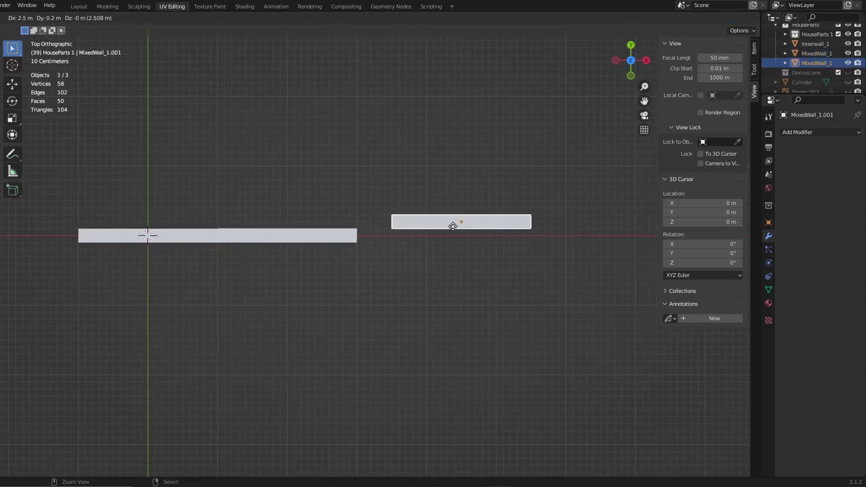
left_click(423, 236)
middle_click_drag(423, 236, 435, 245)
Step: Add a loop cut across the copied wall
key("Tab")
scroll(434, 245, "up", 4)
key("ctrl+r")
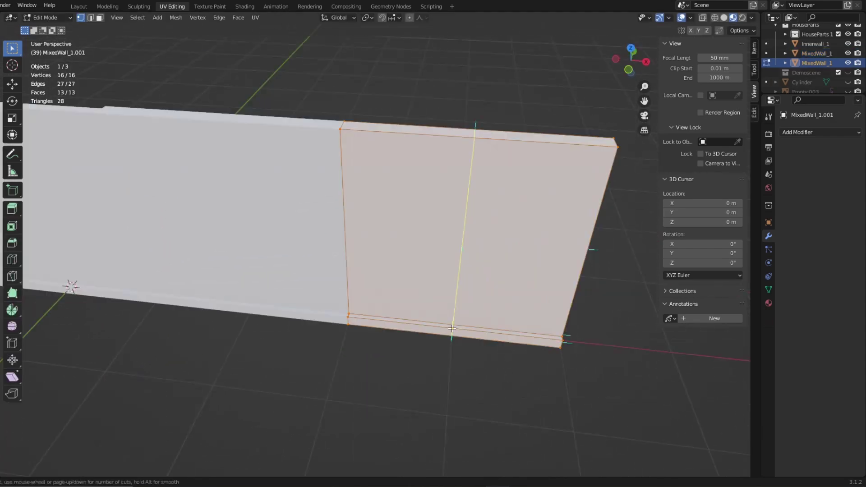
left_click(453, 328)
key("x")
left_click(486, 95)
middle_click_drag(486, 95, 480, 103)
key("Tab")
Step: Duplicate the wall again and rotate the copy 90°
key("KP_7")
key("shift+d")
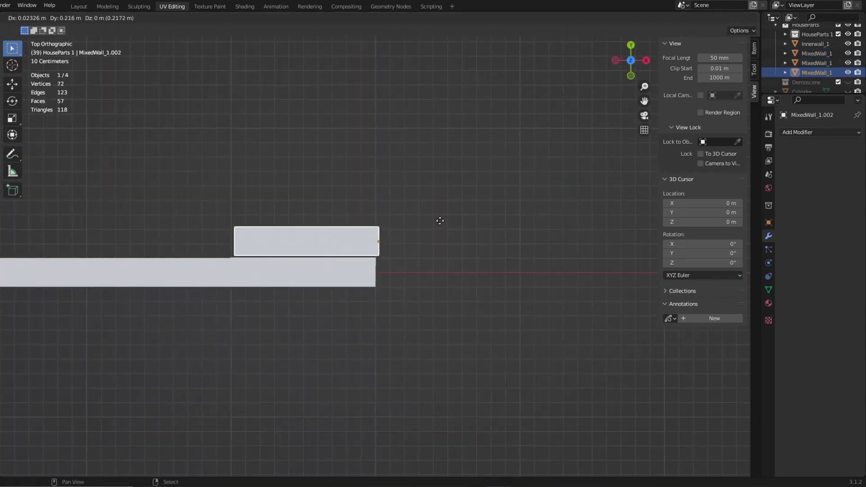
right_click(440, 220)
type("r90")
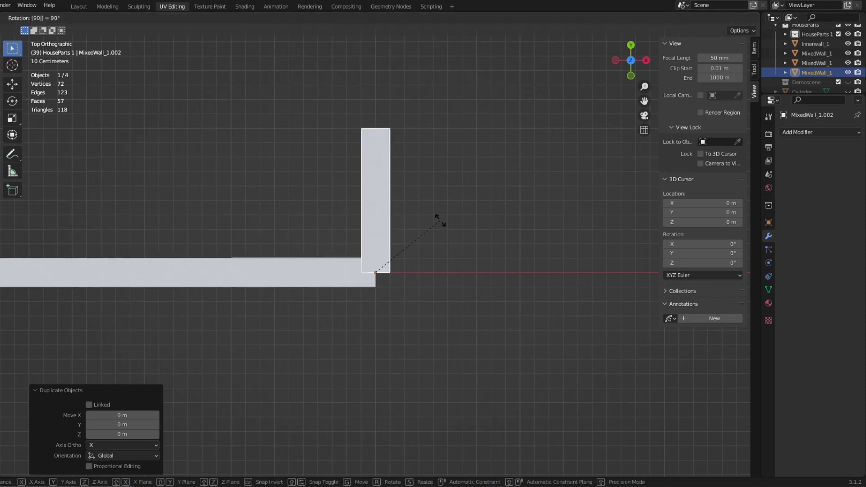
key("Return")
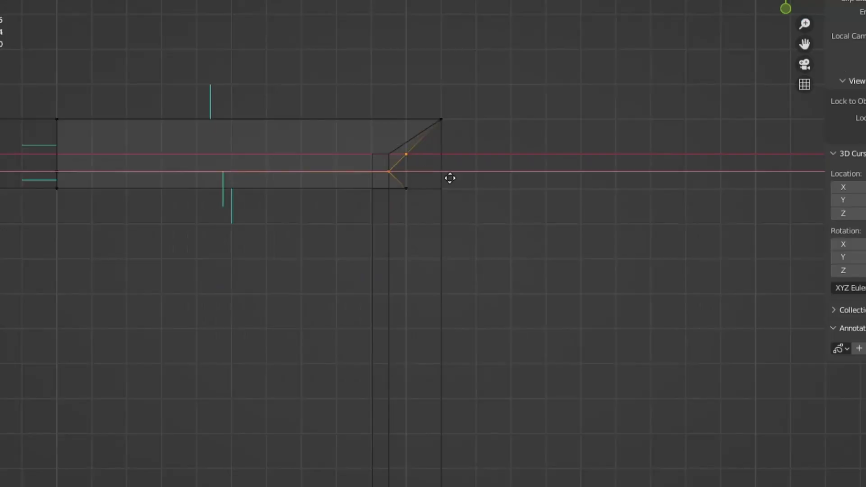
Step: Select both walls' geometry at the corner to prepare the mitred joint
left_click(392, 205)
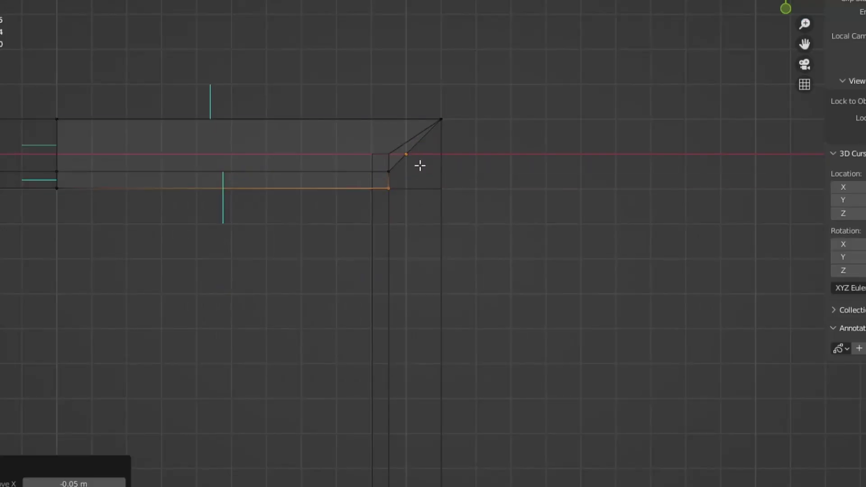
left_click(390, 156)
key("Tab")
key("a")
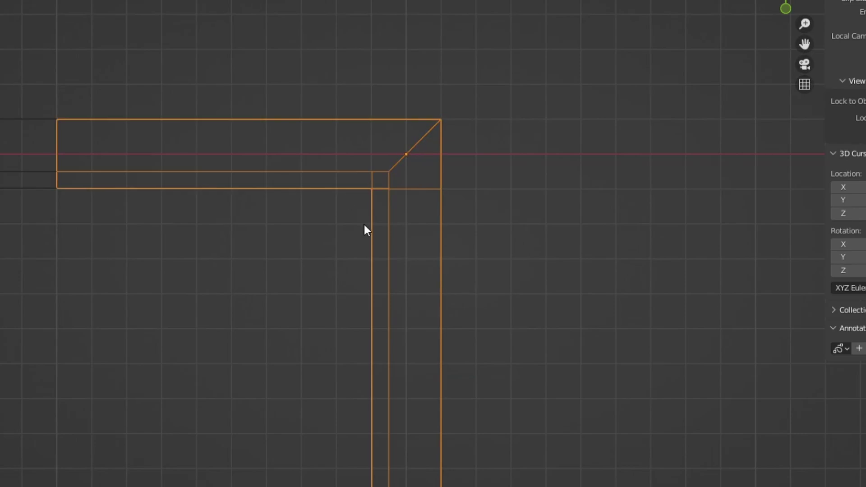
middle_click_drag(365, 228, 519, 149)
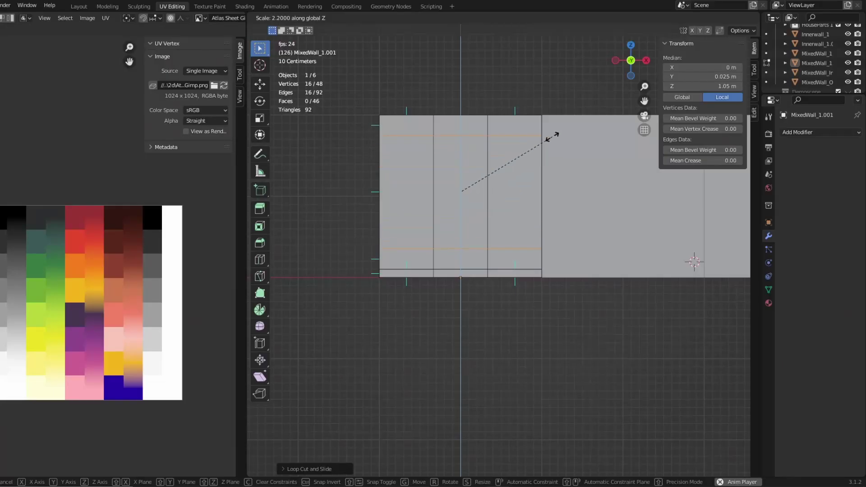
Step: Raise the section 1.4 times and delete the middle wall panel to open a window hole
left_click(516, 154)
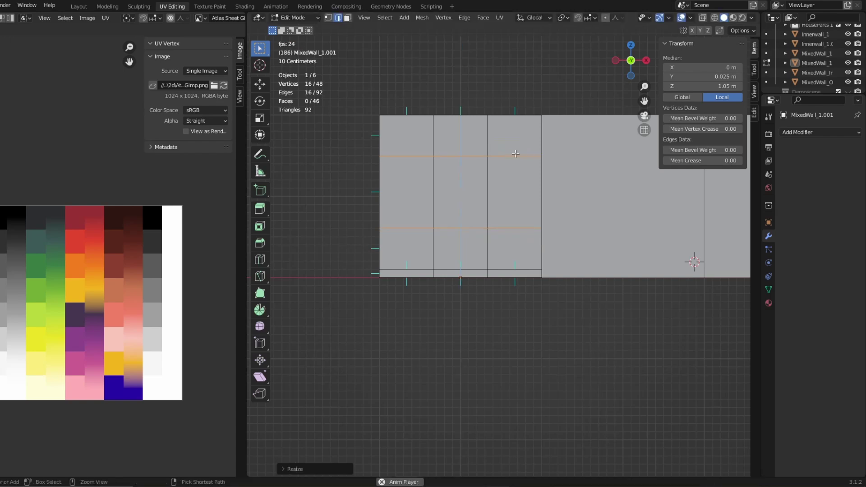
left_click(347, 17)
left_click(463, 174)
key("x")
key("Escape")
key("x")
left_click(465, 196)
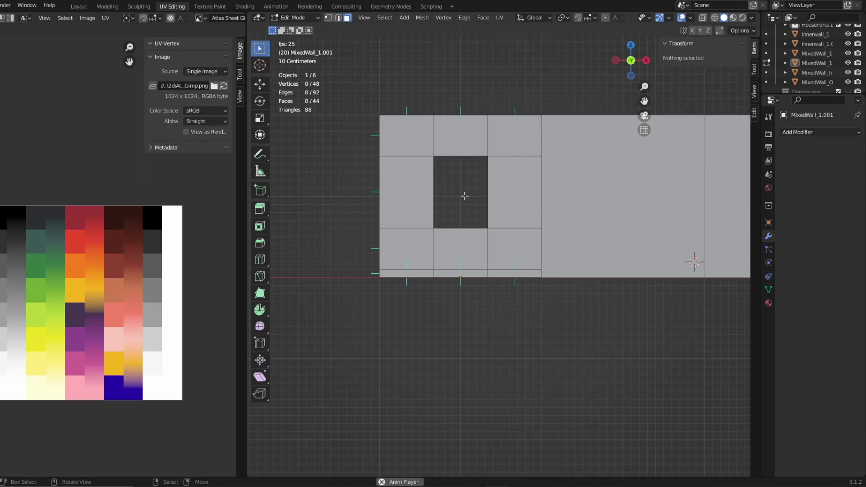
middle_click_drag(465, 196, 518, 188)
scroll(519, 188, "up", 3)
Step: Fill the window hole's sides with reveal faces and select those four faces
key("2")
left_click(558, 200, "alt")
left_click(465, 17)
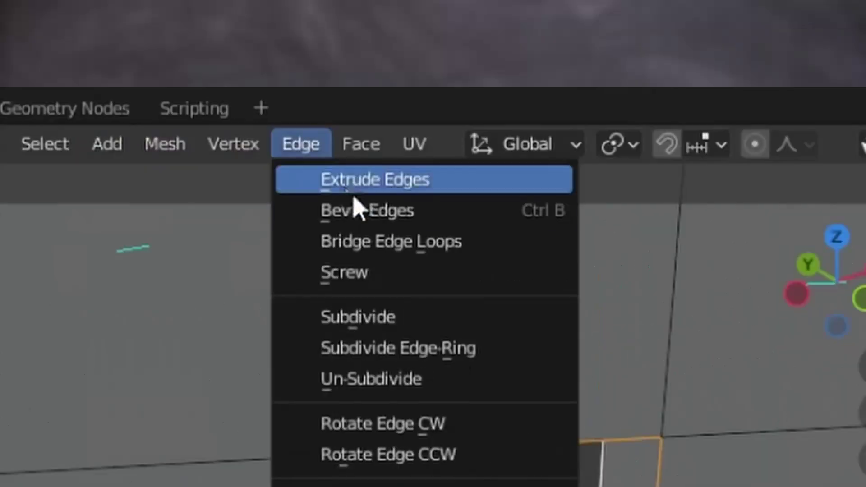
left_click(490, 49)
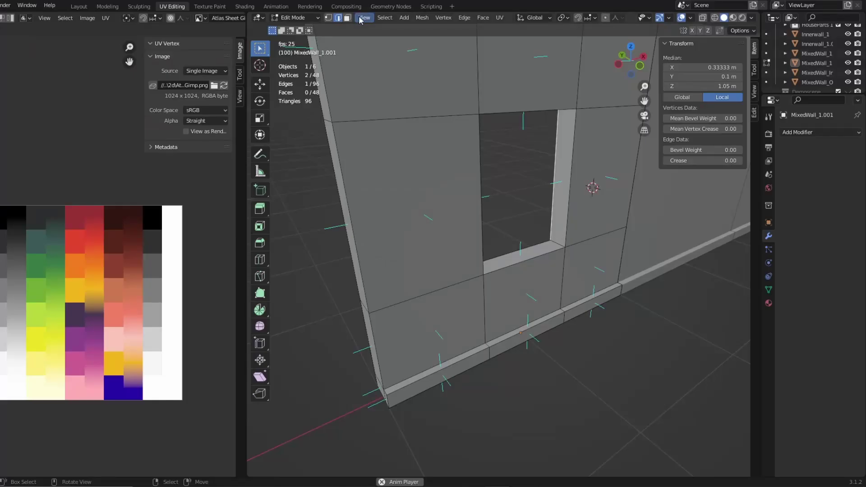
left_click(347, 17)
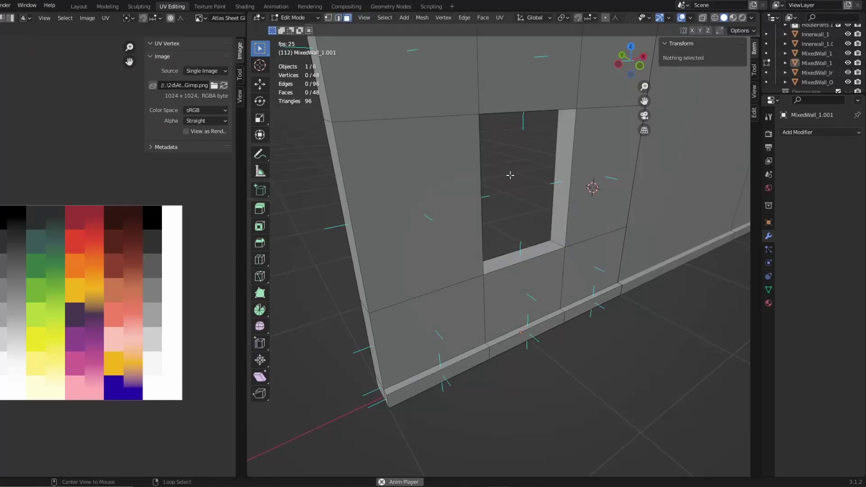
left_click(559, 178, "alt")
Step: Extrude the reveal faces and scale them 0.9 on X and 0.9 on Z
key("e")
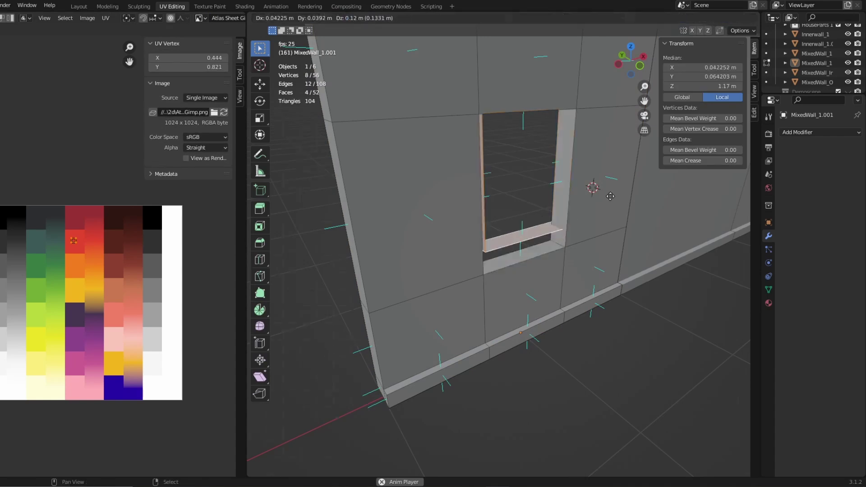
right_click(610, 224)
key("KP_1")
key("s")
key("x")
key("Return")
key("s")
key("z")
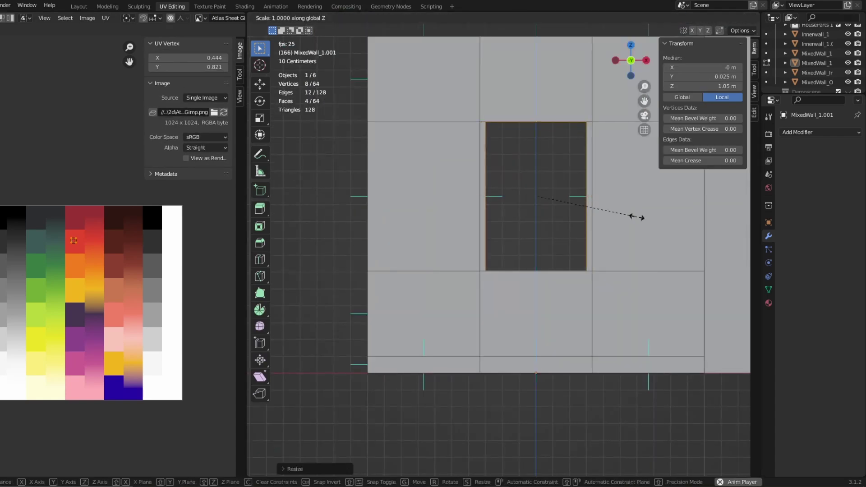
key("Return")
middle_click_drag(625, 218, 523, 294)
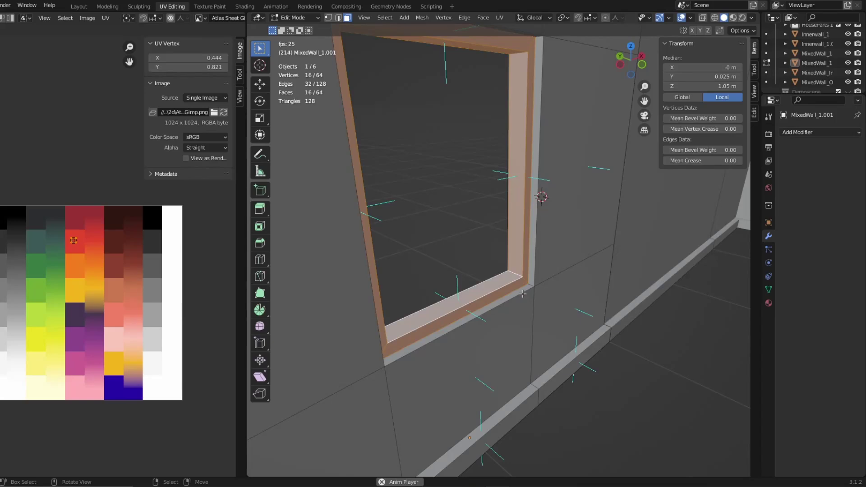
Step: Scale the window faces along Y to deepen the frame, then fill the opening with a pane face
key("s")
key("y")
left_click(722, 346)
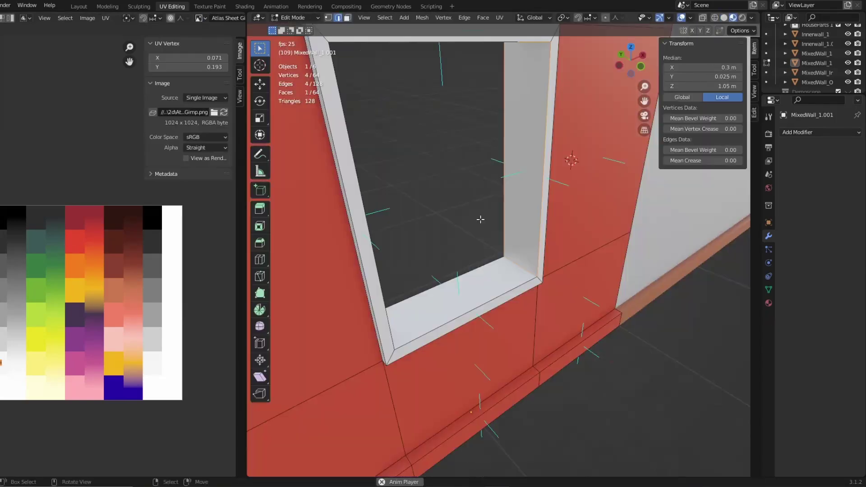
left_click(520, 256, "alt")
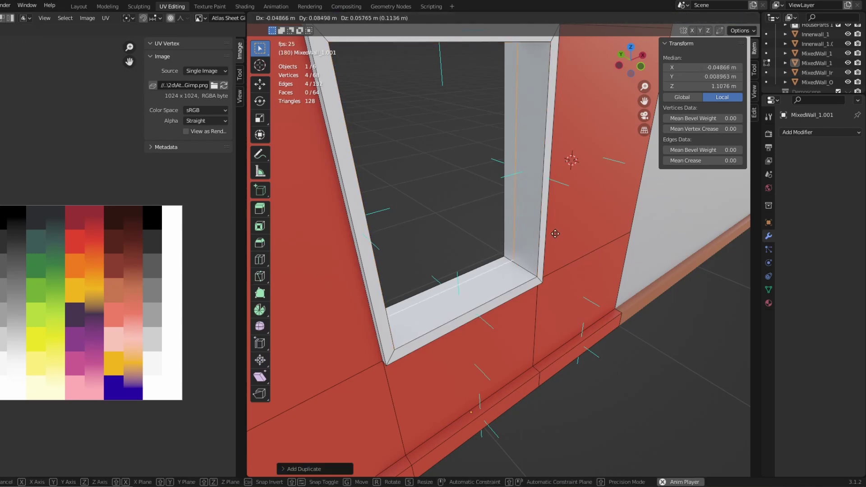
key("f")
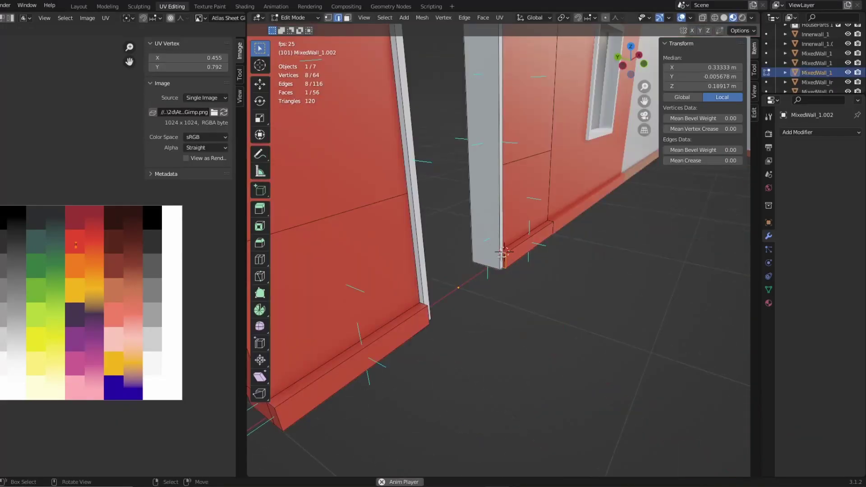
Step: Inspect the Door_Out and Door_In meshes in Edit Mode, then return to Object Mode
left_click(501, 255)
middle_click_drag(501, 255, 488, 286)
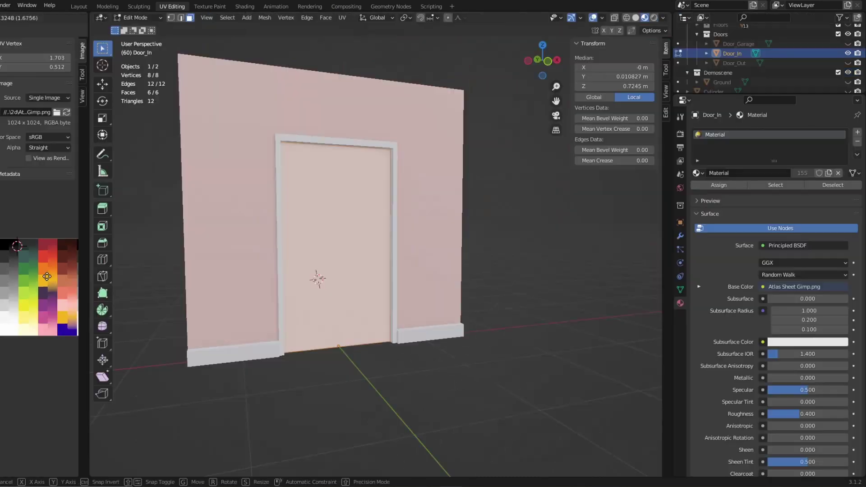
key("Tab")
middle_click_drag(319, 280, 303, 309)
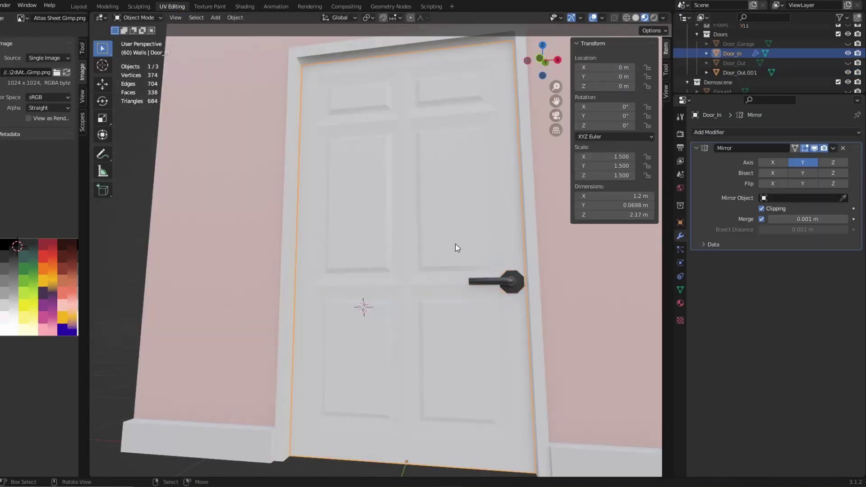
key("Tab")
mouse_move(473, 264)
middle_mouse_down()
mouse_move(565, 263)
mouse_move(480, 264)
middle_mouse_up()
key("Tab")
Step: Review the finished house from the front view in Material Preview
scroll(480, 264, "down", 3)
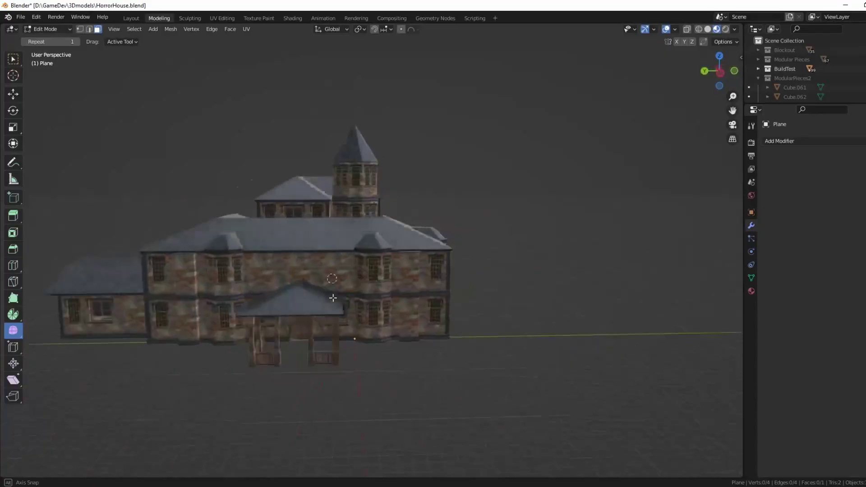
middle_click_drag(333, 299, 271, 311)
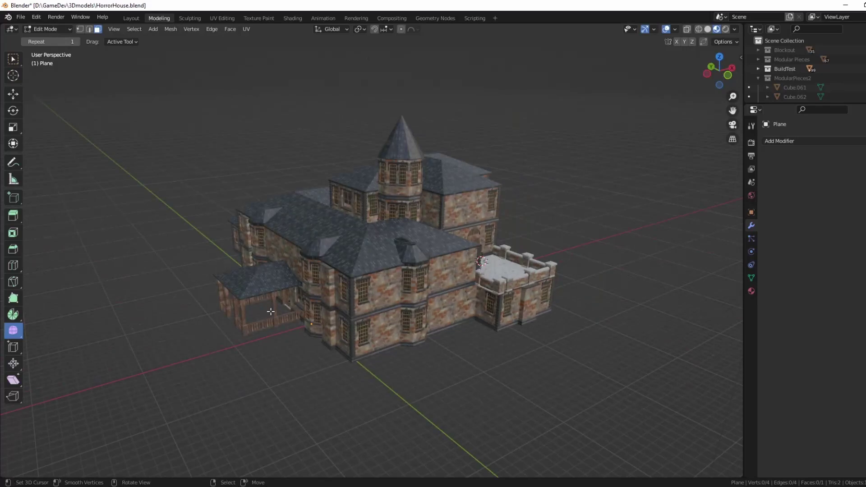
key("KP_1")
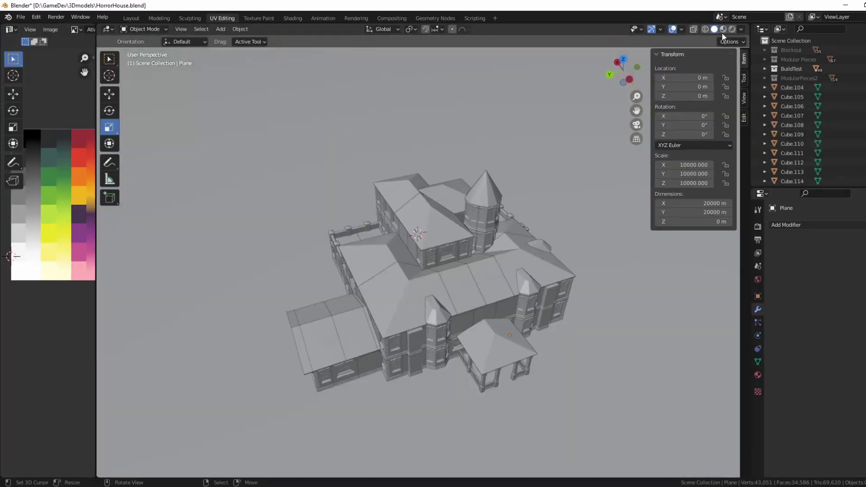
left_click(723, 30)
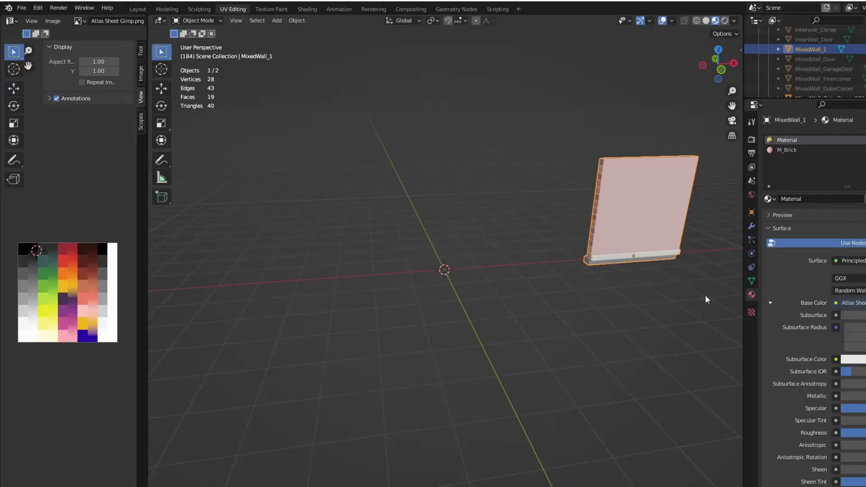
Step: Move MixedWall_1 by -6 m along X
mouse_move(530, 310)
left_click(502, 314)
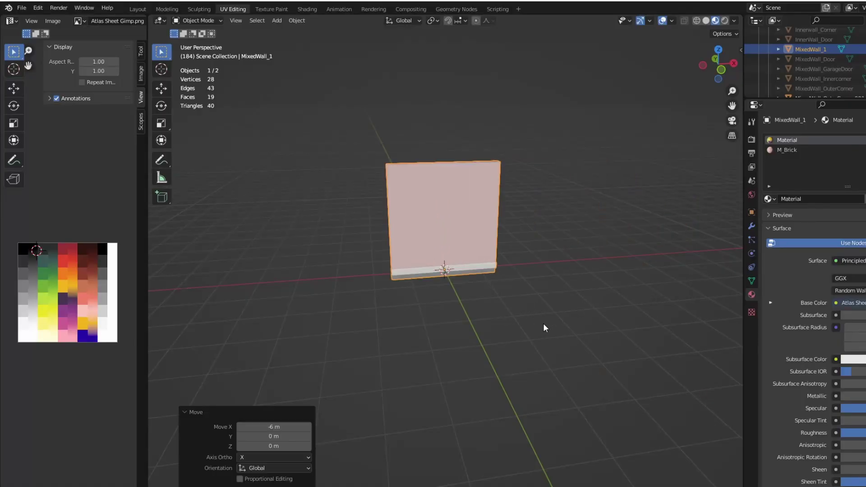
middle_click_drag(540, 321, 572, 325)
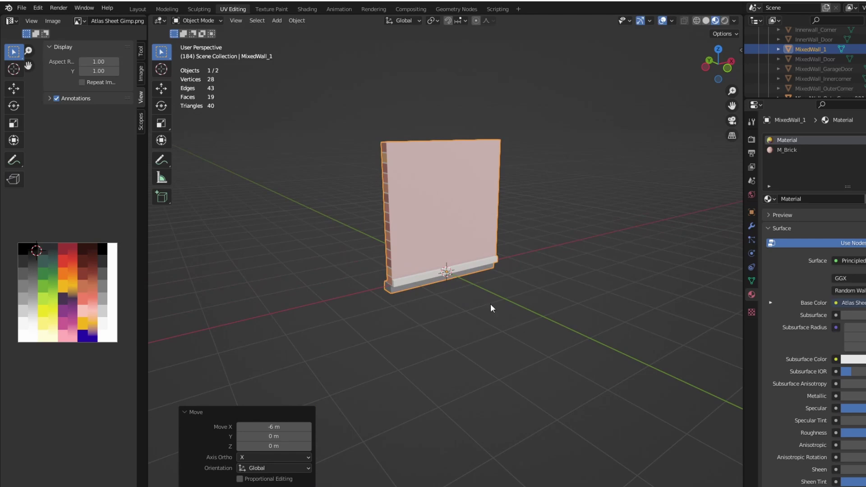
Step: Start an FBX export limited to the selected objects
left_click(20, 8)
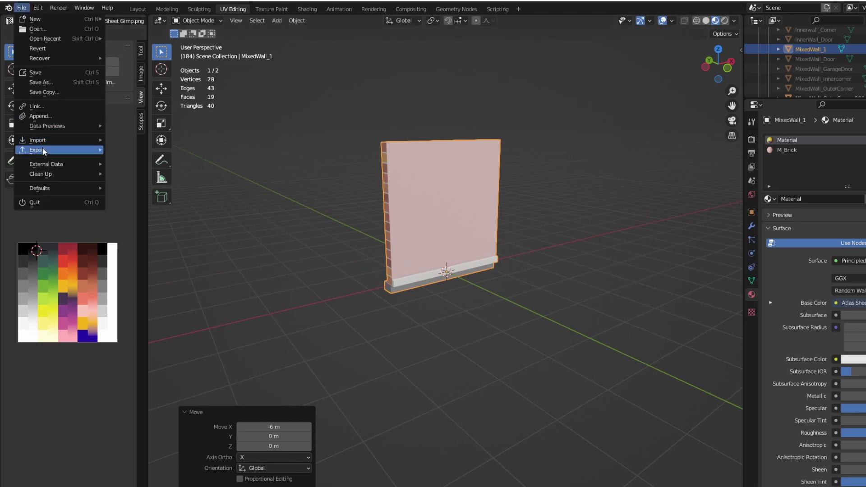
mouse_move(43, 150)
left_click(165, 237)
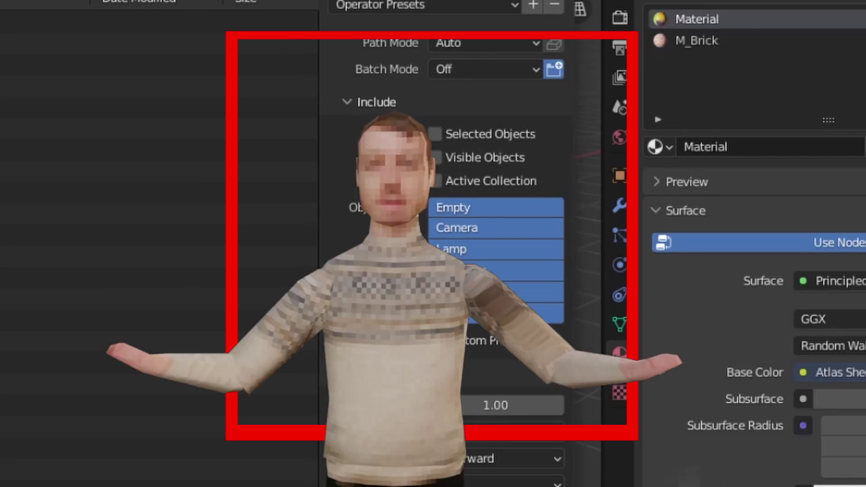
left_click(435, 134)
scroll(438, 172, "down", 5)
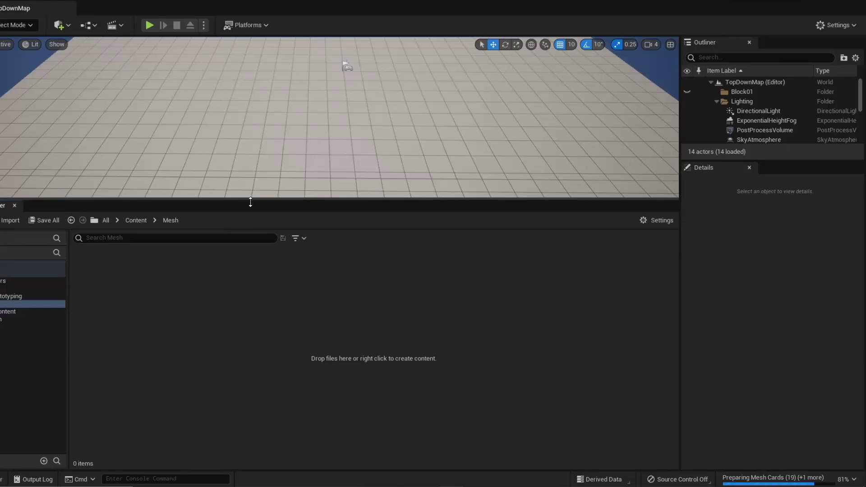
Step: Import all pieces from HousePieces.fbx into the Content Browser's Mesh folder
left_click_drag(249, 201, 302, 256)
right_click(159, 319)
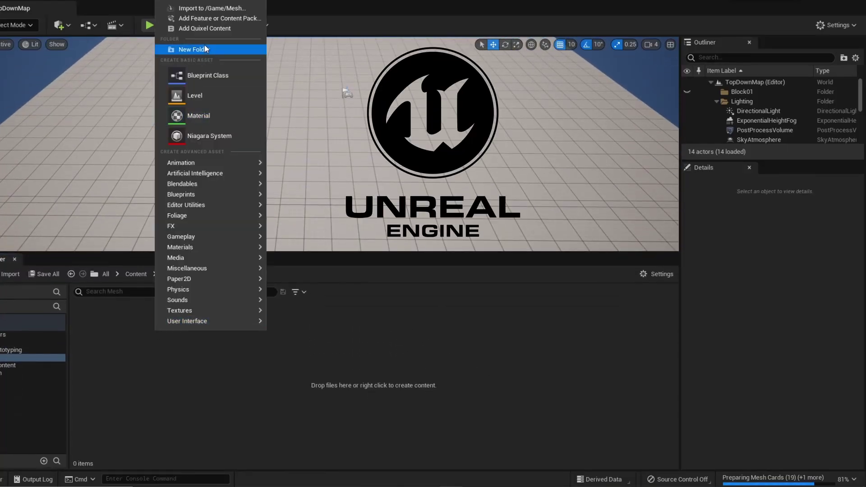
left_click(209, 10)
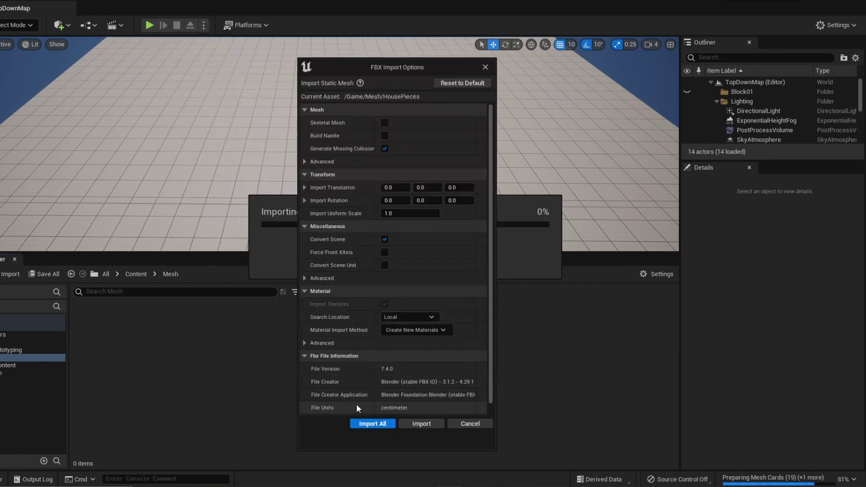
left_click(357, 404)
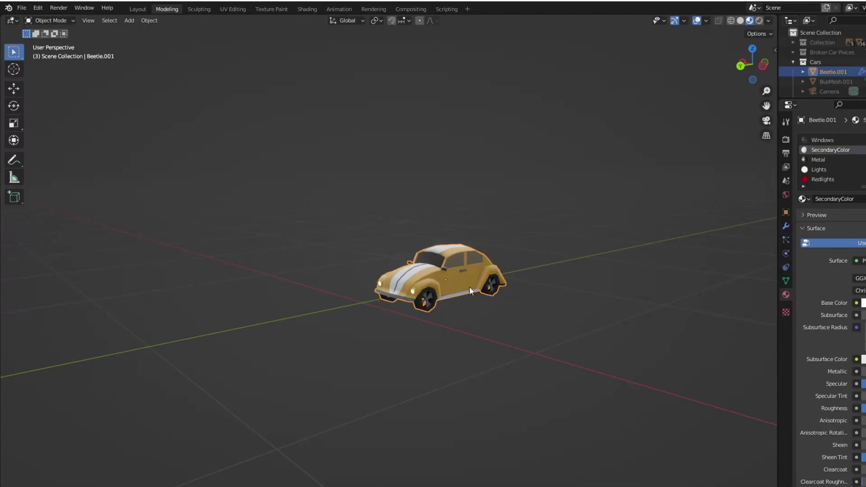
Step: Select all of Beetle.001 in Edit Mode and recalculate its normals to face outside
key("Tab")
middle_click_drag(437, 302, 532, 311)
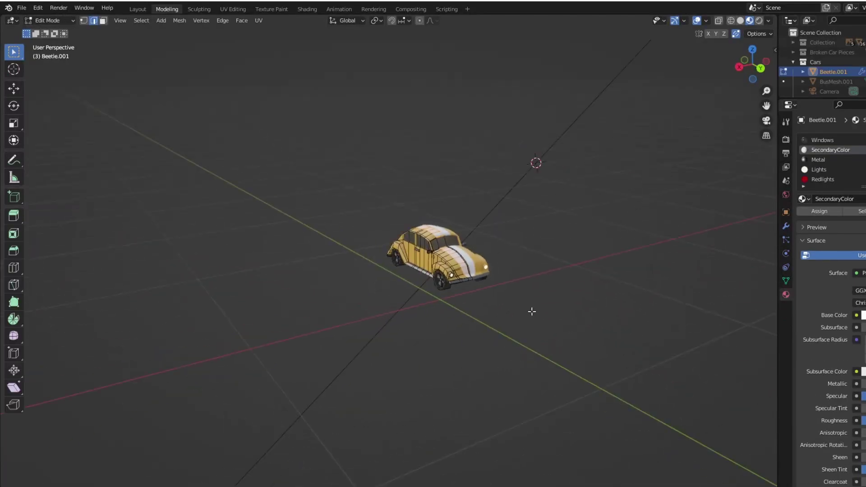
scroll(532, 312, "up", 3)
key("a")
key("alt+n")
left_click(248, 192)
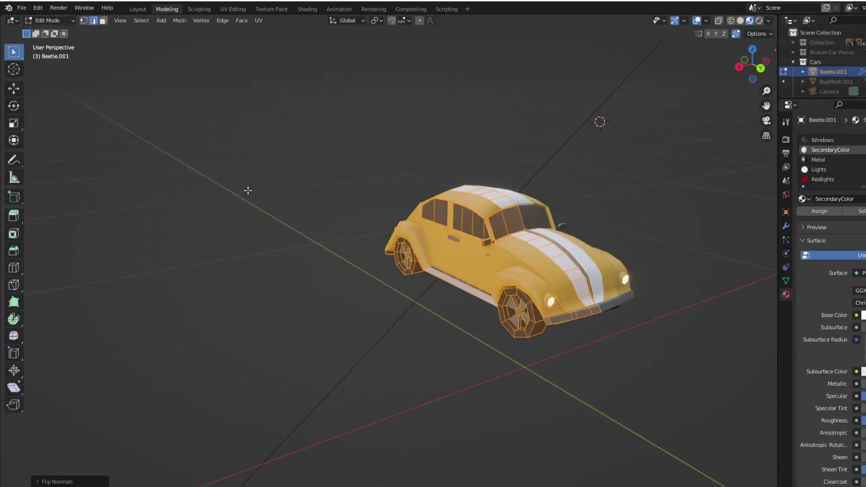
left_click(180, 20)
mouse_move(213, 196)
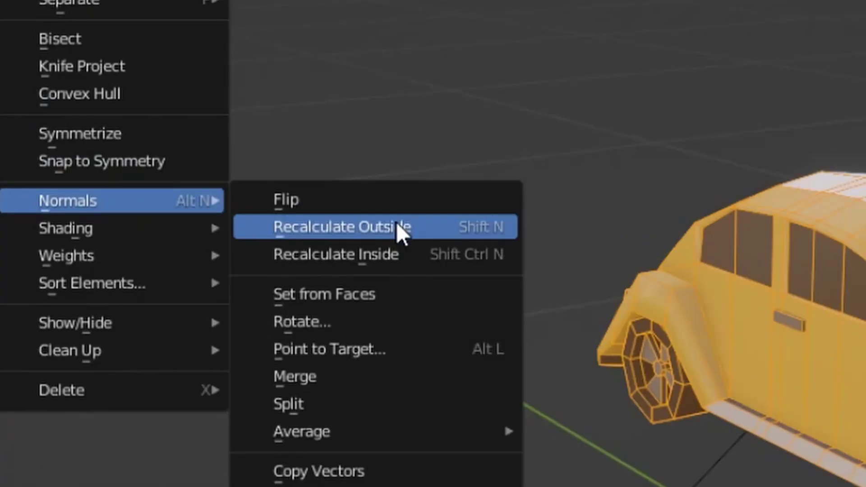
left_click(313, 203)
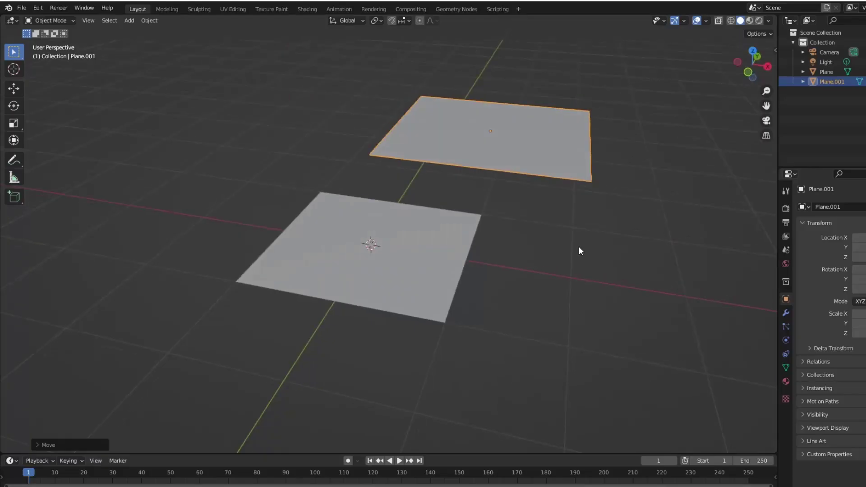
Step: Move Plane.001 down along Z onto Plane and hide the cone
mouse_move(582, 309)
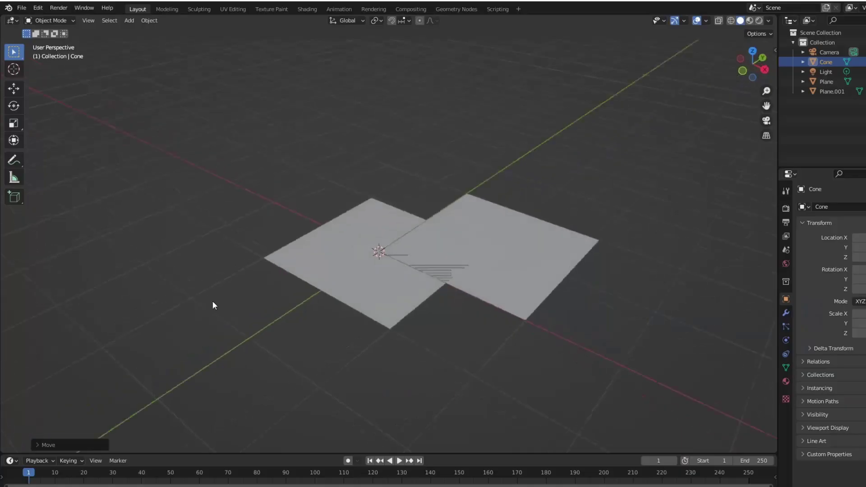
middle_click_drag(215, 306, 227, 288)
key("g")
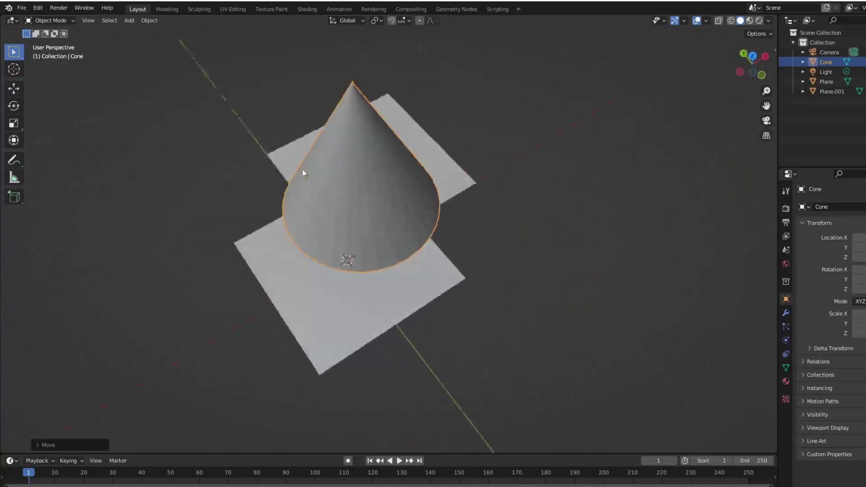
middle_click_drag(302, 170, 424, 153)
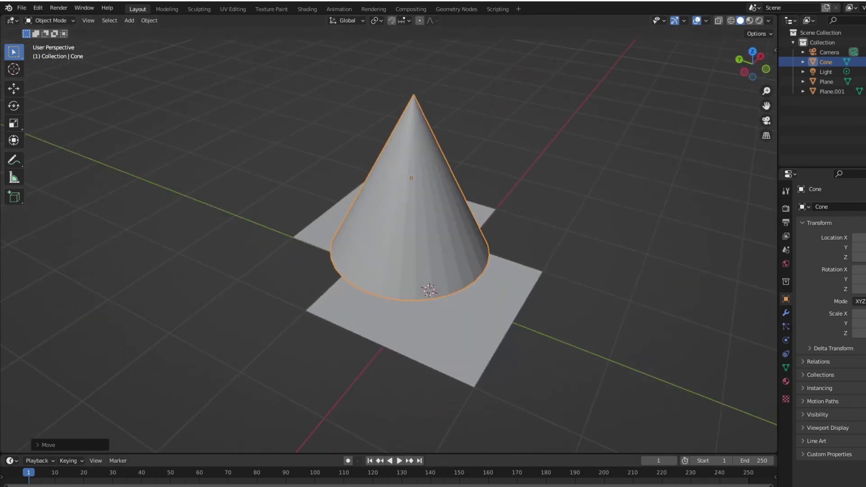
key("h")
Step: Offset Plane.001 so it partly overlaps Plane, then play the Unreal house level
left_click(423, 253)
key("g")
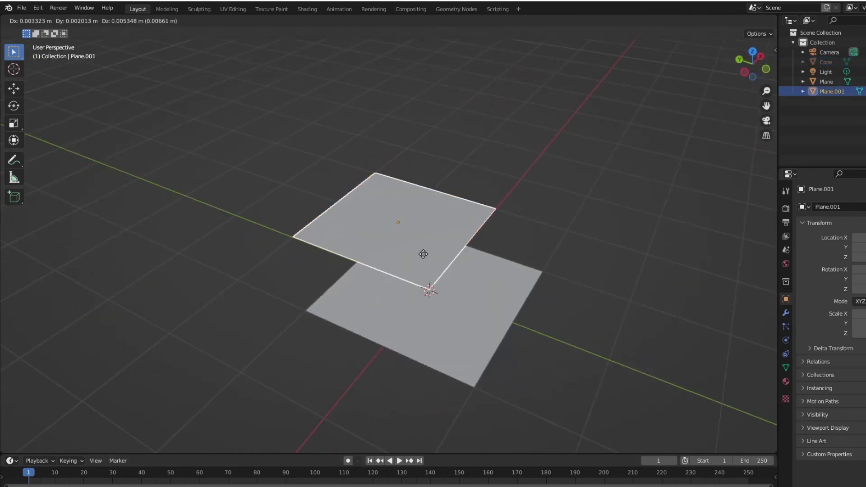
left_click(540, 264)
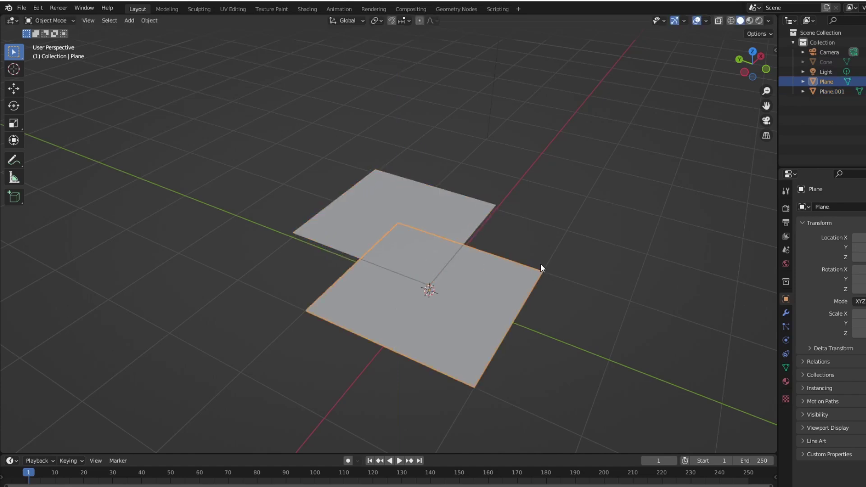
left_click(546, 259)
middle_click_drag(546, 259, 521, 264)
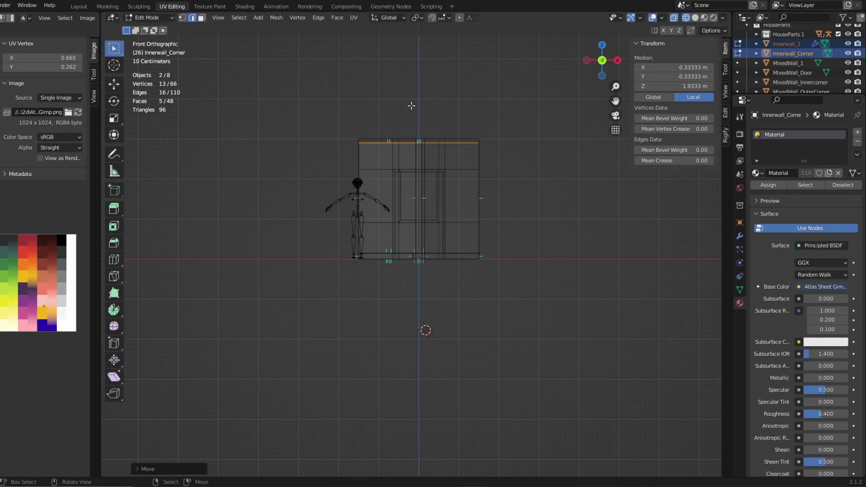
left_click(423, 147)
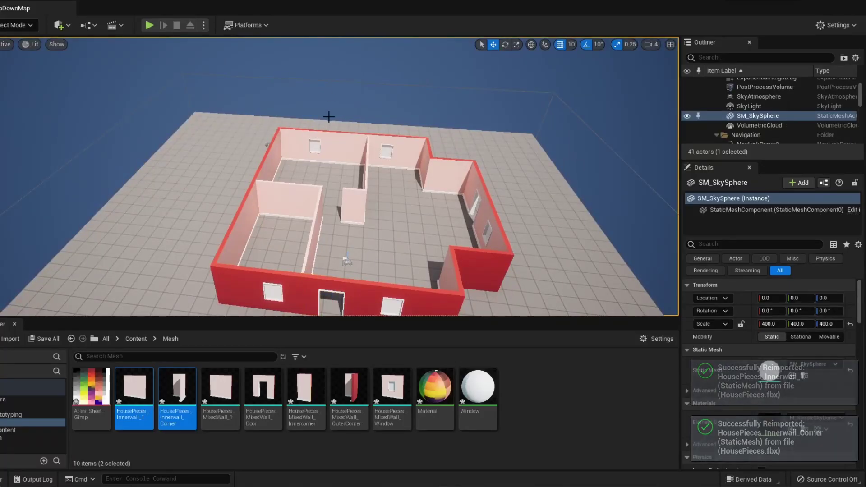
left_click(148, 25)
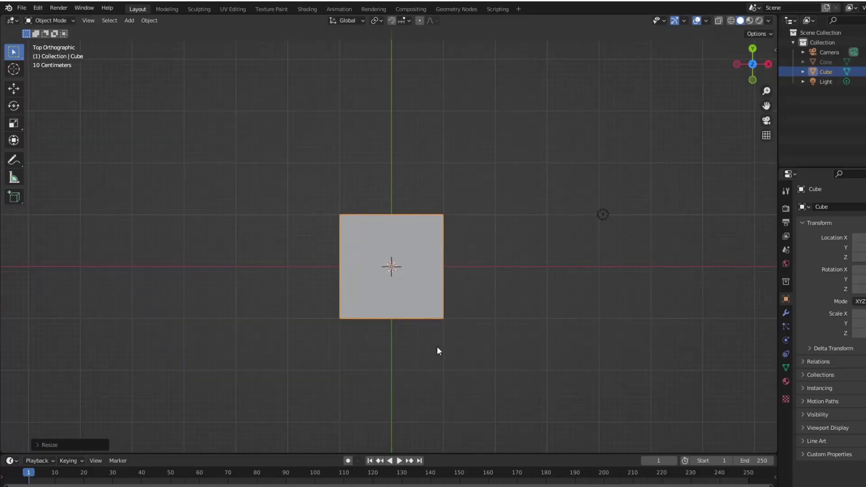
Step: Duplicate the cube and begin scaling the copy along Z
key("shift+d")
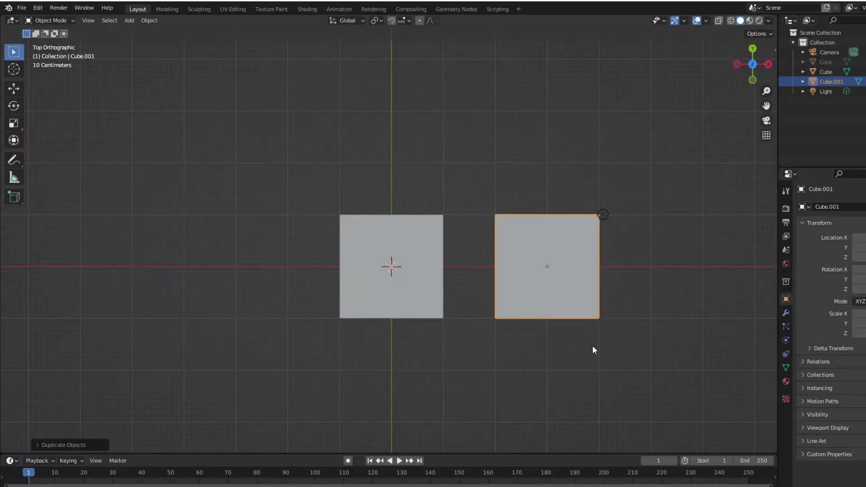
left_click(592, 345)
key("s")
key("Escape")
key("s")
key("z")
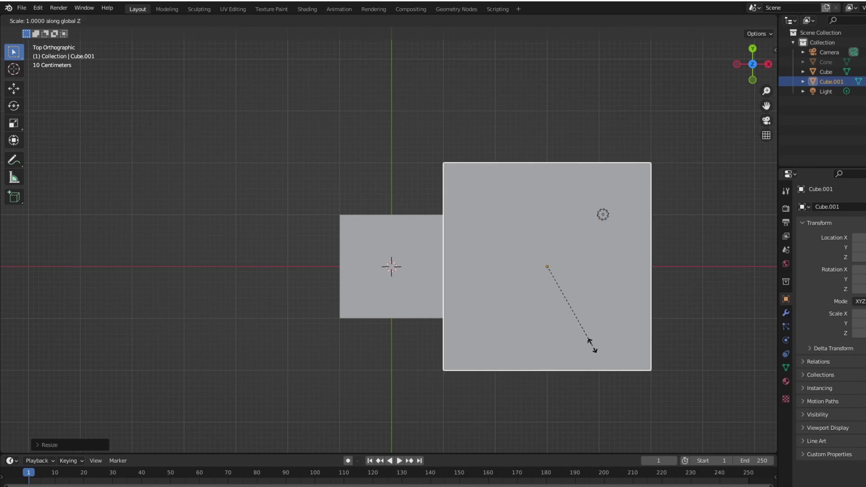
Step: In top view, duplicate the small floor tile and place the copy
middle_click_drag(577, 311, 411, 285)
left_click(410, 285)
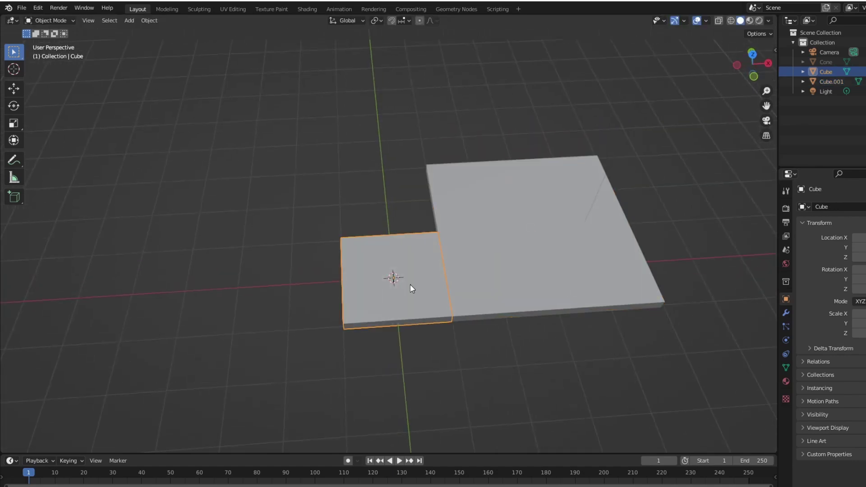
key("KP_7")
key("g")
left_click(357, 280)
middle_click_drag(358, 280, 553, 275, "shift")
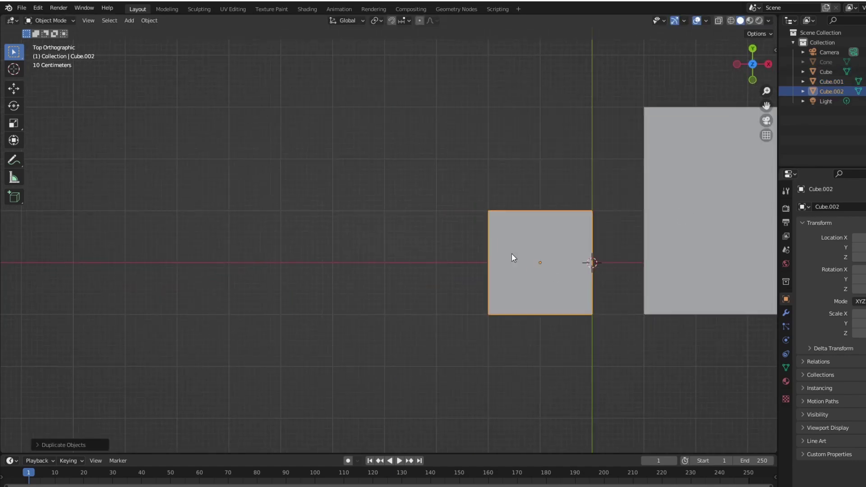
Step: Scale the copy to 0.5 and set it beside the original small tile
type("gs.5")
key("BackSpace")
key("BackSpace")
type(".5")
key("Return")
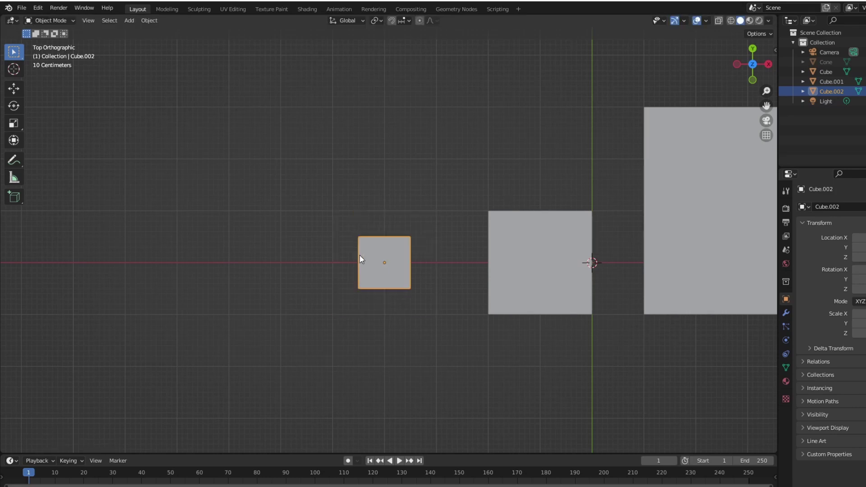
key("g")
left_click(390, 286)
middle_click_drag(390, 286, 502, 325)
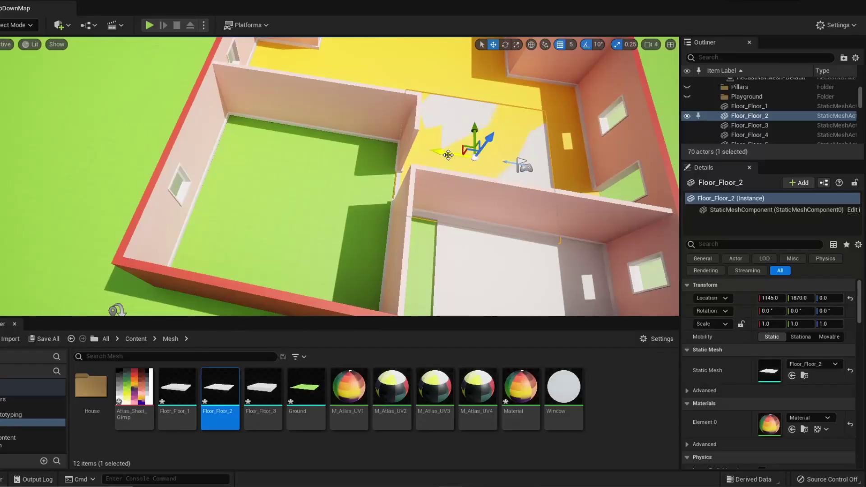
left_click_drag(448, 155, 266, 150)
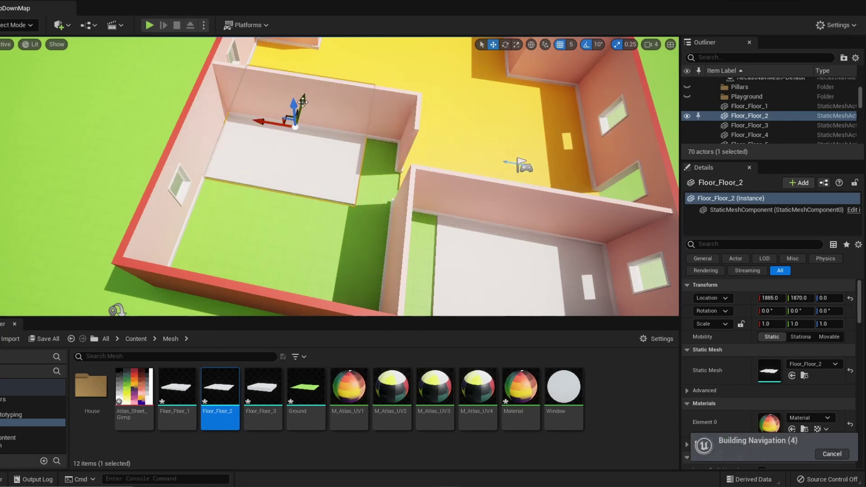
Step: Drag Floor_Floor_2 into the lower-left room and clear the floor meshes selected in the Content Browser
left_click_drag(303, 102, 278, 169)
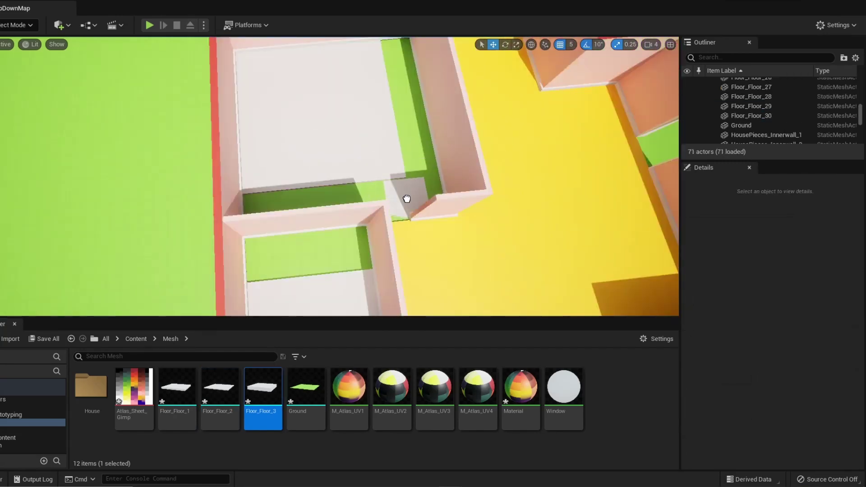
left_click(407, 199)
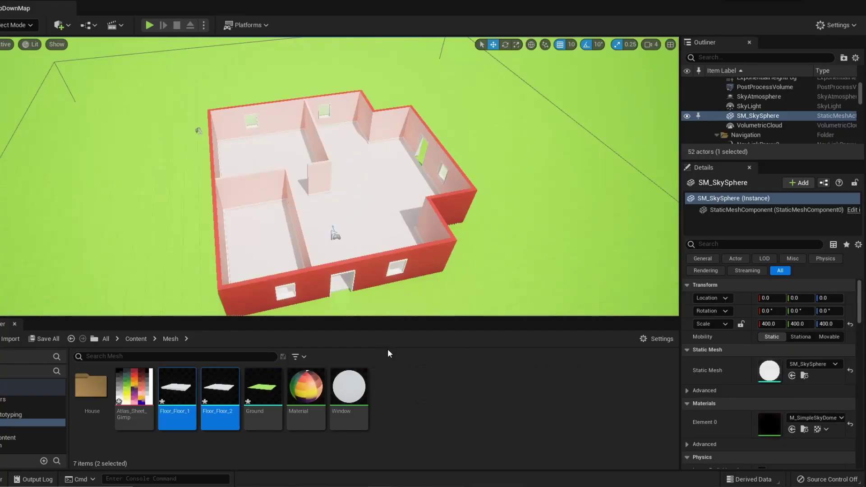
left_click(409, 384)
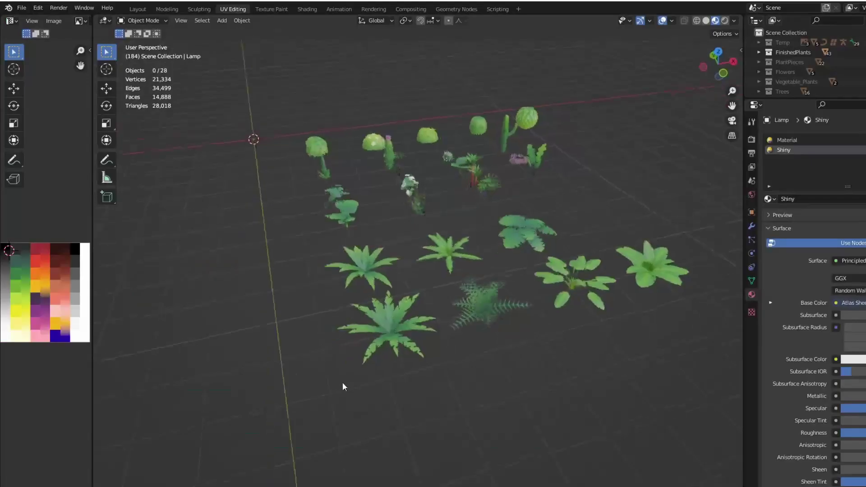
middle_click_drag(343, 383, 334, 395)
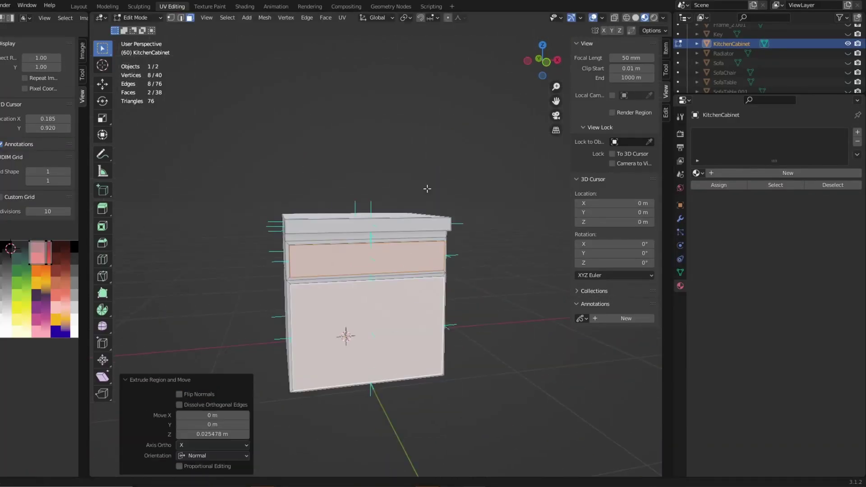
Step: Select the right drawer face and add a torus for its handle
left_click(404, 267)
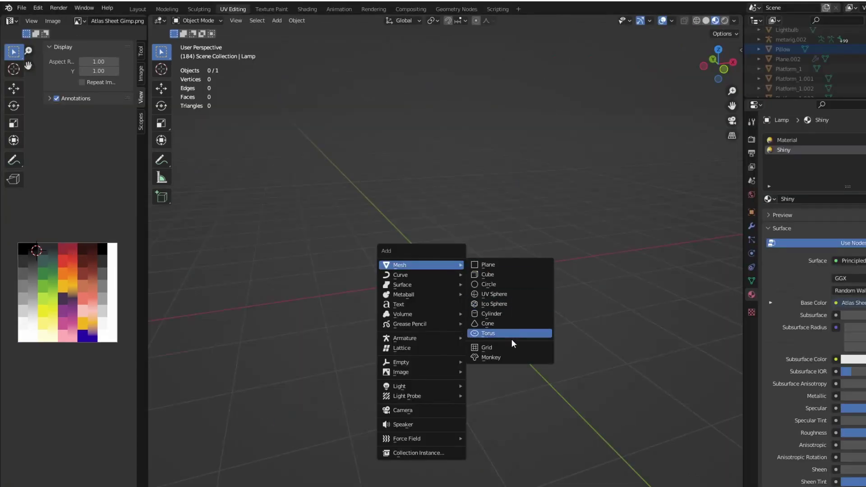
left_click(512, 334)
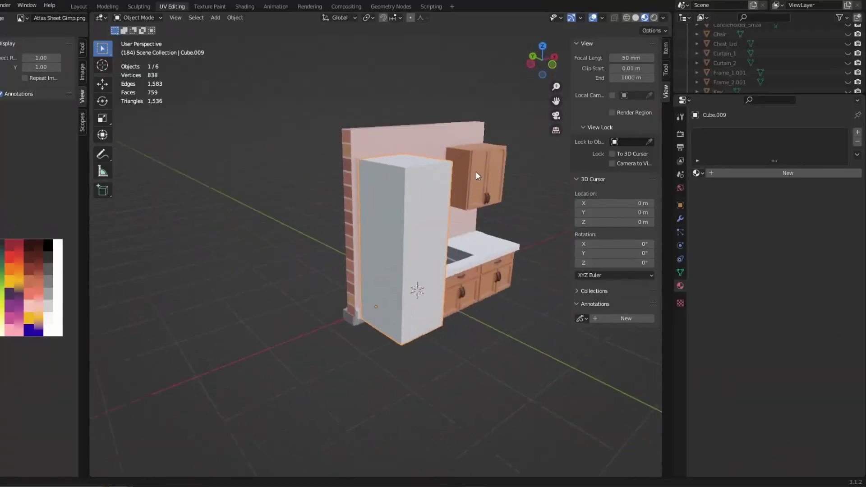
Step: Round the tall block with a Subdivision Surface modifier
left_click(681, 219)
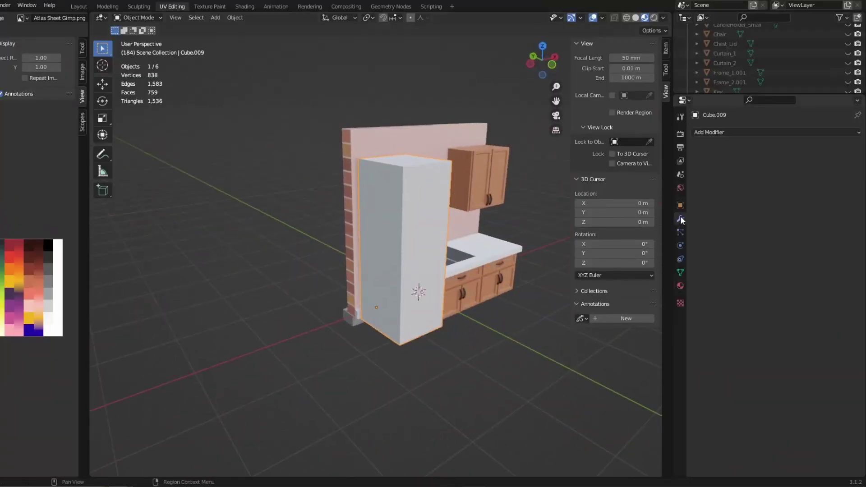
left_click(708, 131)
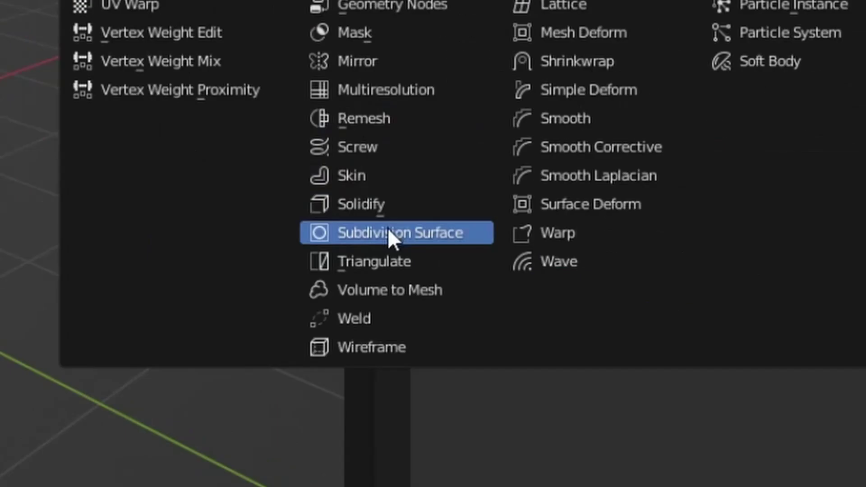
left_click(388, 232)
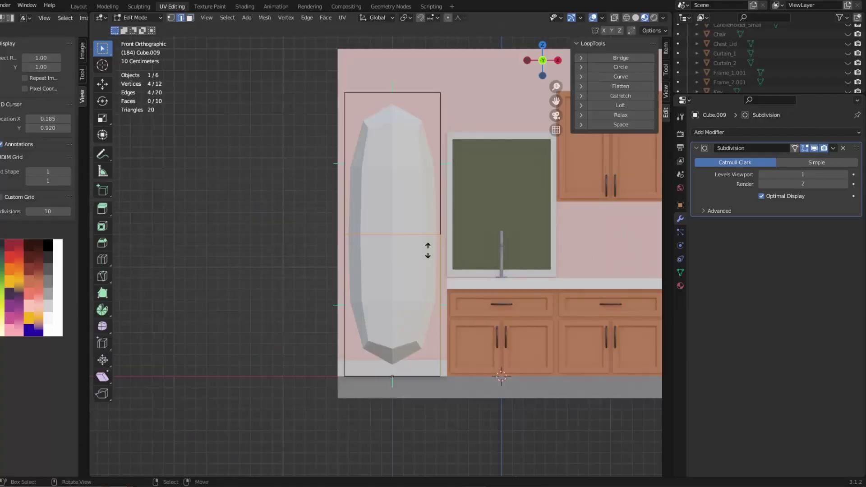
Step: Add two horizontal loop cuts across the block
key("ctrl+r")
middle_click_drag(361, 226, 470, 244)
left_click(353, 108)
left_click(369, 110)
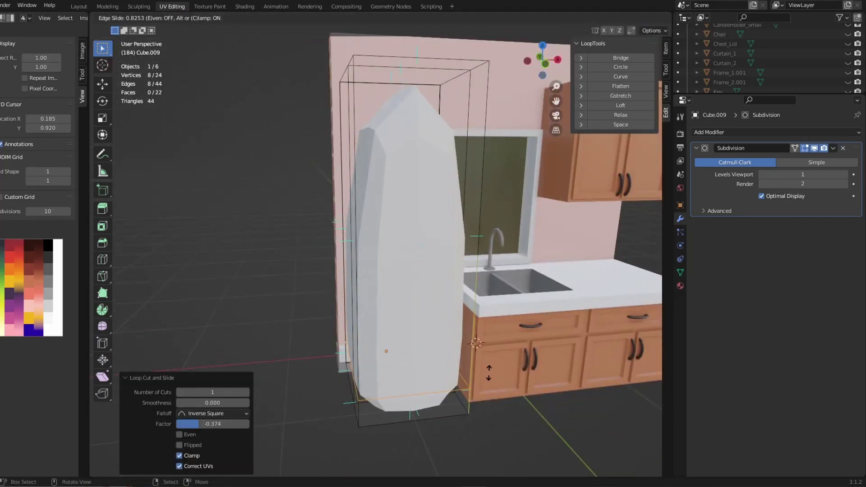
key("ctrl+r")
left_click(471, 250)
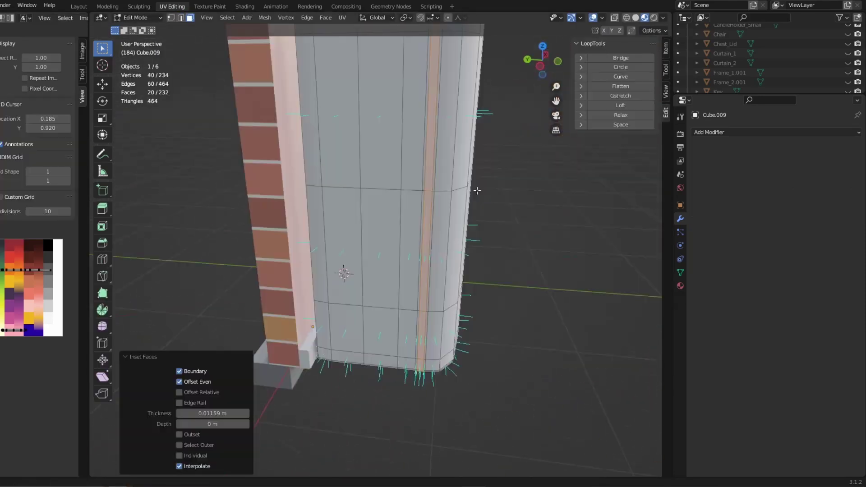
Step: Inset the door faces, scale them along X and extrude the door edge along Y
key("KP_1")
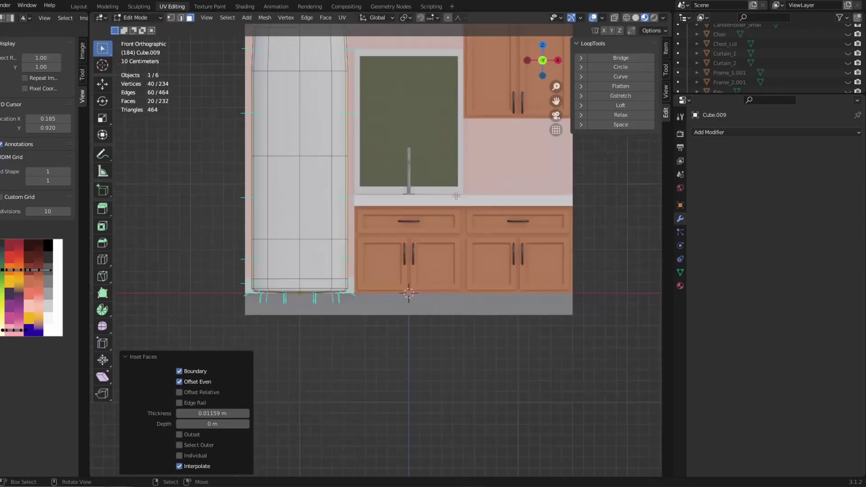
key("s")
key("x")
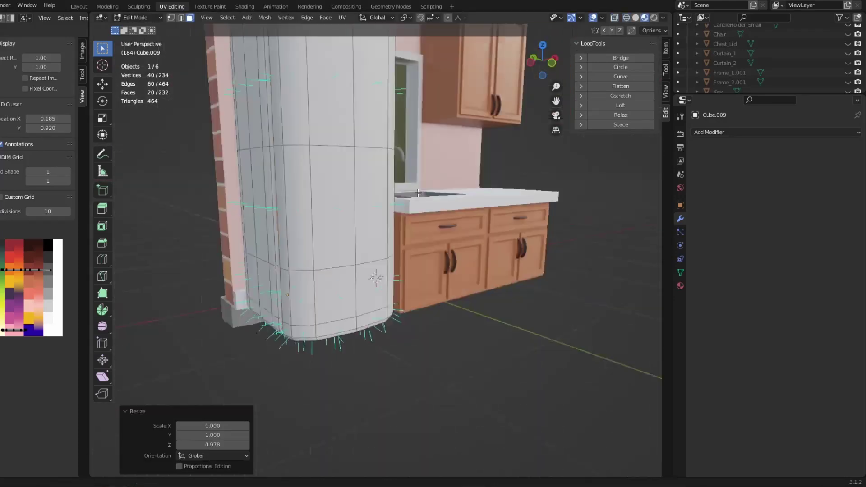
middle_click_drag(406, 225, 343, 190)
scroll(319, 271, "up", 3)
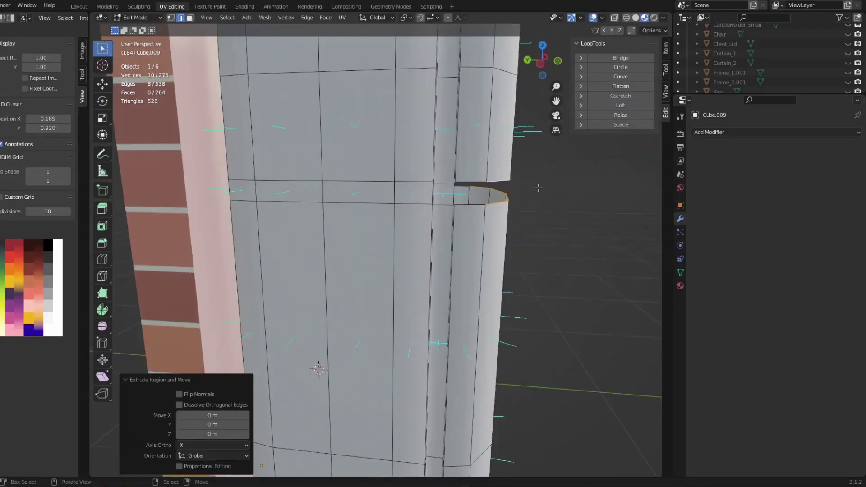
key("g")
key("y")
left_click(506, 206)
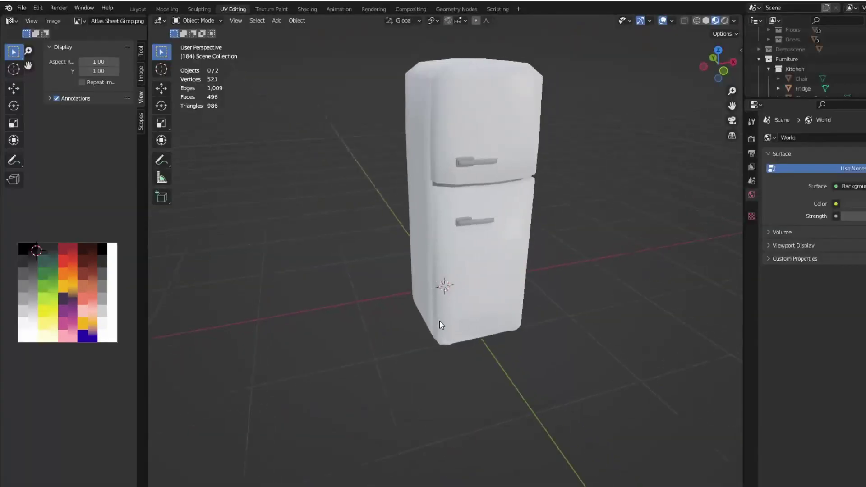
middle_click_drag(439, 321, 459, 307)
middle_click_drag(481, 413, 412, 436)
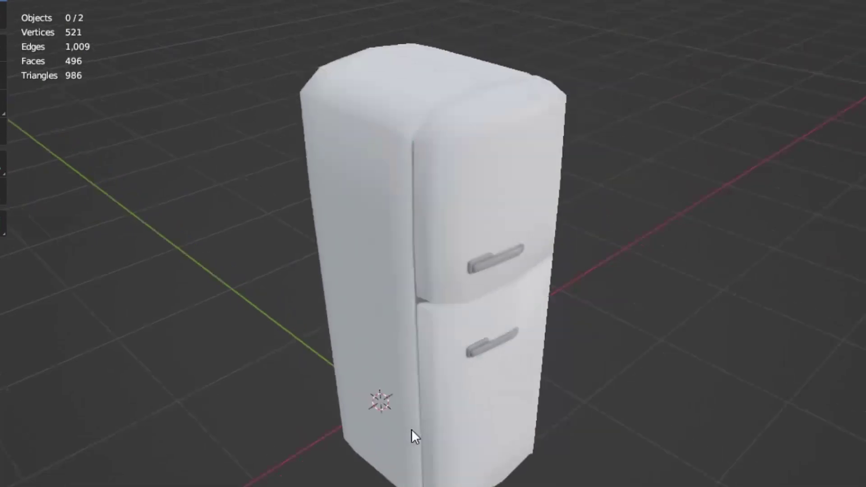
Step: Give the knob an Array modifier with count 4 and offset 1.8, then narrow it along X
left_click(801, 132)
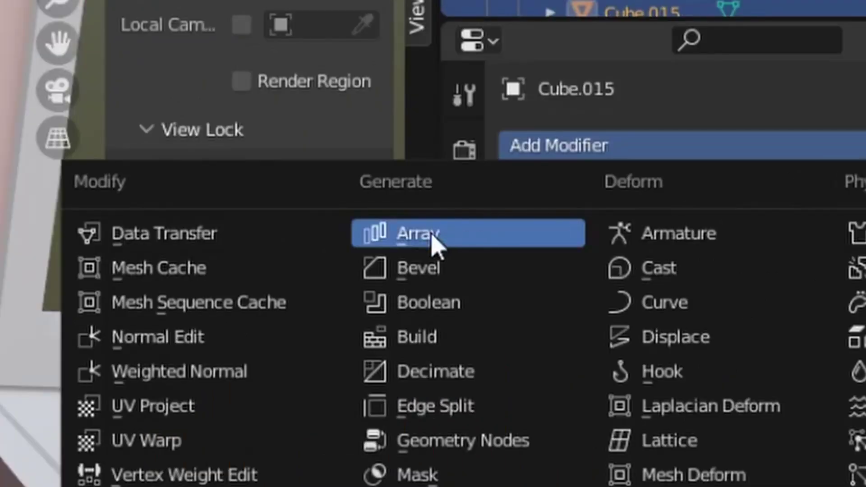
left_click(432, 236)
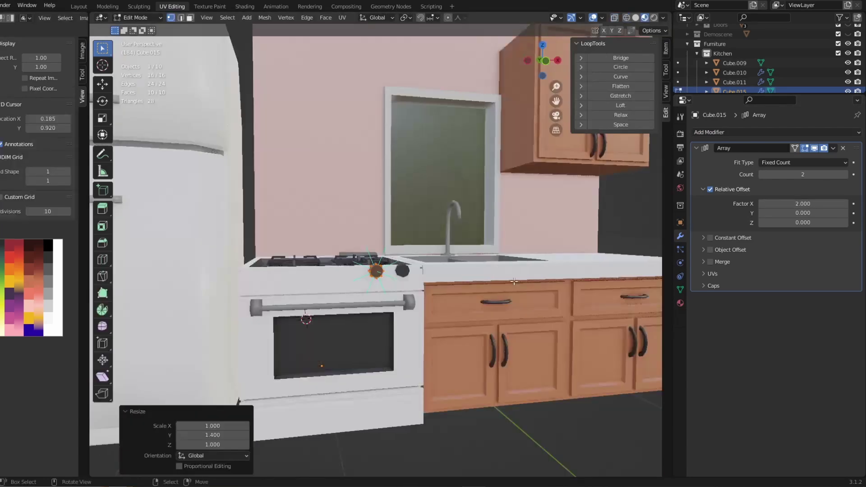
scroll(425, 262, "up", 4)
key("shift+a")
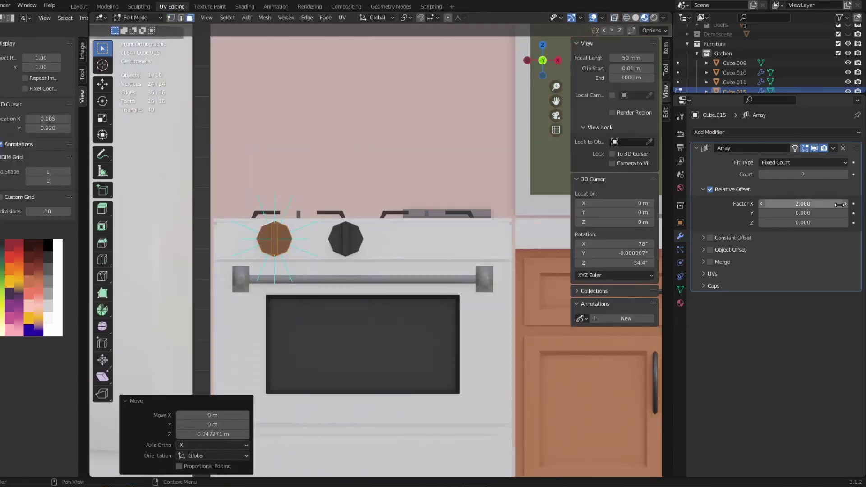
left_click(846, 175)
left_click(846, 175)
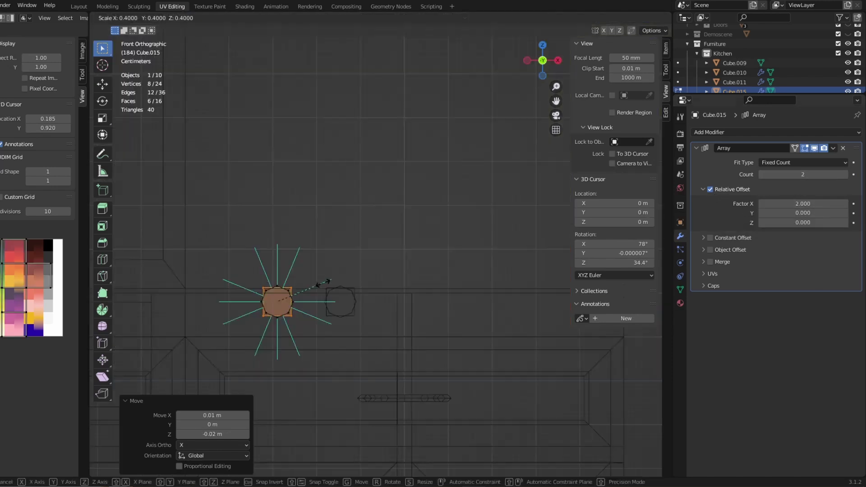
key("Return")
key("s")
key("x")
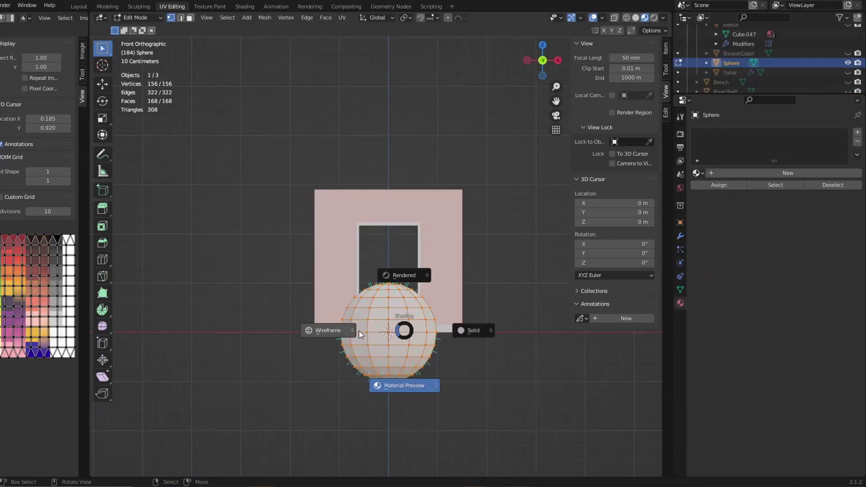
Step: In wireframe, delete the sphere's top half and stretch the remaining bowl along X
left_click(323, 330)
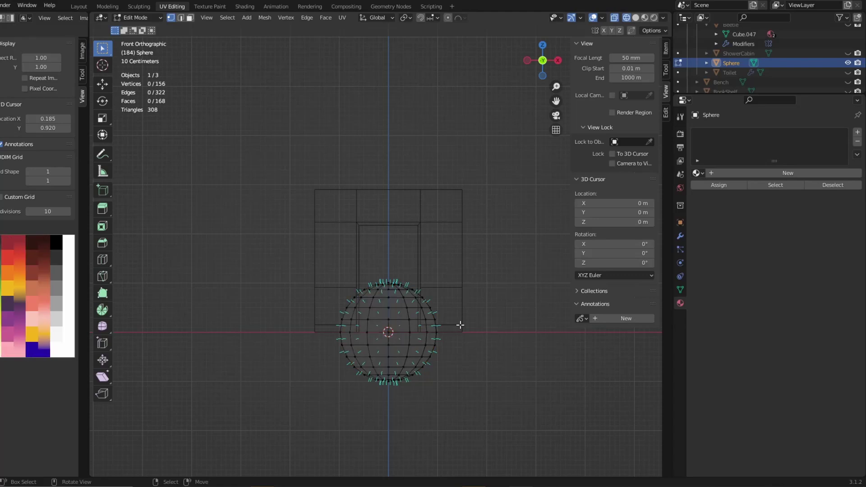
left_click_drag(456, 337, 276, 238)
key("x")
left_click(278, 238)
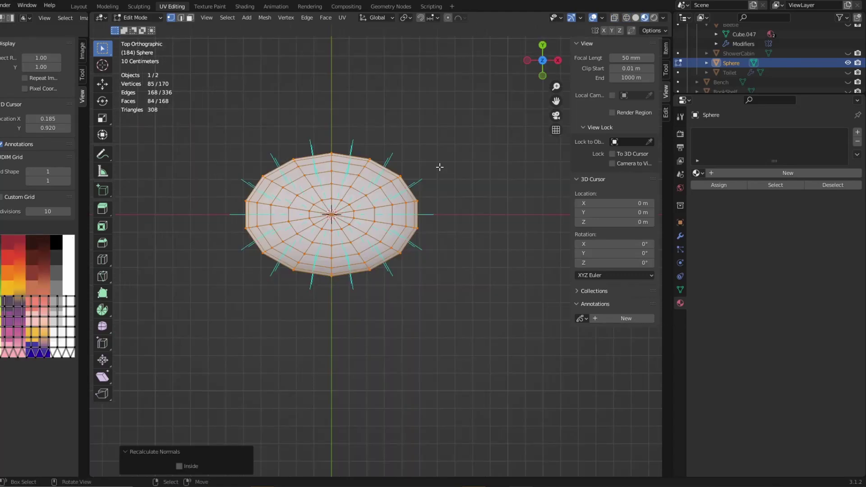
key("s")
key("x")
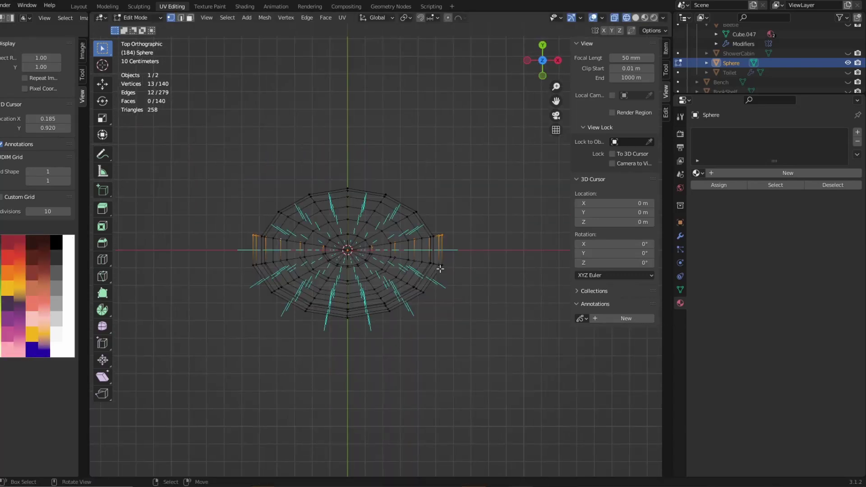
key("ctrl+r")
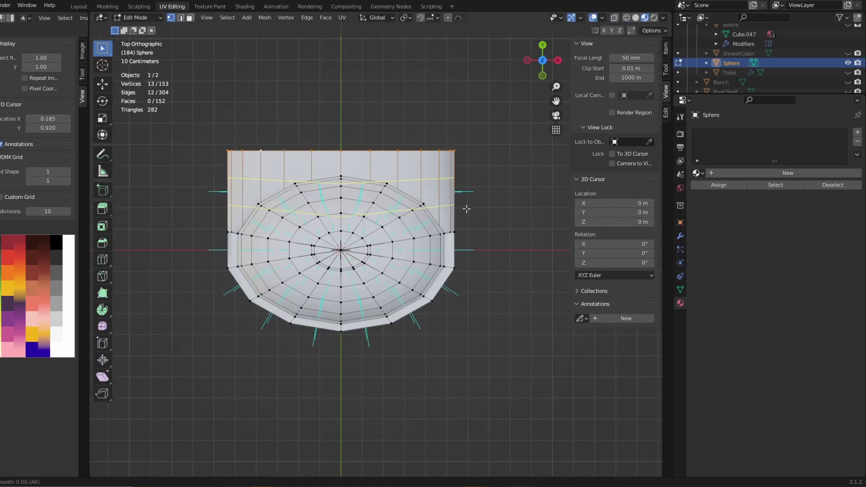
key("Escape")
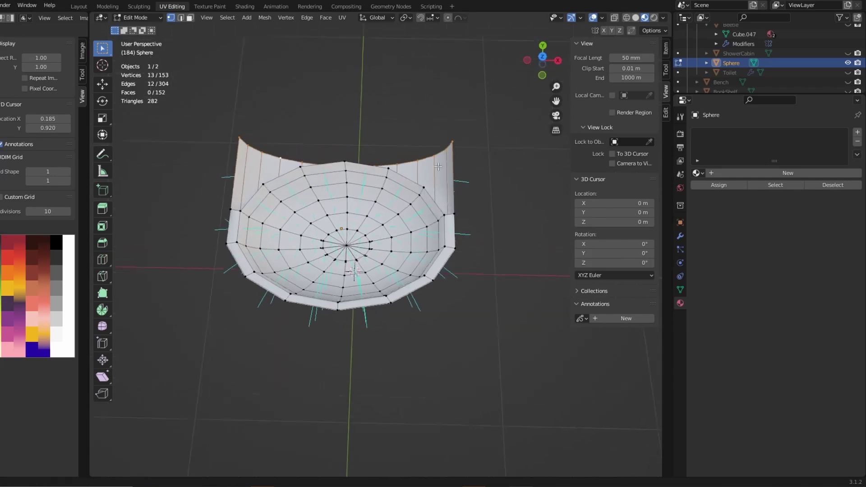
Step: Delete the sink's left half and add a Mirror modifier to restore it symmetrically
middle_click_drag(406, 176, 374, 172)
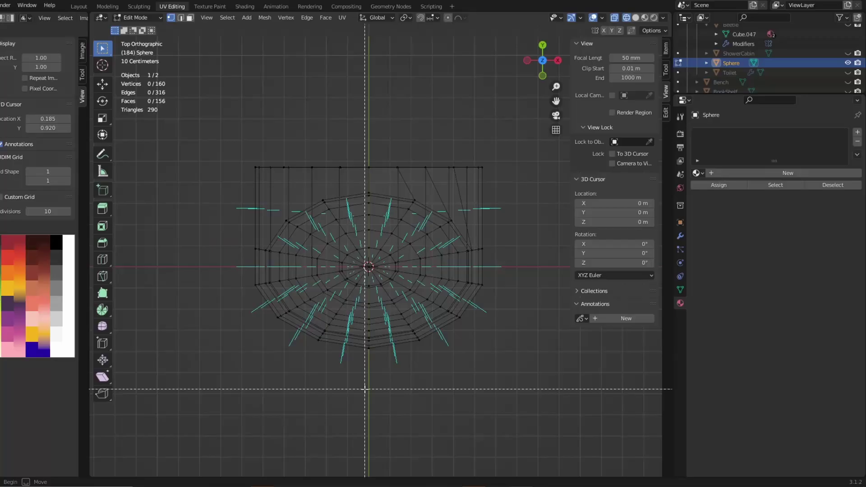
left_click_drag(364, 389, 246, 161)
key("x")
left_click(164, 97)
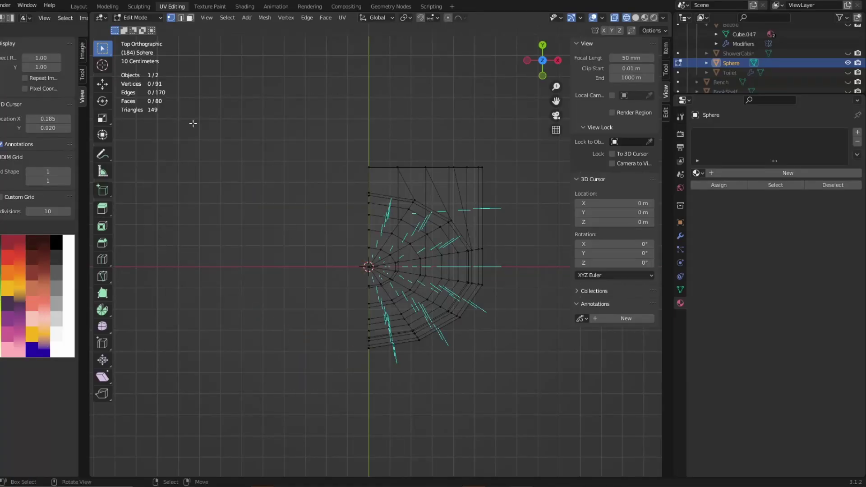
key("Tab")
left_click(681, 236)
left_click(722, 131)
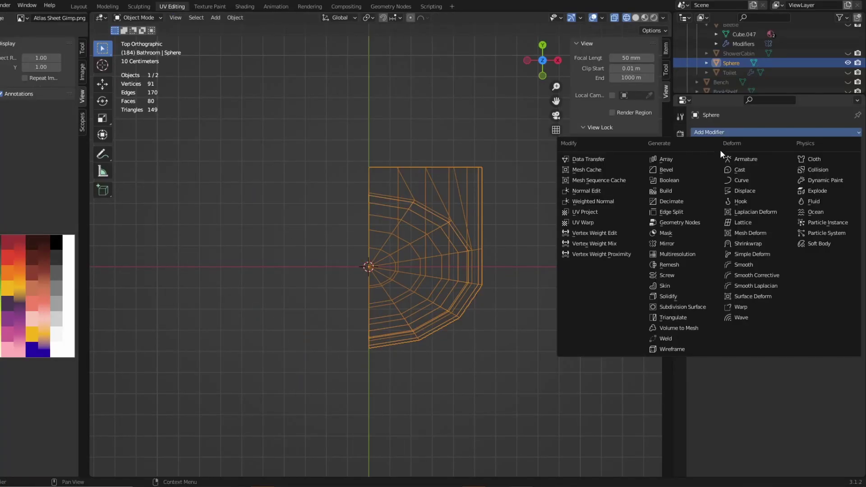
left_click(681, 245)
key("Tab")
key("alt+z")
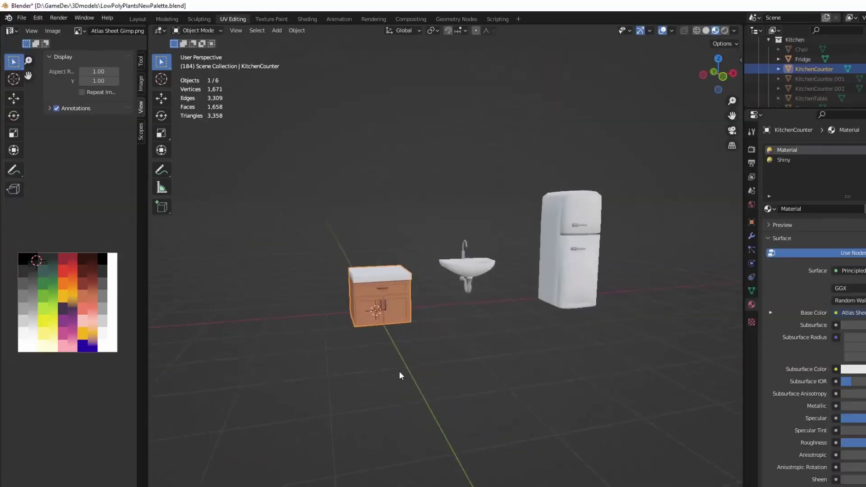
mouse_move(400, 371)
middle_mouse_down()
mouse_move(426, 372)
mouse_move(421, 384)
mouse_move(399, 376)
mouse_move(416, 369)
mouse_move(391, 367)
mouse_move(405, 367)
middle_mouse_up()
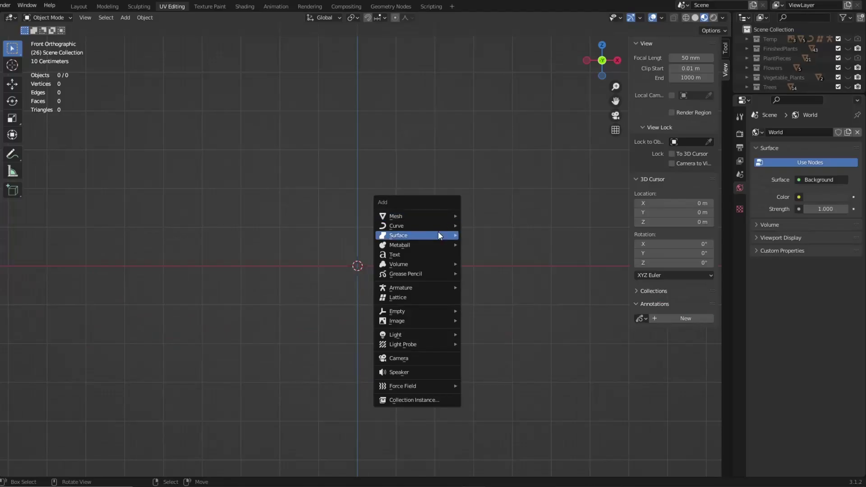
Step: Add a UV sphere at the origin and stretch it vertically along Z
mouse_move(436, 212)
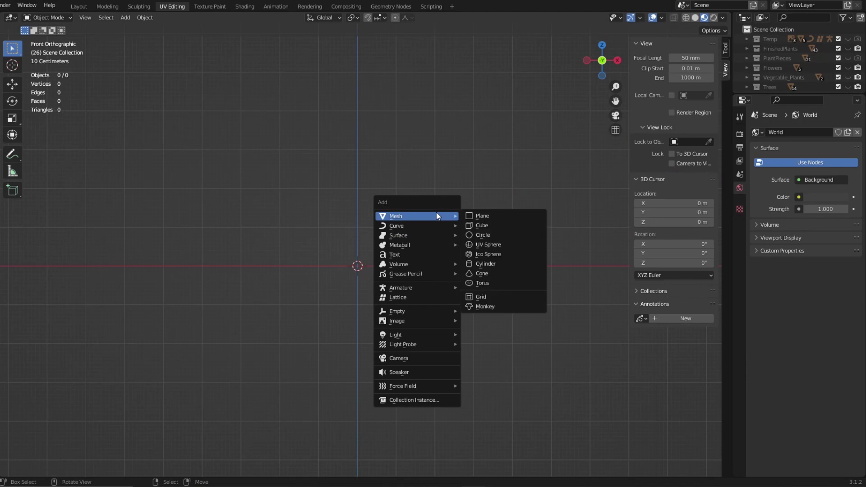
left_click(493, 244)
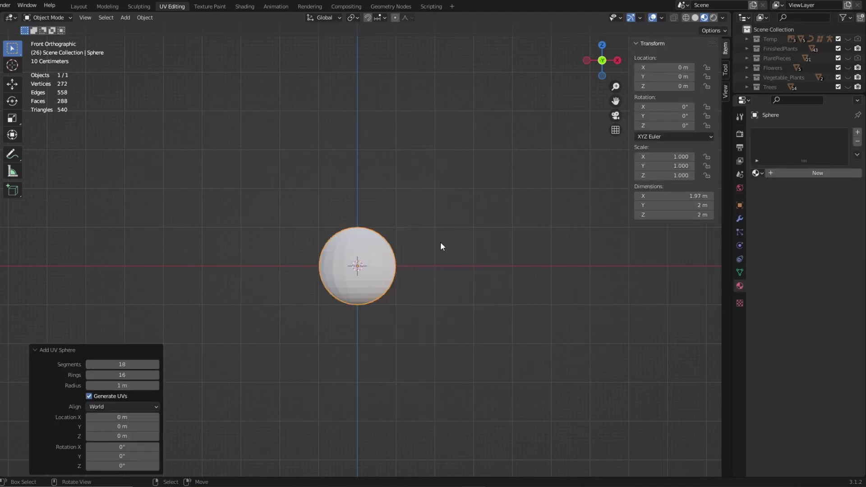
key("s")
key("z")
left_click(561, 87)
Step: Proportionally widen the lower vertex ring to 1.231 and tilt it by 3.19°
key("Tab")
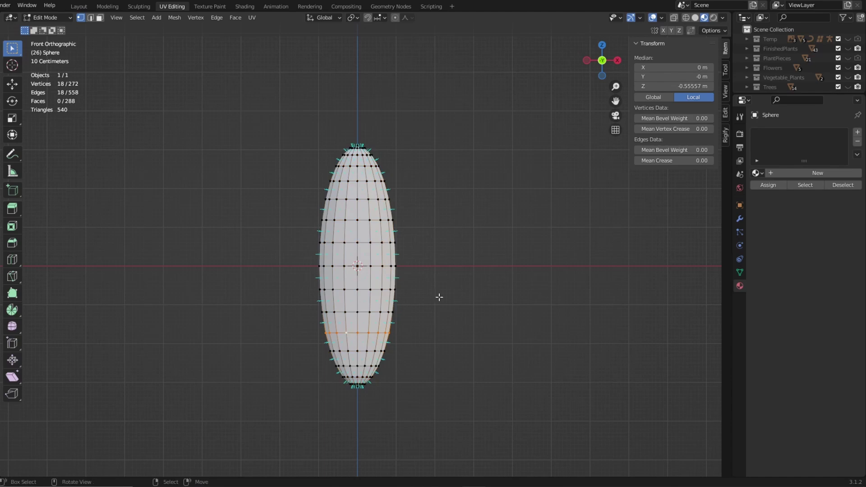
key("s")
key("o")
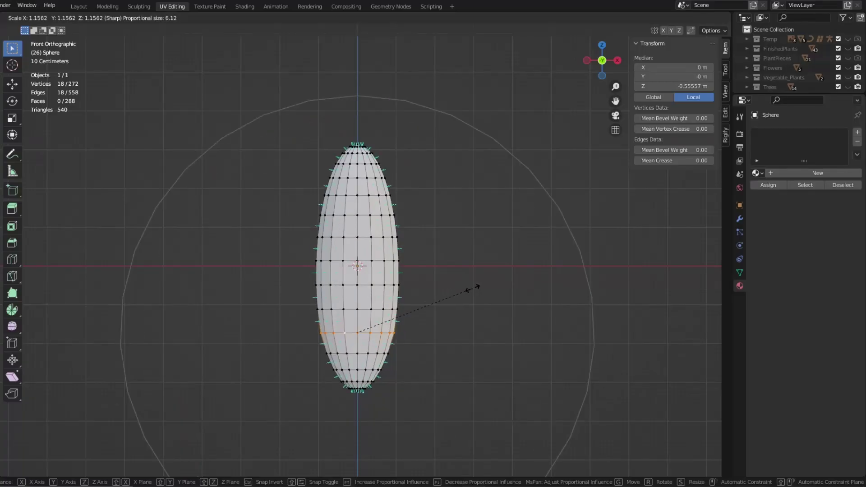
left_click(481, 289)
key("r")
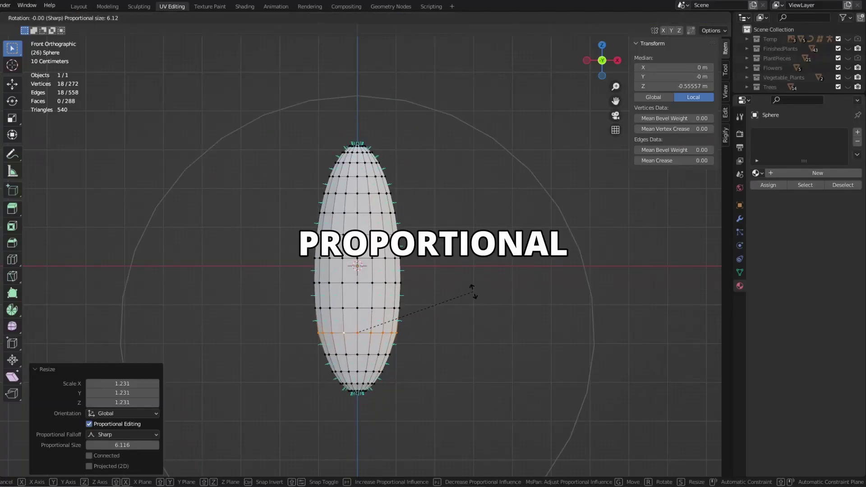
left_click(478, 296)
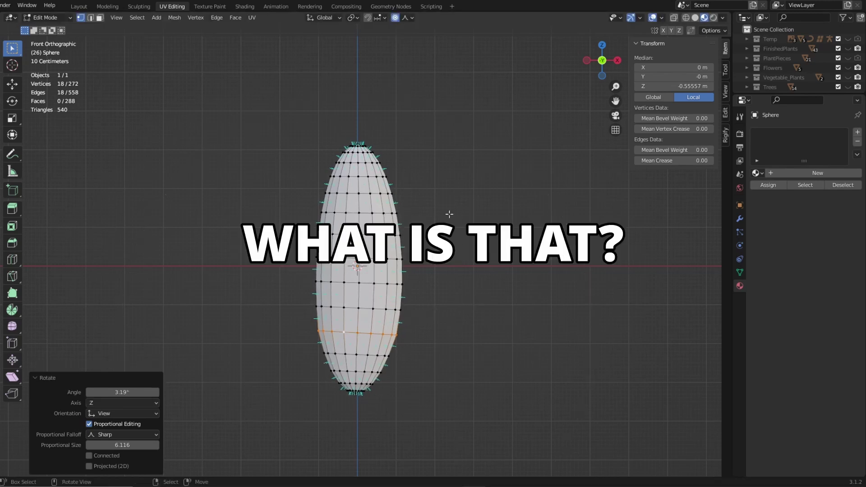
Step: Narrow the top around the pole vertex to 0.403 and stretch the tip upward on Z
left_click(358, 146, "alt")
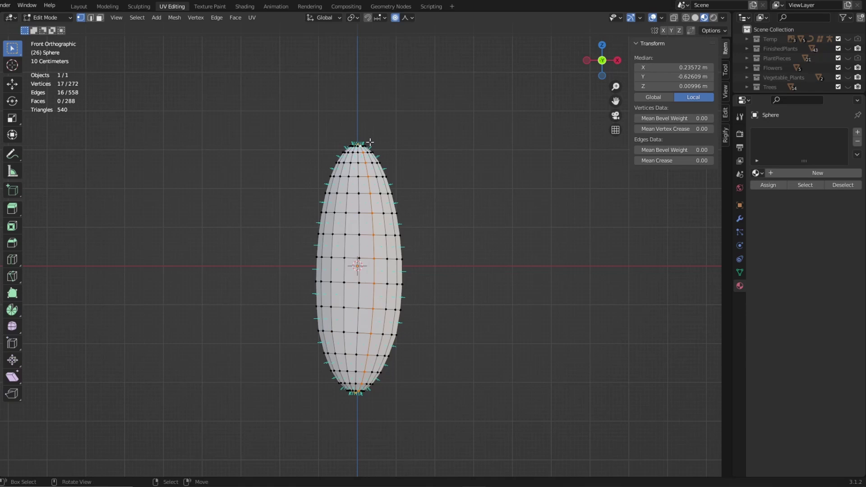
left_click(370, 143)
key("s")
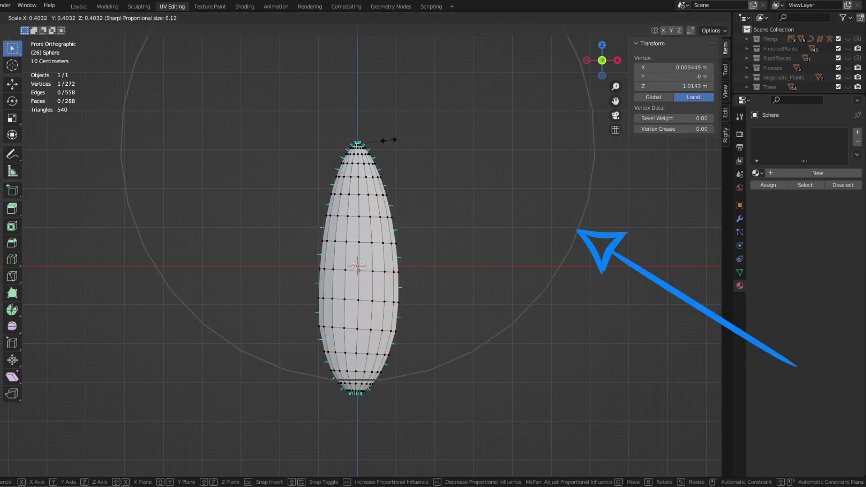
left_click(389, 140)
key("s")
key("z")
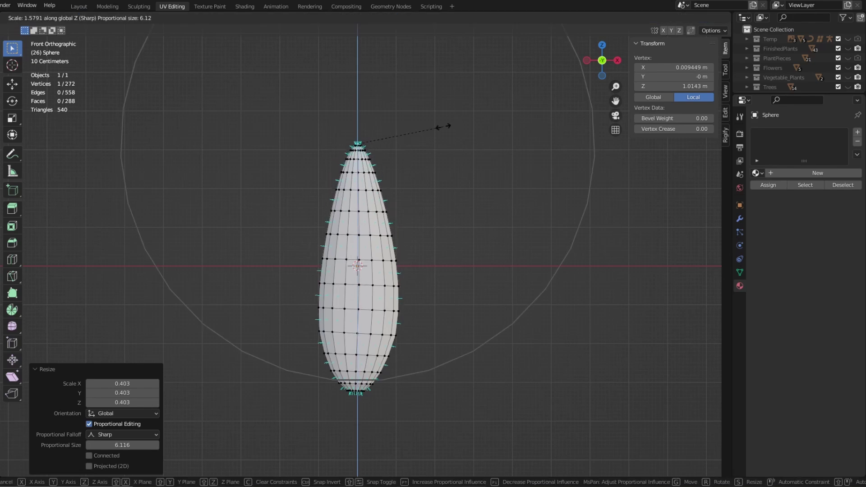
left_click(445, 127)
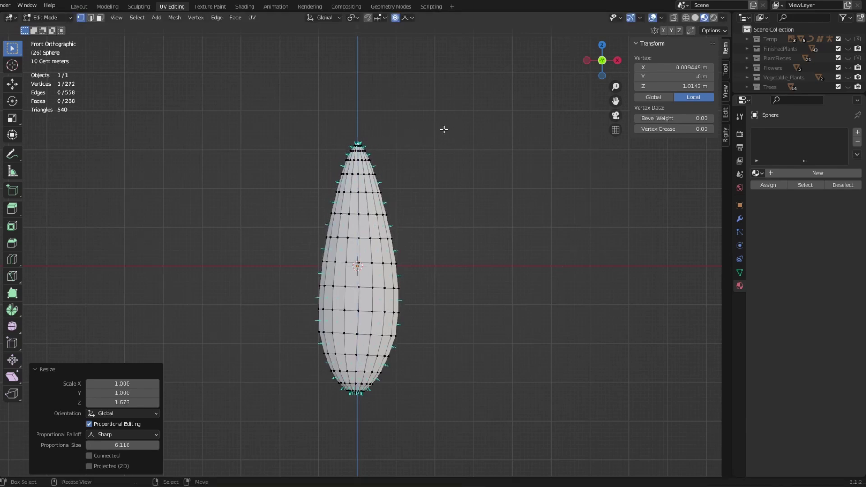
key("Tab")
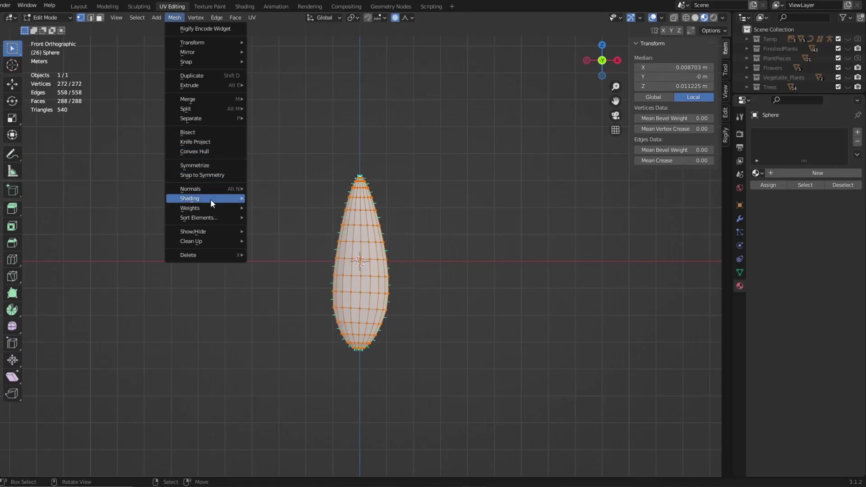
Step: Smooth-shade the leaf and shrink a cylinder to 0.3 as its stem
mouse_move(210, 199)
left_click(426, 201)
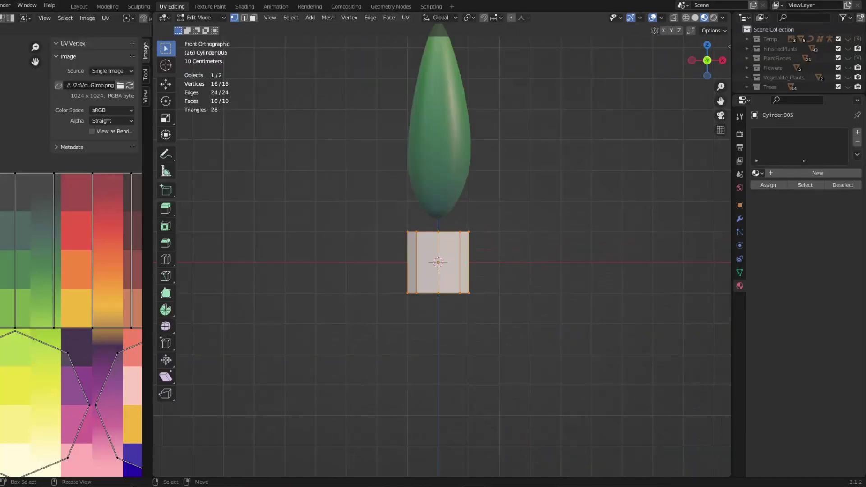
type("s0.3")
key("Return")
key("ctrl+g")
left_click(461, 259)
key("shift+z")
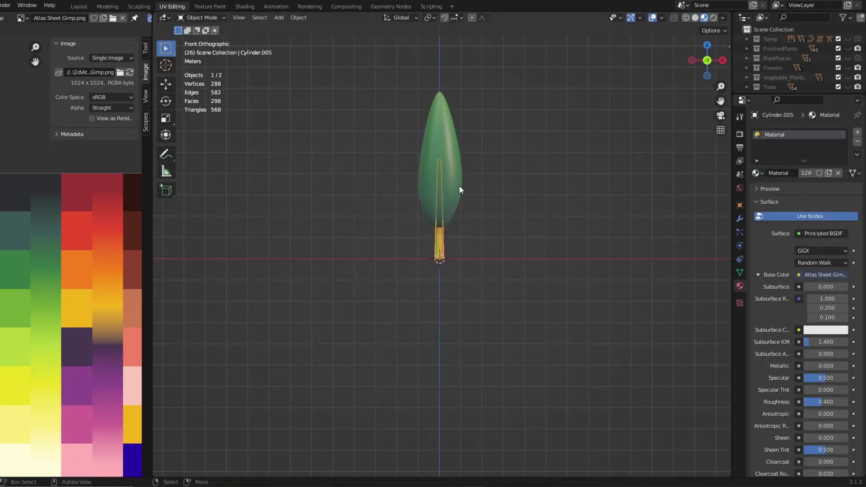
Step: Smooth-shade Cylinder.003 and inspect its narrow column extruded from the top
key("Tab")
left_click(325, 18)
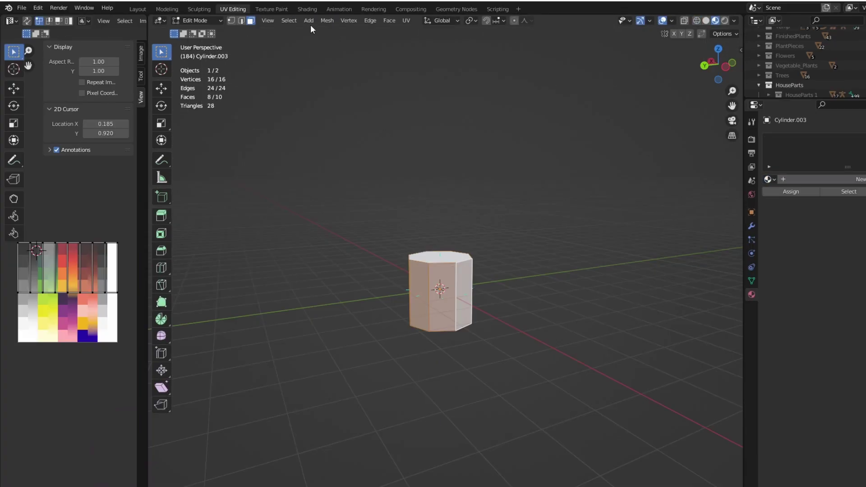
left_click(326, 19)
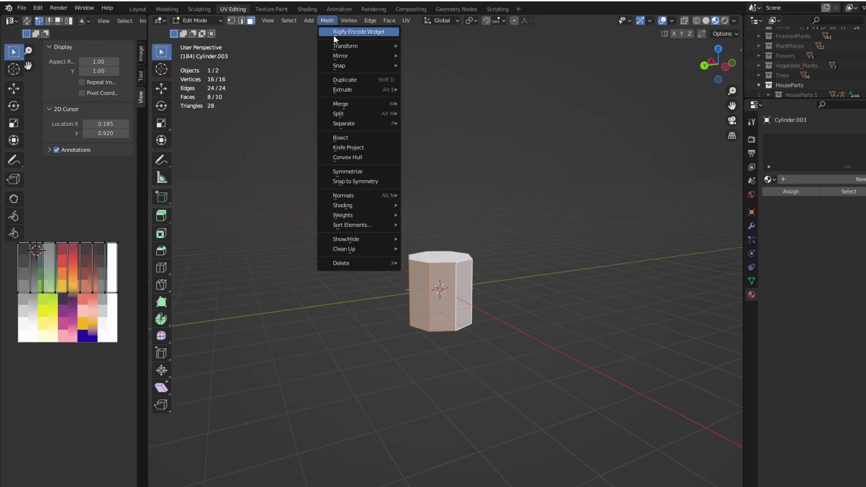
mouse_move(349, 208)
left_click(420, 205)
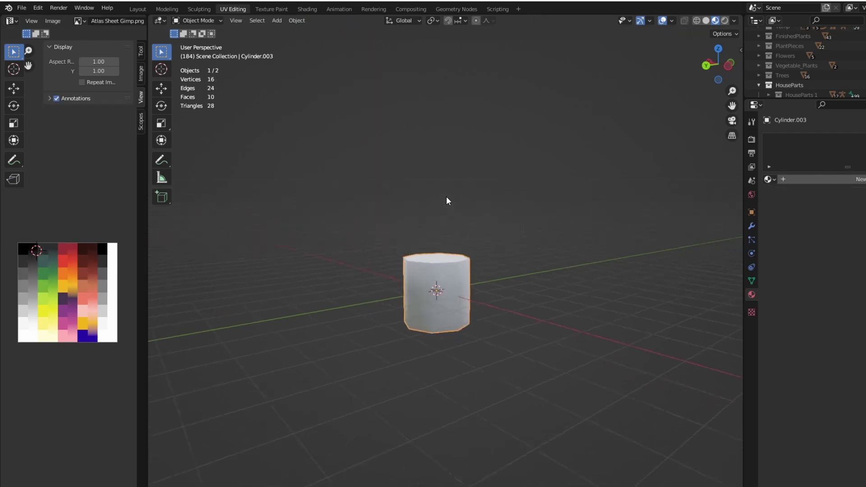
middle_click_drag(447, 201, 452, 266)
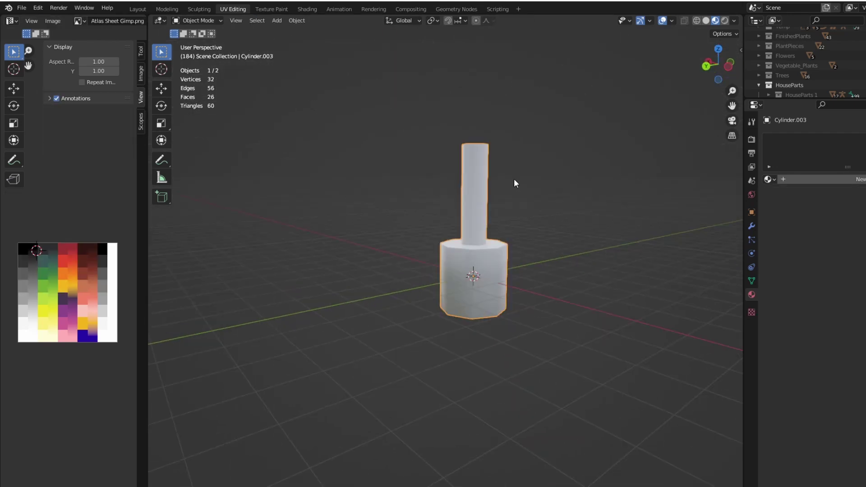
middle_click_drag(513, 178, 535, 240)
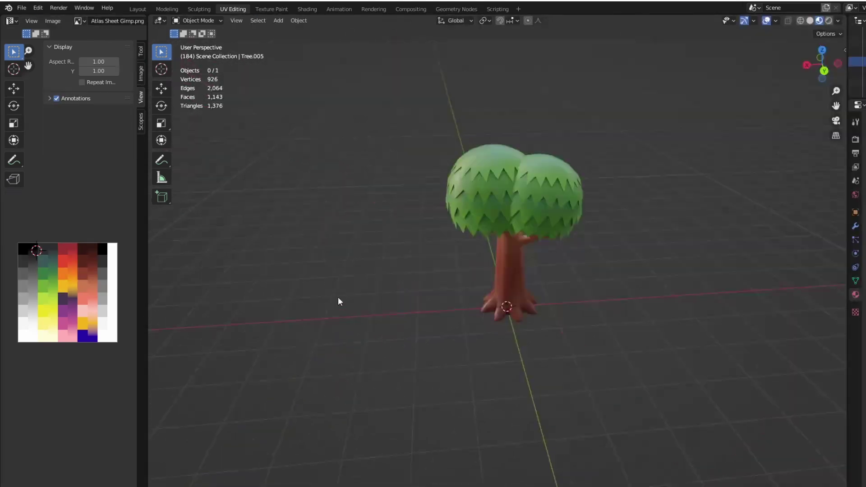
Step: Add an icosphere and delete its lower faces
middle_click_drag(339, 300, 178, 347)
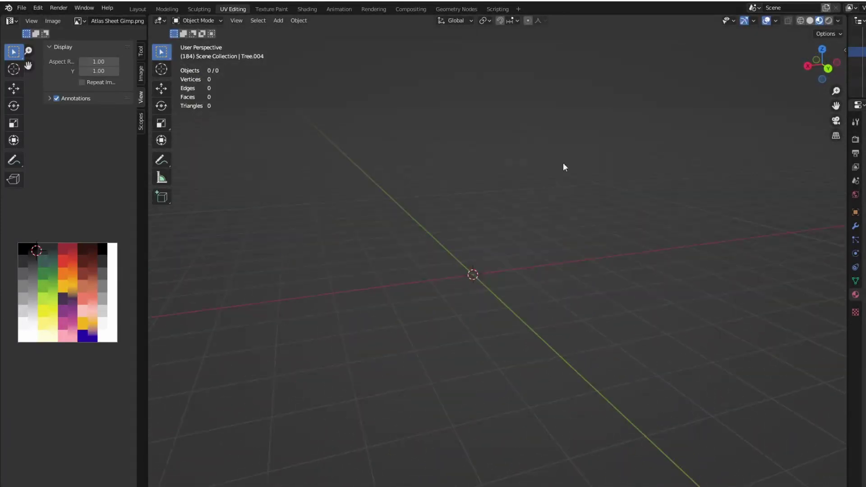
key("shift+a")
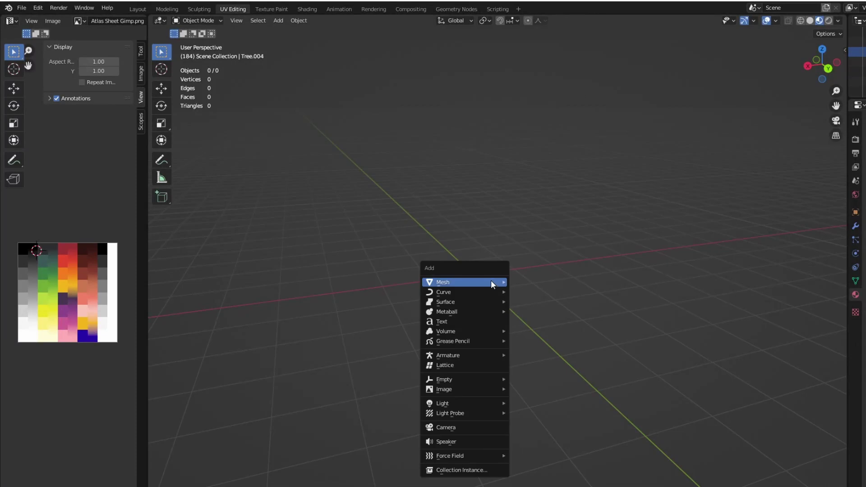
mouse_move(490, 283)
left_click(539, 322)
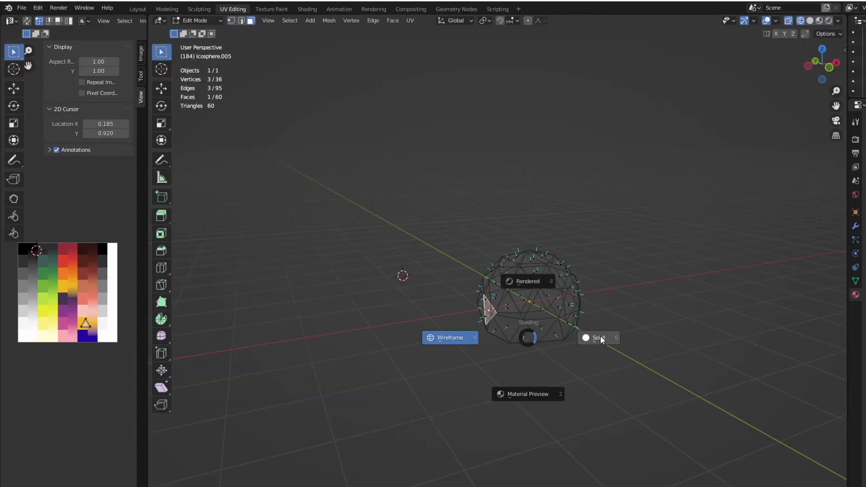
key("x")
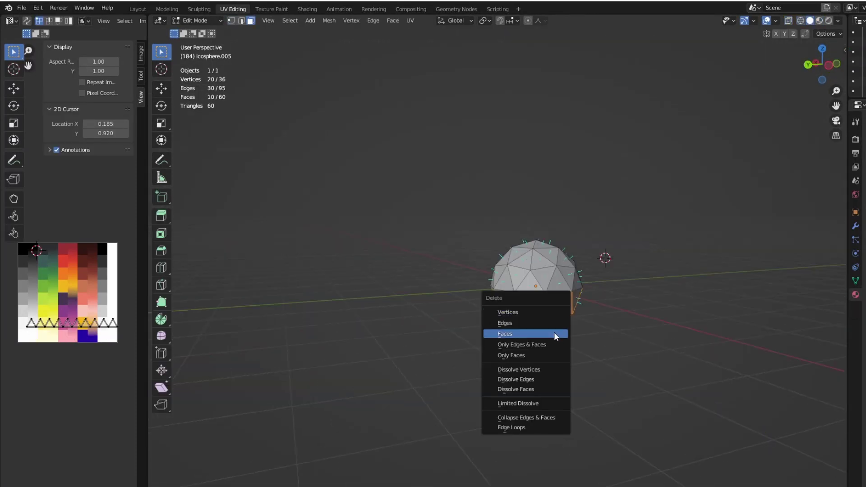
left_click(556, 337)
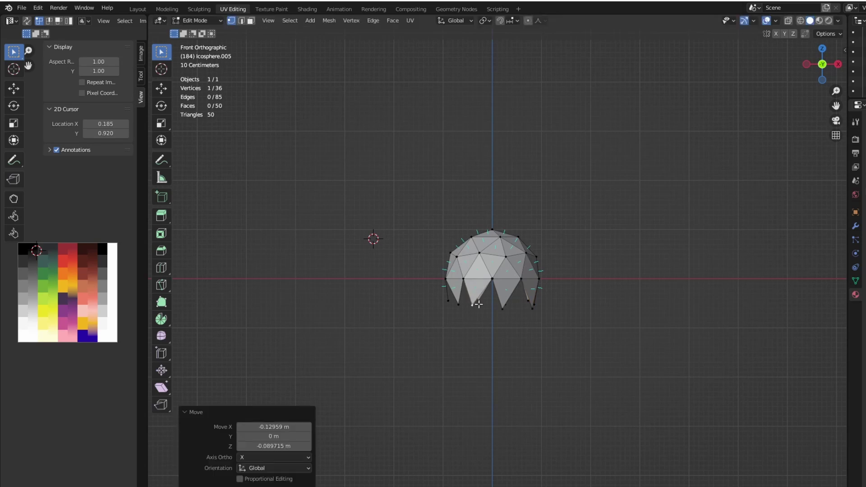
Step: Pull rim vertices into spikes and proportionally scale the jagged rim inward
key("g")
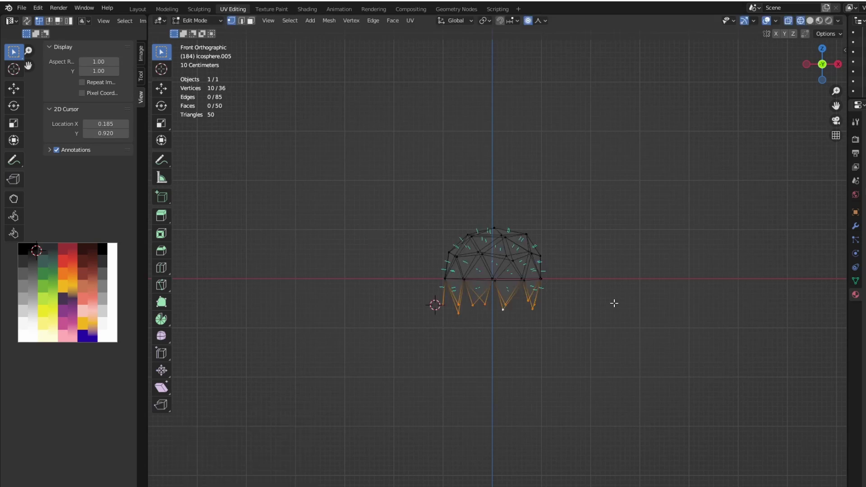
key("s")
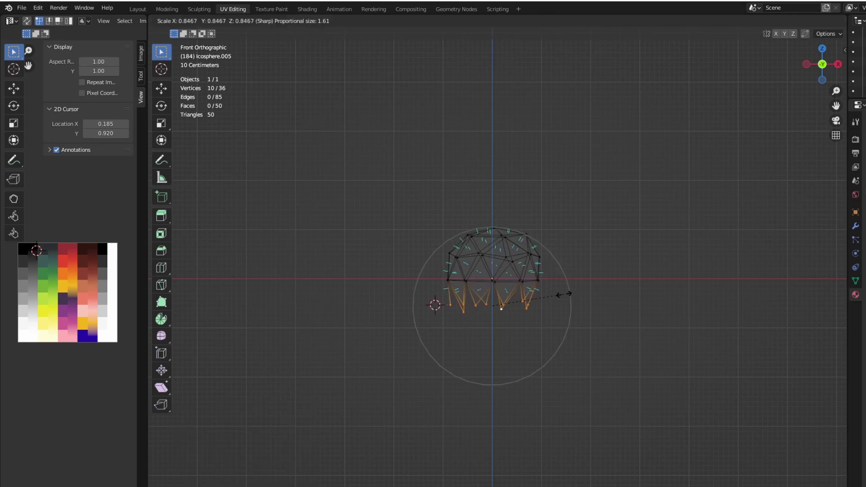
left_click(557, 295)
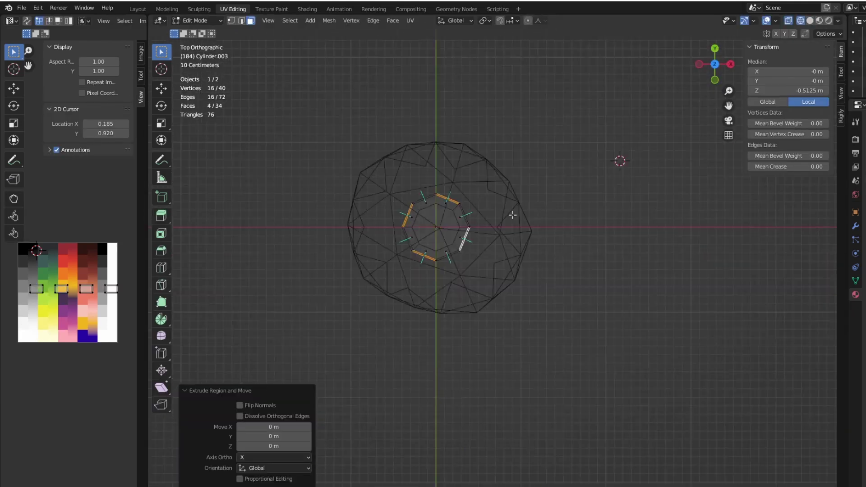
left_click(275, 468)
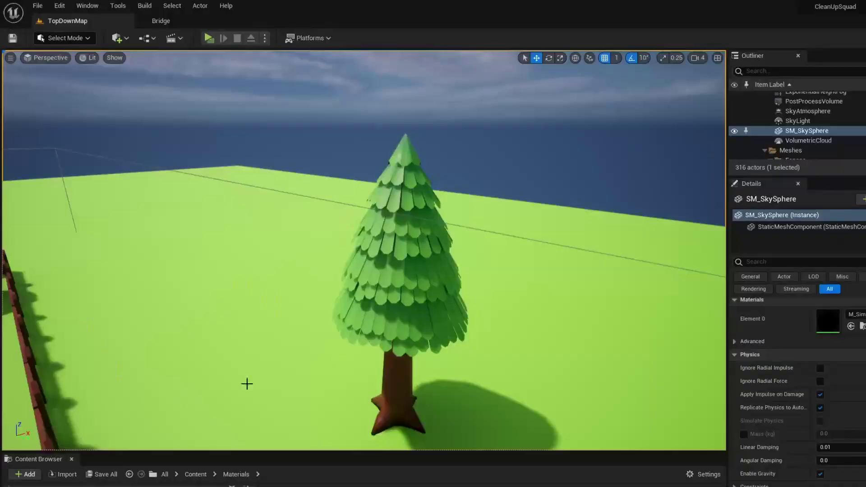
mouse_move(246, 383)
right_mouse_down()
mouse_move(212, 382)
mouse_move(236, 381)
right_mouse_up()
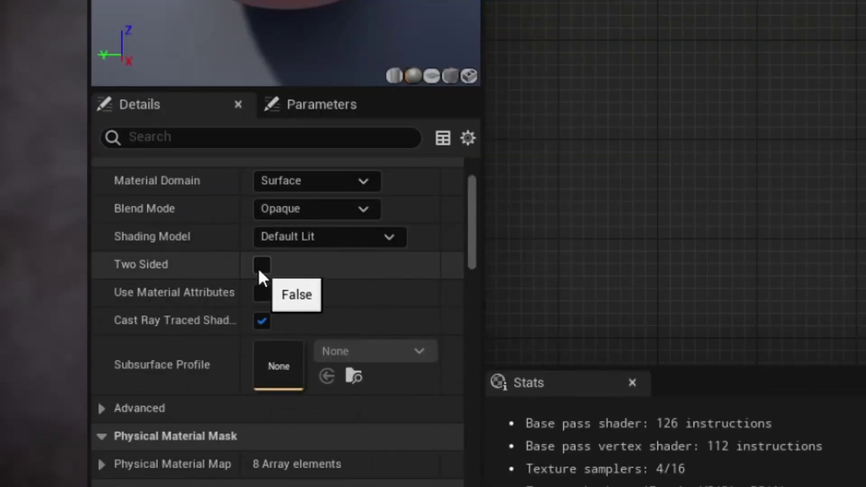
Step: Make M_Plant_DoubleSide two-sided and frame the viewport on pine tree Trees_Tree_003
left_click(83, 354)
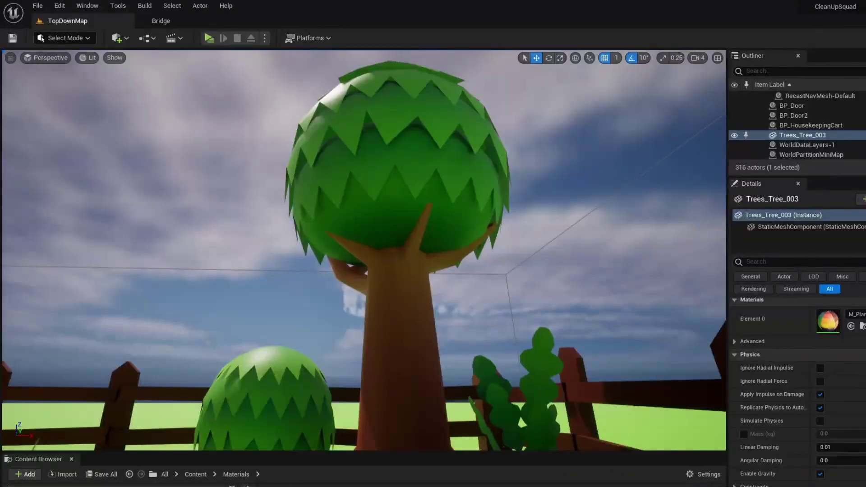
key("w")
key("w")
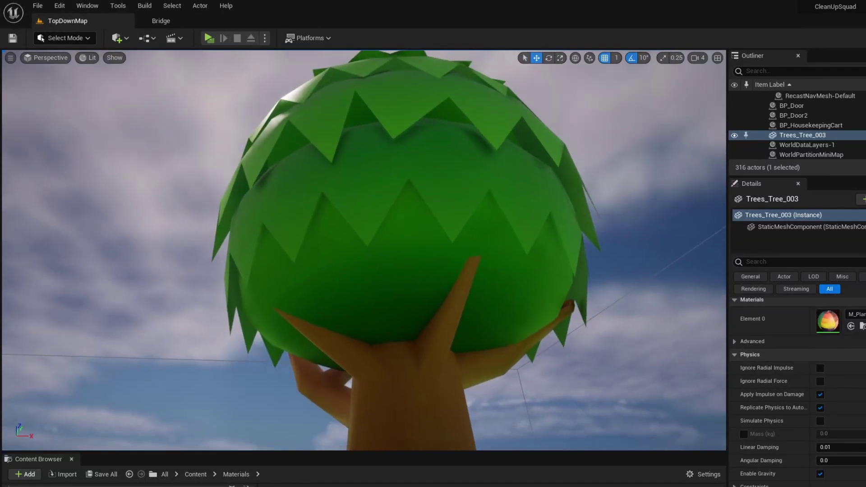
key("w")
key("f")
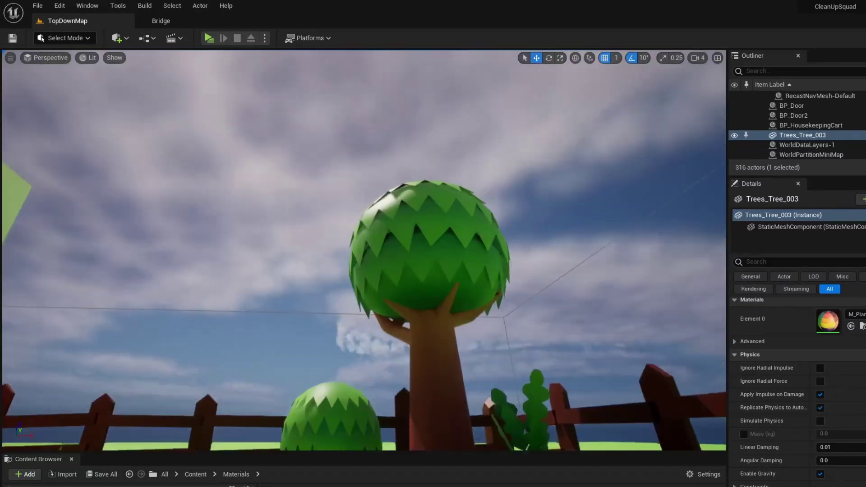
key("f")
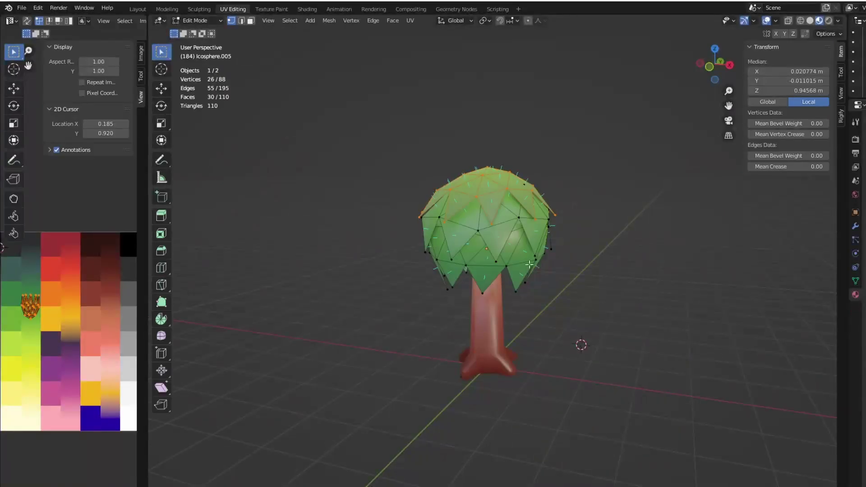
Step: Duplicate the foliage mesh in place with Shift+D and flip the copy's normals
key("shift+d")
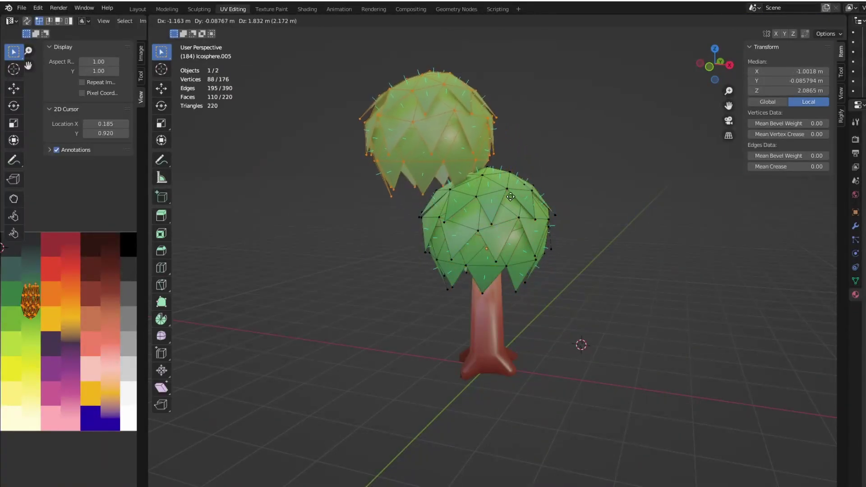
right_click(439, 197)
left_click(329, 20)
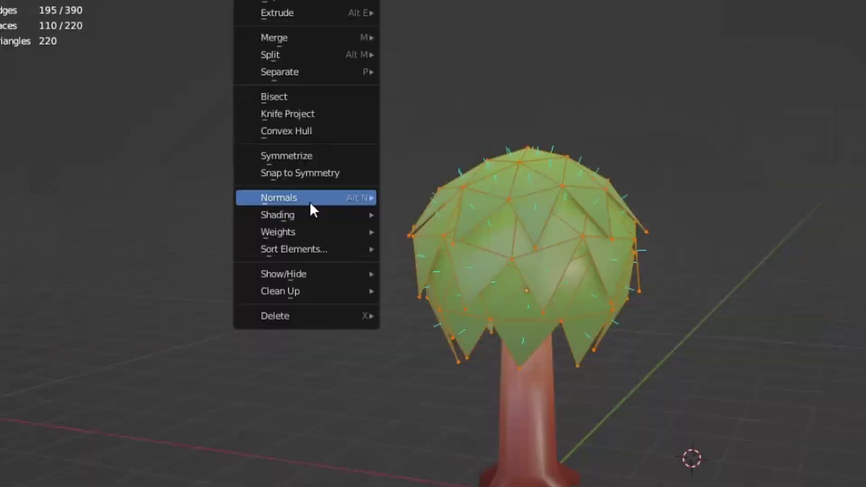
mouse_move(384, 192)
left_click(413, 192)
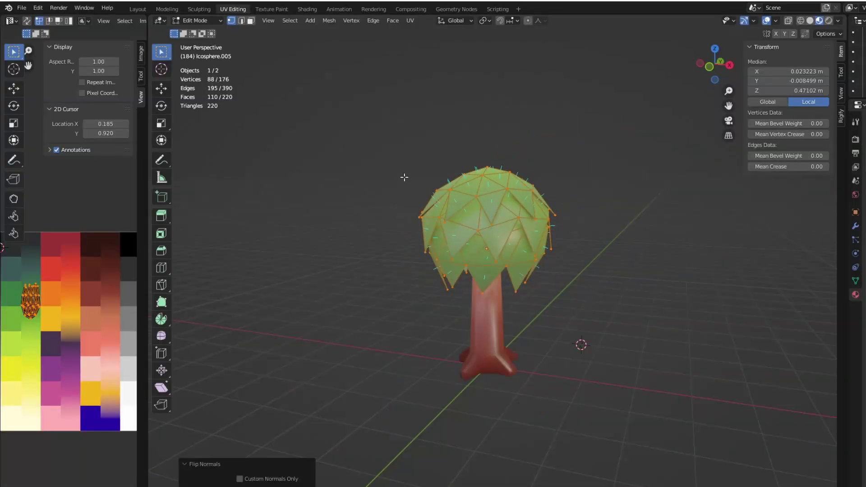
middle_click_drag(404, 177, 433, 178)
scroll(433, 177, "up", 6)
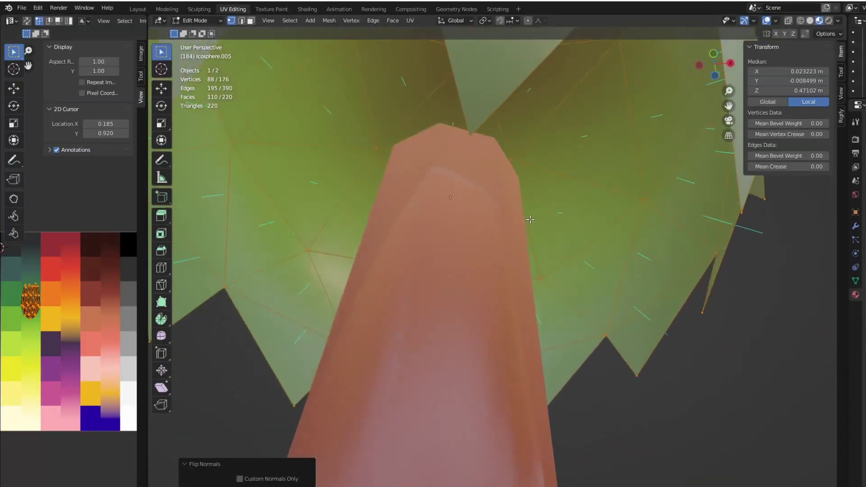
middle_click_drag(530, 219, 609, 217)
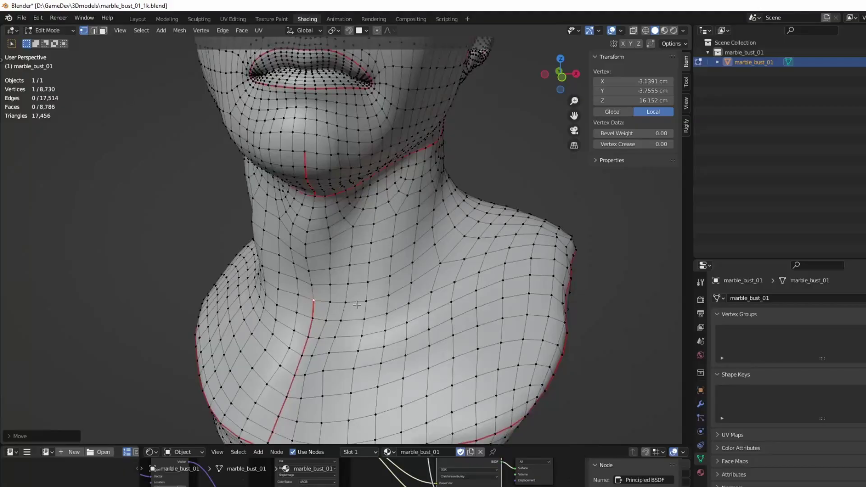
Step: Mark the selected edges and the neck's edge loop as UV seams on the bust
key("u")
left_click(350, 295)
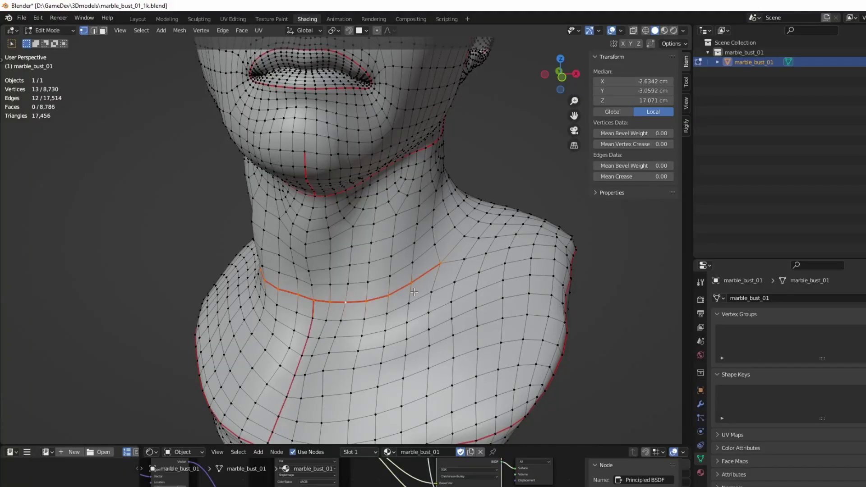
left_click(349, 295)
middle_click_drag(349, 295, 293, 303)
left_click(296, 296, "alt+shift")
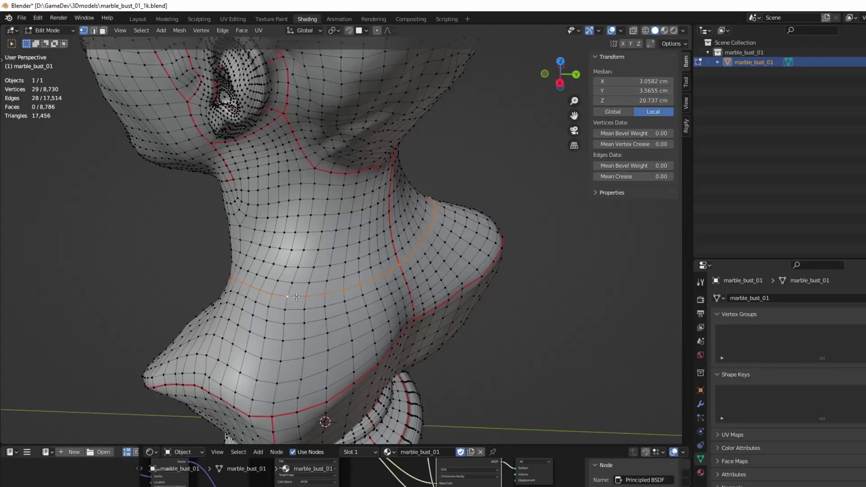
key("u")
left_click(297, 297)
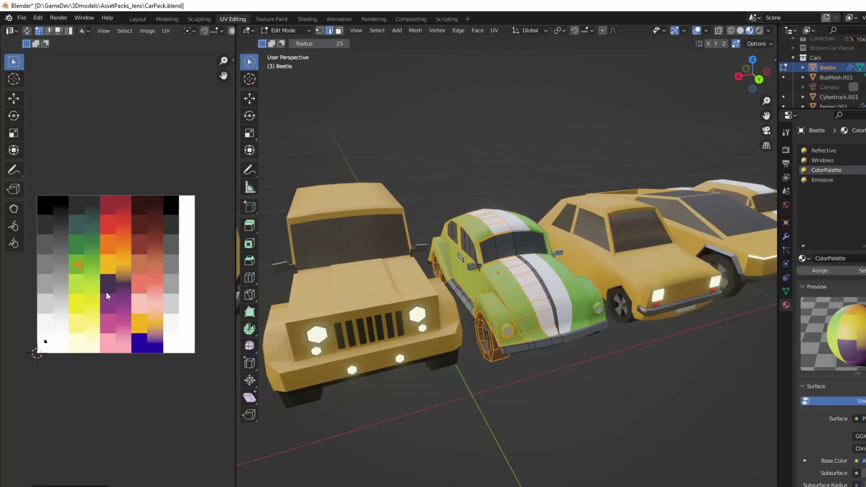
Step: Move the Beetle's stripe UV island onto the dark blue atlas cell
key("g")
left_click(75, 236)
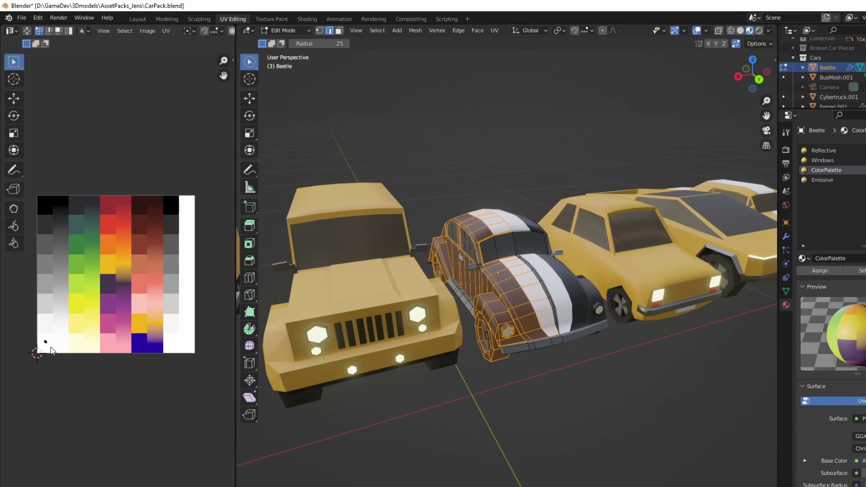
key("g")
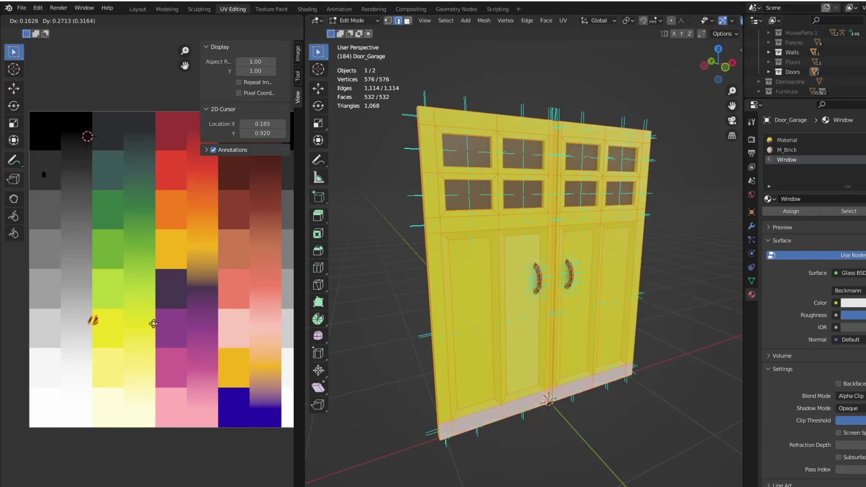
Step: Slide the garage door UVs onto another atlas colour tile and review the plants
left_click_drag(225, 264, 225, 251)
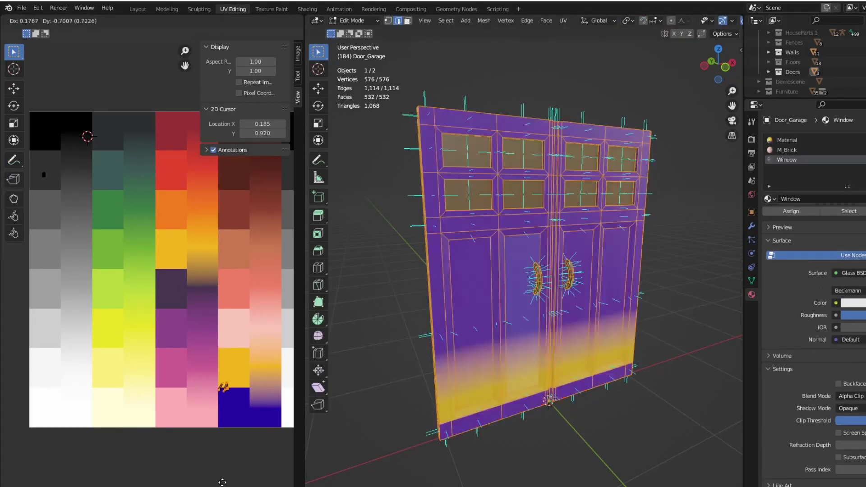
left_click_drag(223, 482, 225, 474)
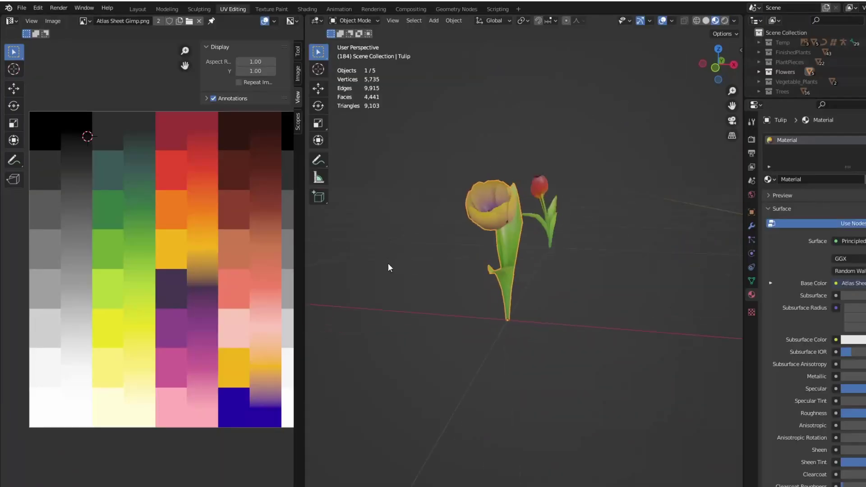
middle_click_drag(389, 266, 397, 300)
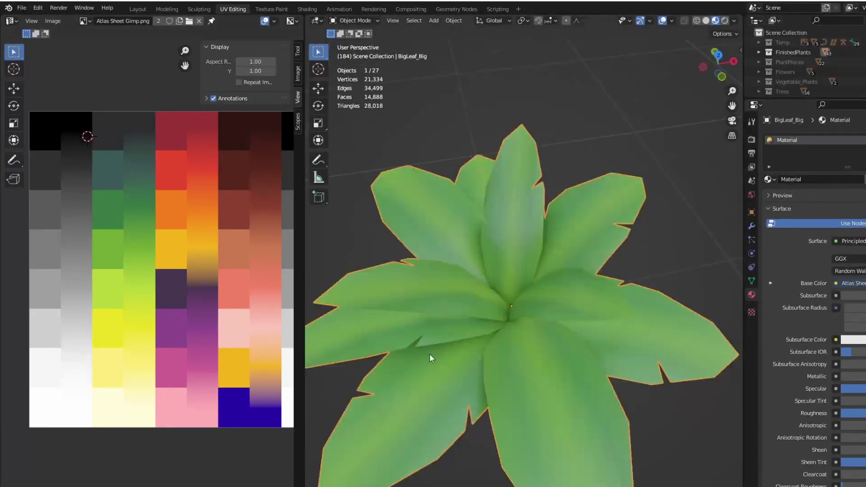
mouse_move(466, 352)
middle_mouse_down()
mouse_move(490, 356)
mouse_move(454, 349)
mouse_move(458, 343)
middle_mouse_up()
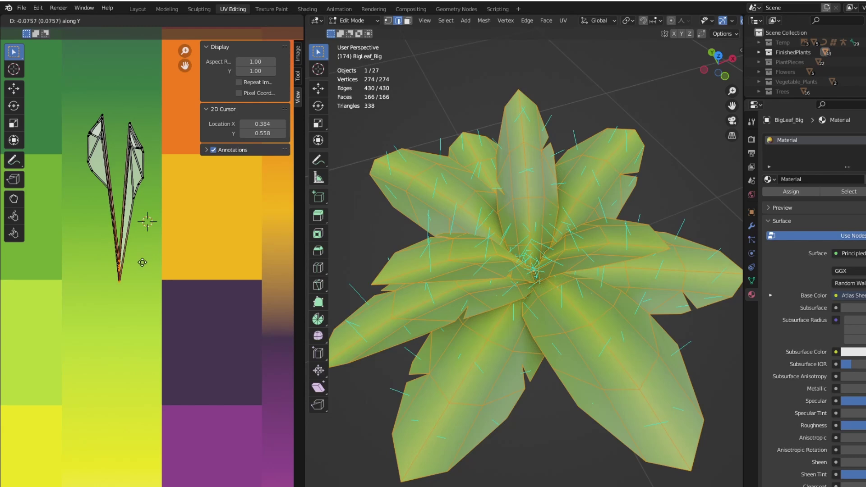
key("Tab")
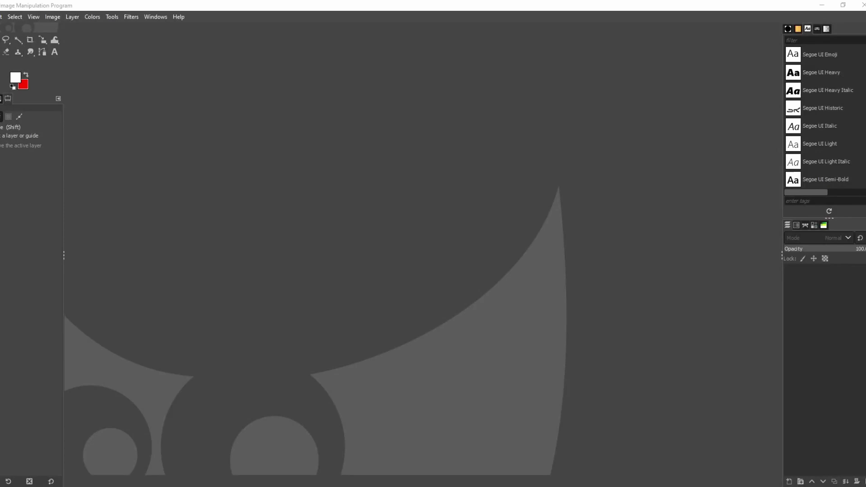
Step: Create a new 1080×1080 image and render a checkerboard pattern on it
key("alt+f")
key("Return")
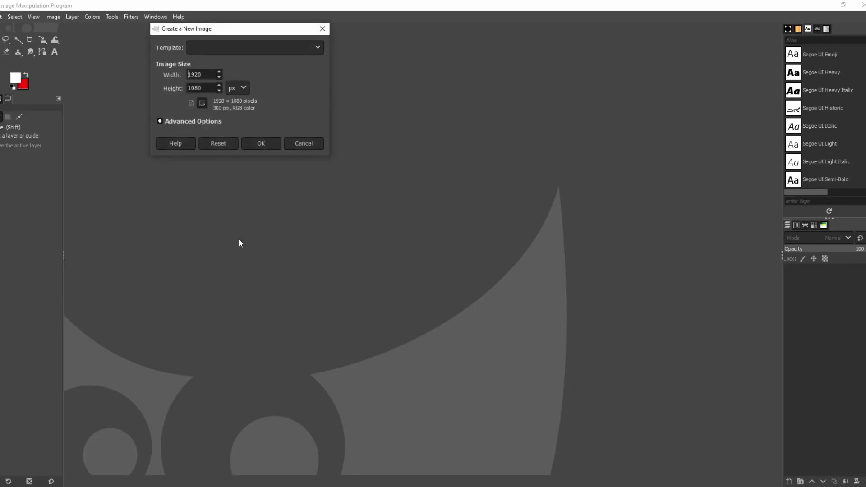
type("1080")
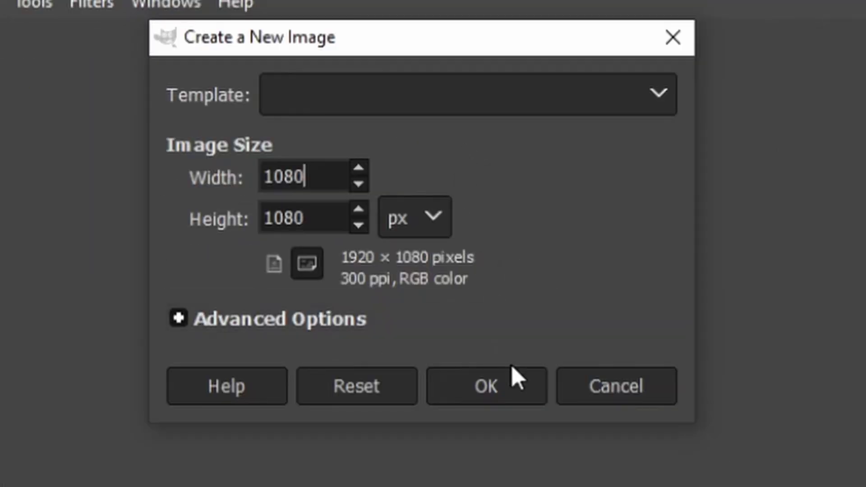
left_click(521, 393)
left_click(92, 3)
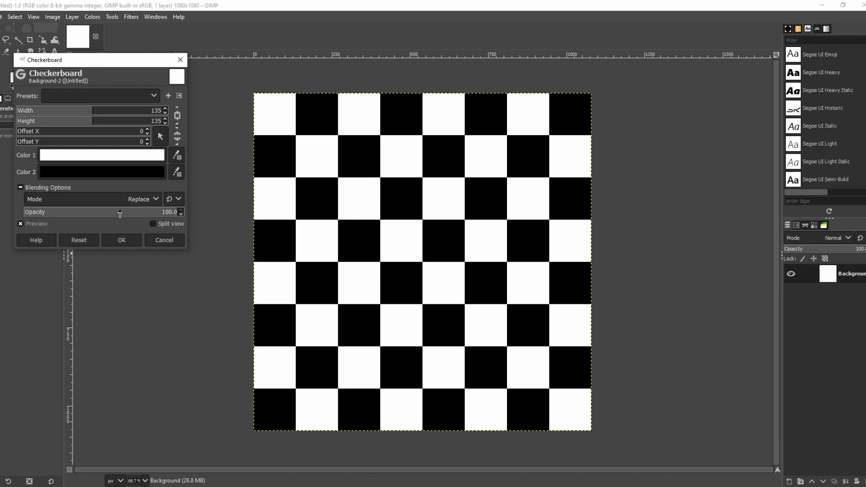
left_click(121, 240)
Step: Bucket-fill the first-column squares with red, orange, yellow, green, blue, magenta and cyan
key("shift+b")
left_click(267, 116)
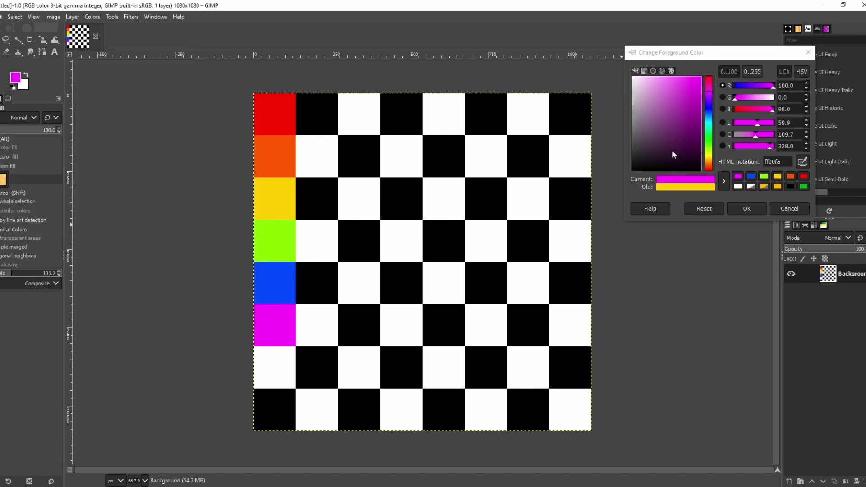
left_click(709, 121)
left_click(275, 368)
left_click(711, 123)
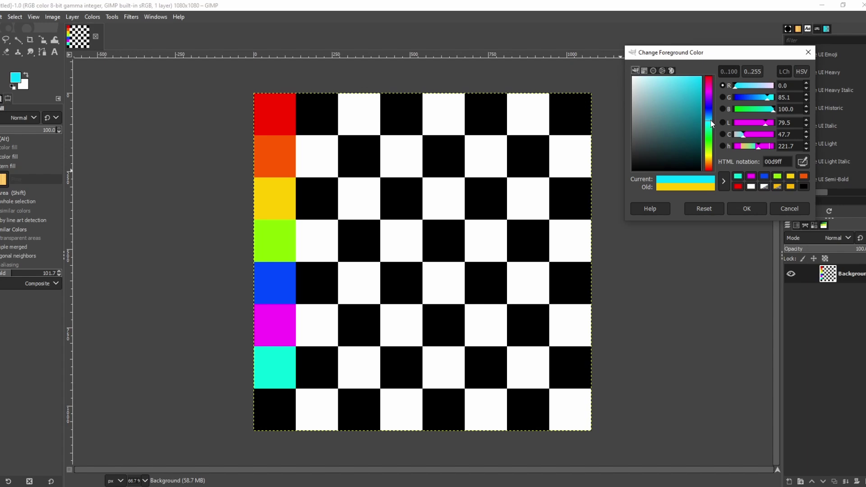
left_click_drag(712, 123, 713, 129)
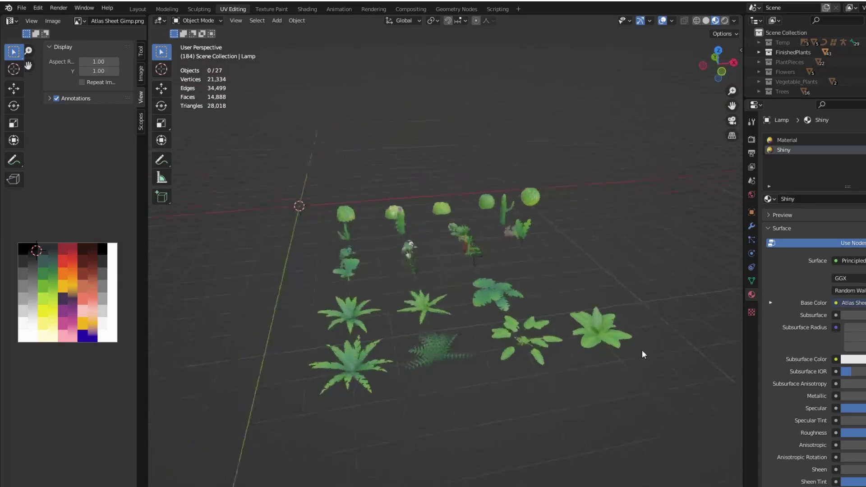
middle_click_drag(643, 350, 203, 354)
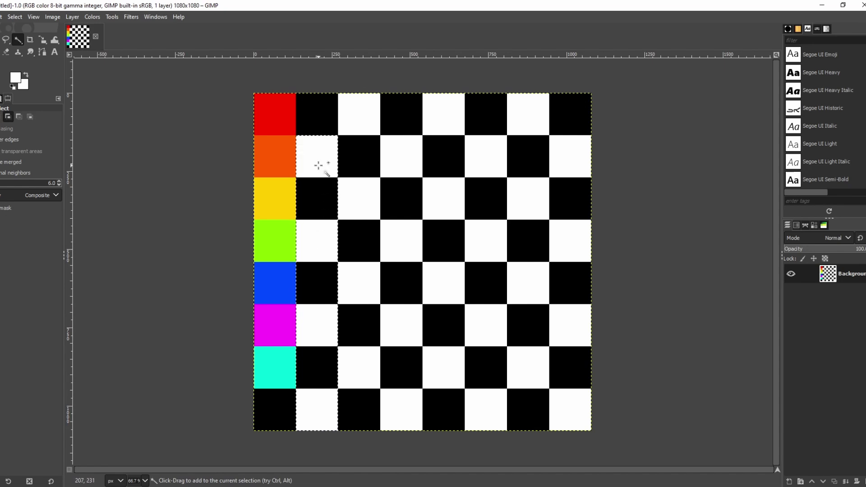
Step: Draw a gradient down the second column with a red start endpoint
key("g")
left_click_drag(315, 113, 320, 408)
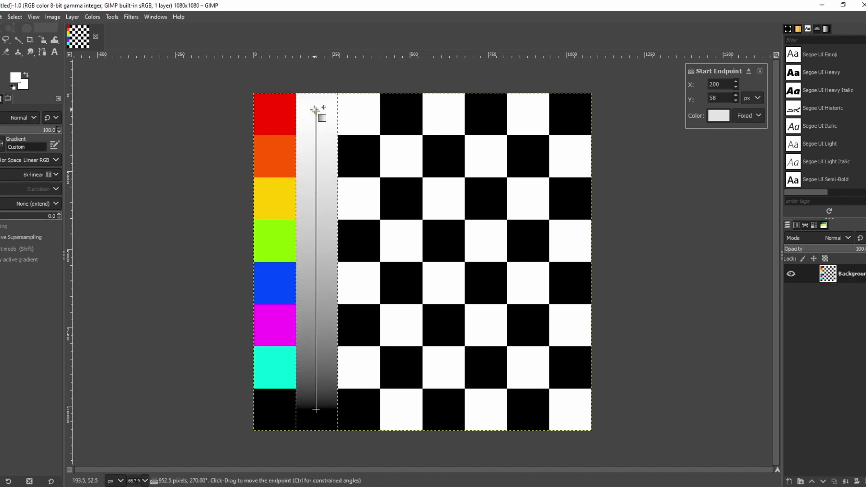
left_click(728, 119)
left_click(784, 182)
left_click(752, 210)
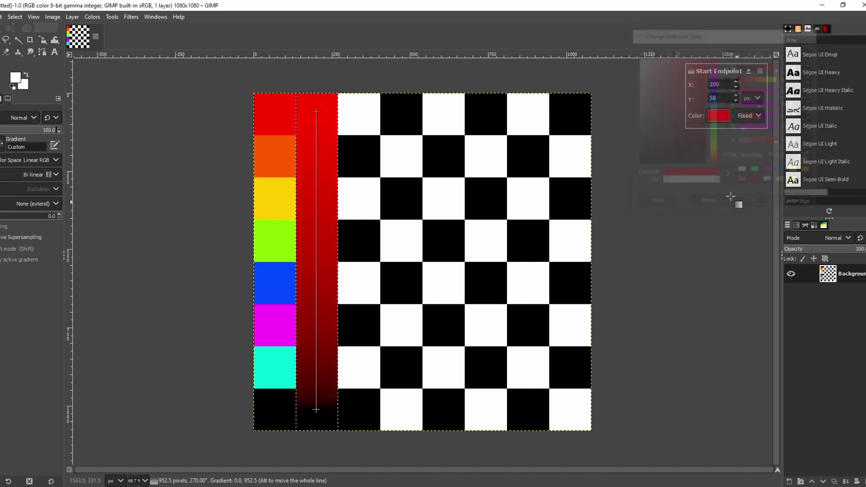
Step: Add gradient stops for orange, yellow, green, blue, magenta and purple down the column
double_click(316, 155)
left_click(728, 183)
double_click(316, 199)
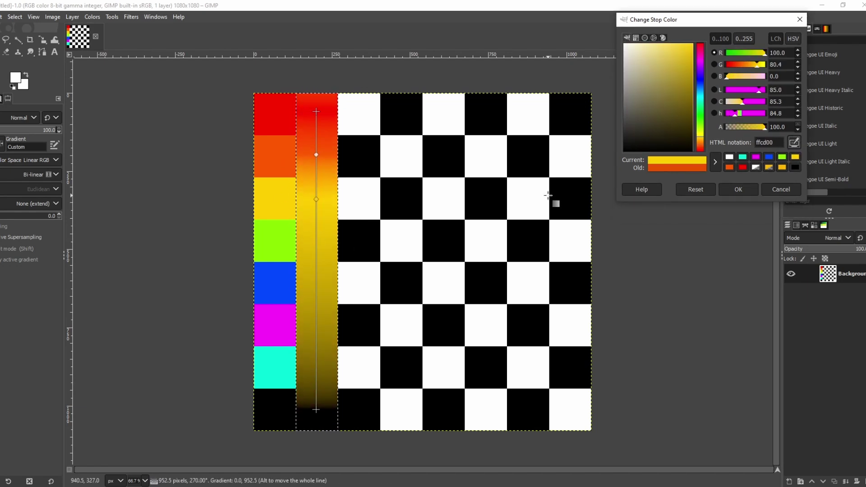
double_click(317, 240)
left_click(788, 172)
double_click(316, 282)
left_click(775, 173)
double_click(317, 322)
left_click(761, 173)
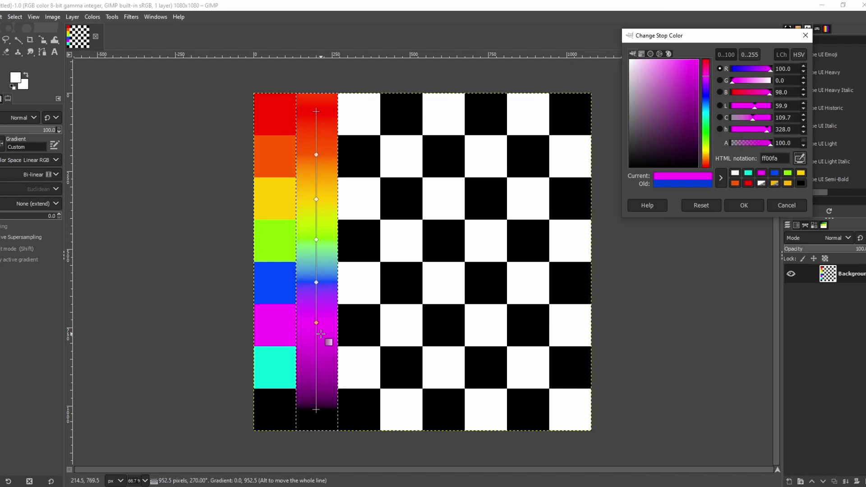
double_click(316, 368)
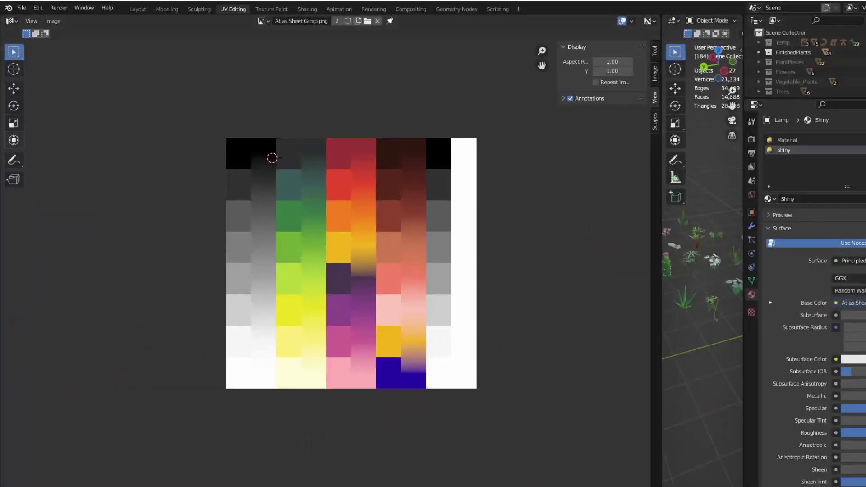
Step: Pan the atlas image and orbit around the toilet to check its white bowl, white tank and red seat
middle_click_drag(203, 210, 222, 204)
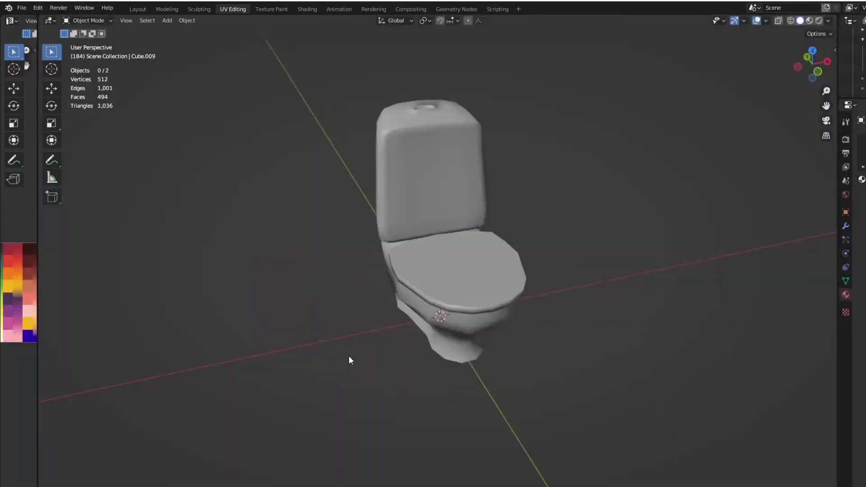
mouse_move(350, 360)
middle_mouse_down()
mouse_move(457, 349)
mouse_move(435, 362)
middle_mouse_up()
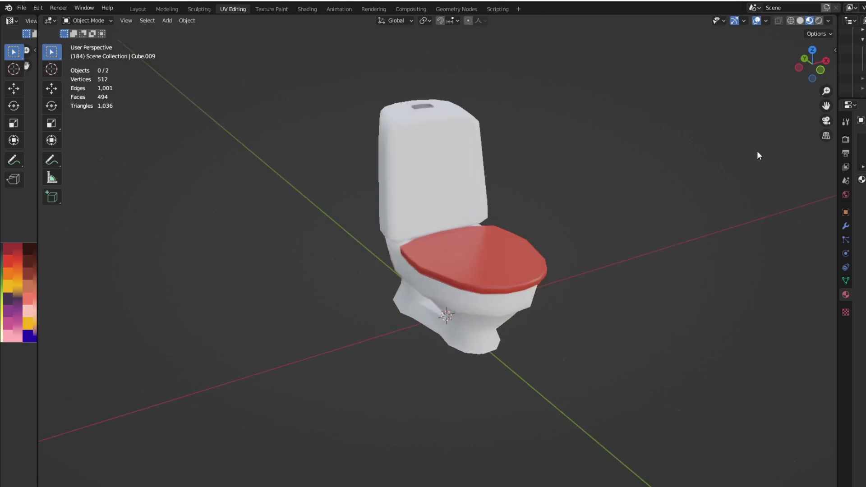
mouse_move(758, 151)
middle_mouse_down()
mouse_move(72, 143)
mouse_move(88, 173)
mouse_move(766, 168)
mouse_move(720, 158)
middle_mouse_up()
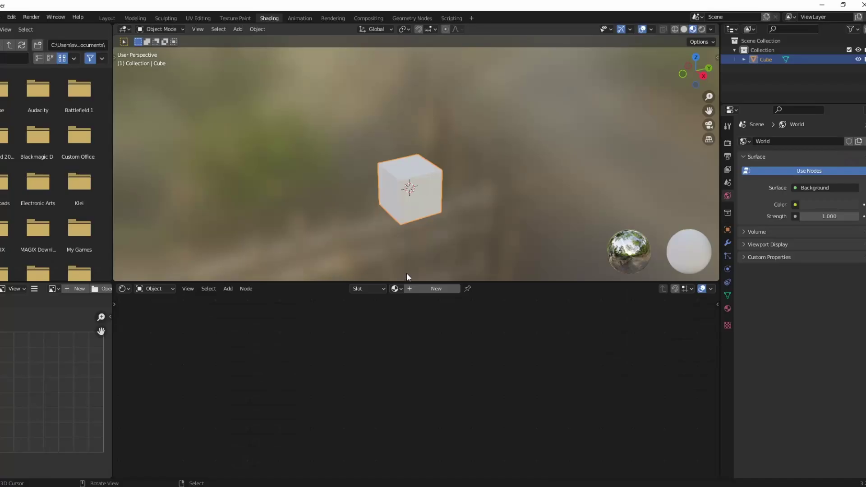
Step: Feed the cube's Base Color from an Image Texture node loaded with Atlas Sheet Gimp.png
left_click(411, 289)
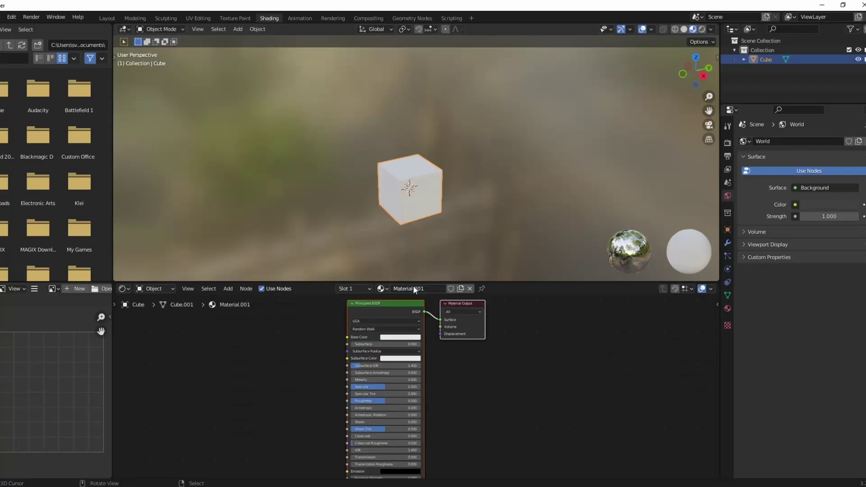
left_click_drag(347, 337, 317, 337)
type("image")
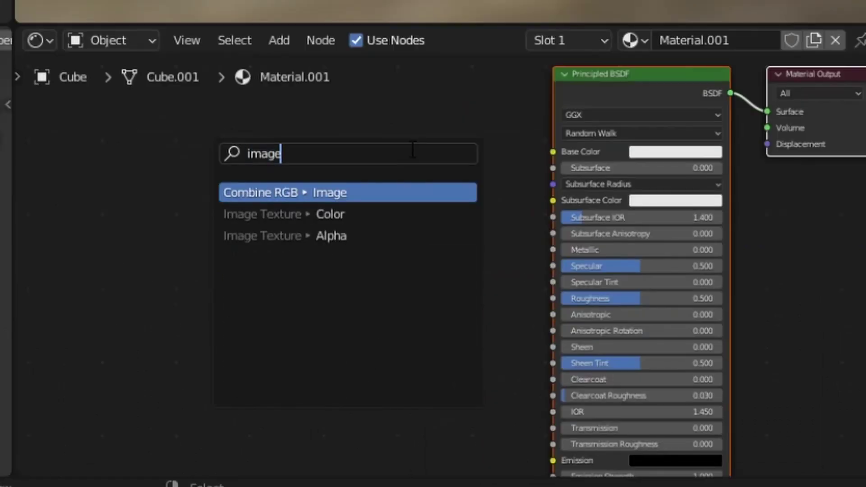
key("Down")
key("Return")
left_click(435, 192)
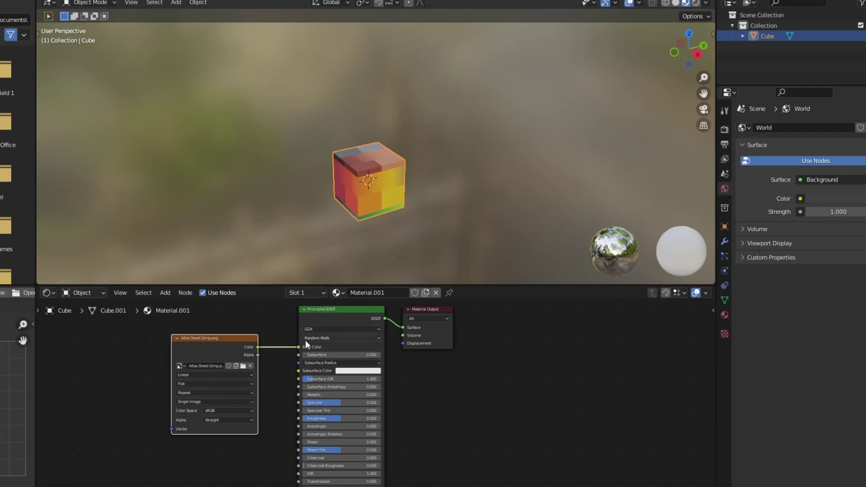
mouse_move(310, 211)
middle_mouse_down()
mouse_move(389, 200)
mouse_move(519, 199)
mouse_move(302, 188)
mouse_move(267, 116)
mouse_move(267, 208)
mouse_move(310, 206)
mouse_move(313, 246)
mouse_move(313, 207)
mouse_move(314, 221)
middle_mouse_up()
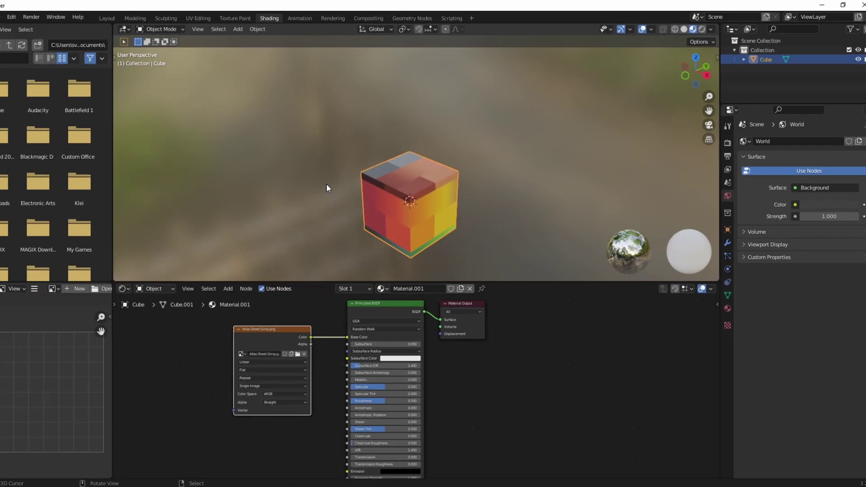
Step: In UV Editing, scale the cube's UVs down and move them onto the red swatch
left_click(195, 18)
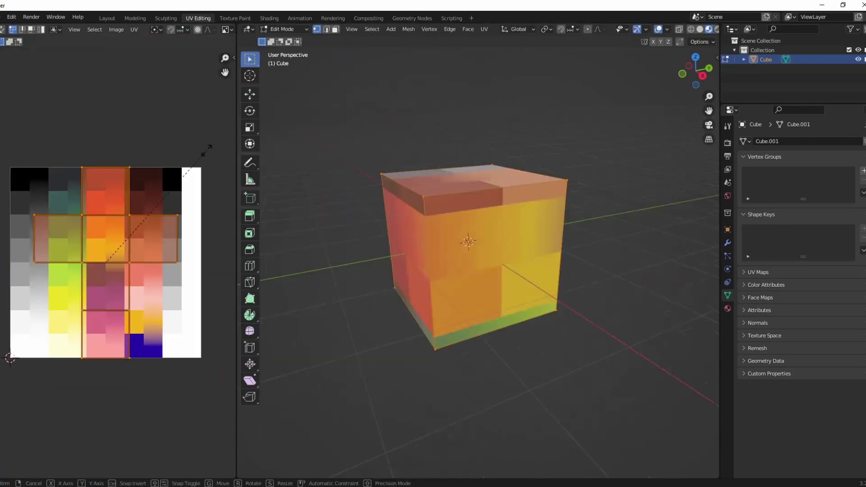
key("s")
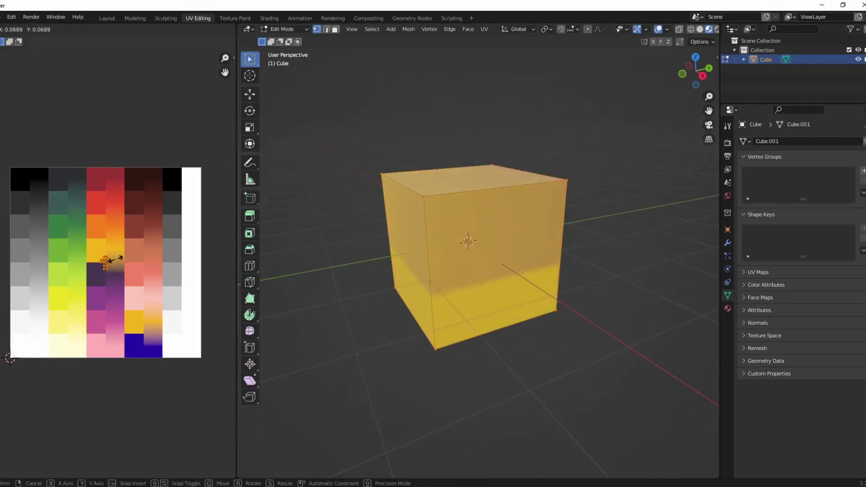
left_click(115, 260)
key("g")
left_click(189, 243)
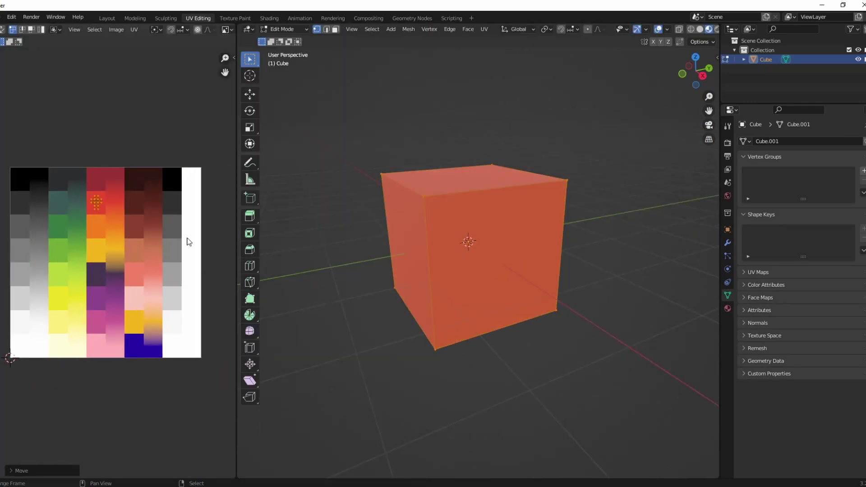
middle_click_drag(343, 257, 427, 263)
scroll(505, 270, "down", 6)
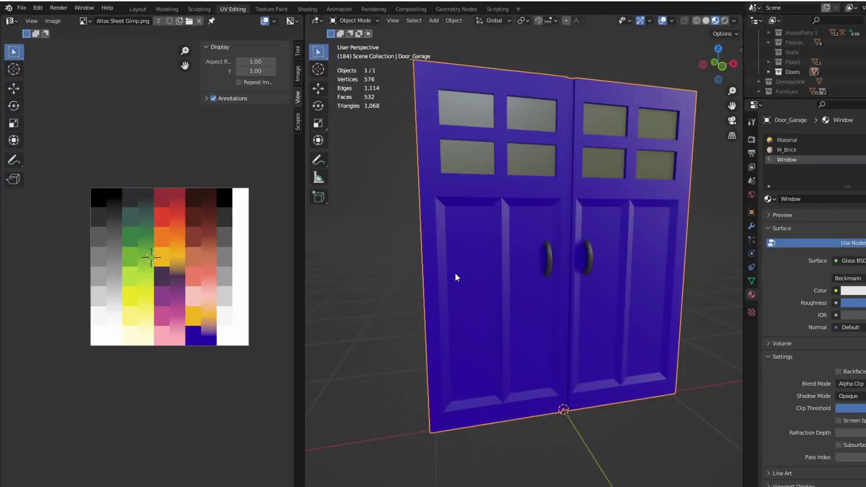
Step: Select the garage door's panels and move their UVs onto the yellow swatch
key("Tab")
middle_click_drag(456, 273, 535, 306)
left_click(535, 306, "shift")
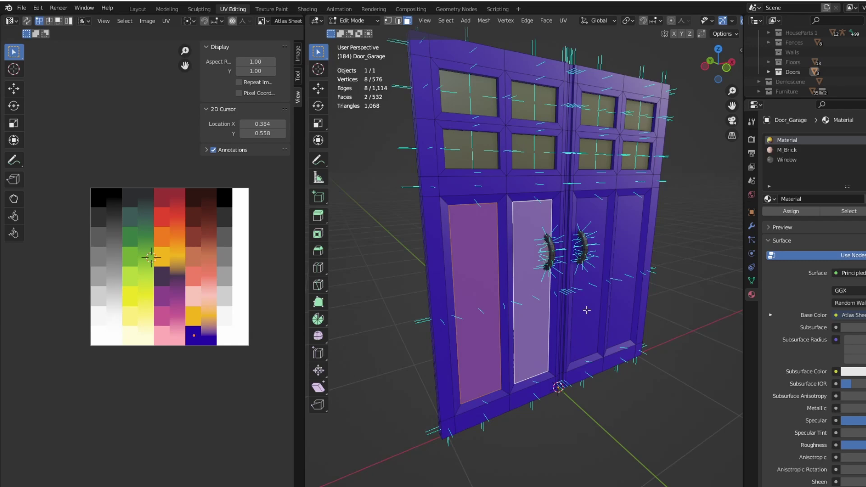
left_click(582, 306, "shift")
left_click(625, 270, "shift")
key("g")
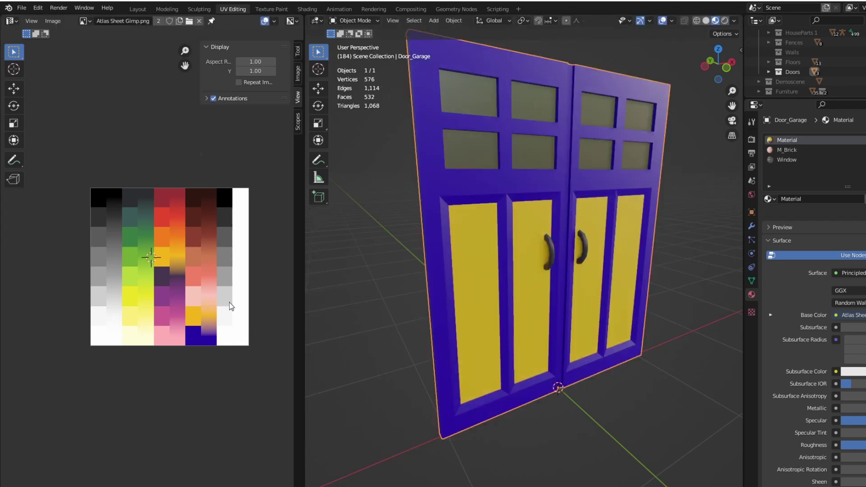
scroll(489, 313, "down", 3)
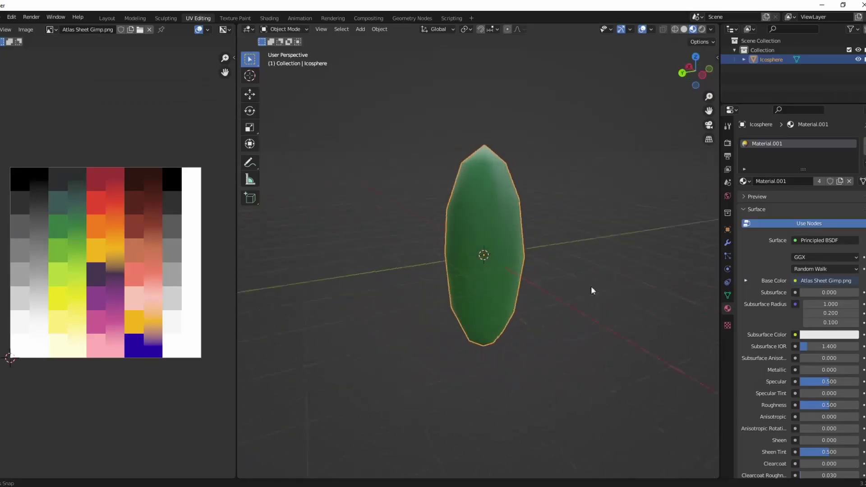
Step: Project the icosphere's UVs from the front view and place the island on a gradient column
middle_click_drag(592, 286, 456, 273)
key("KP_1")
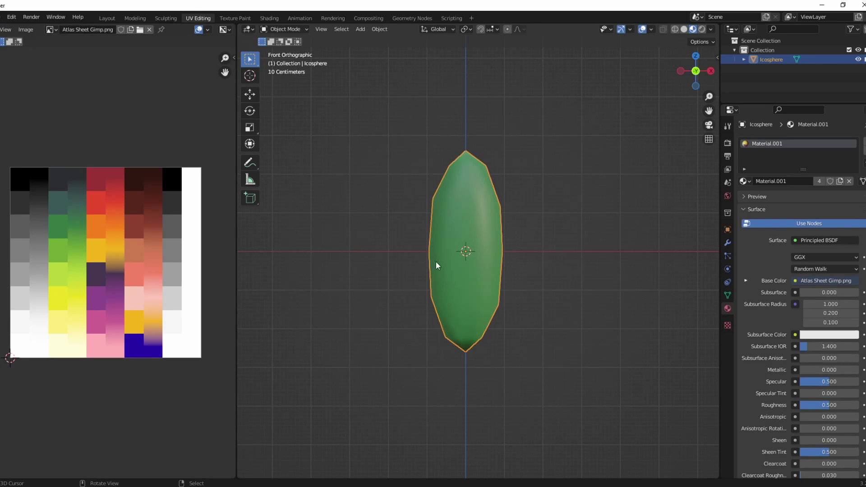
key("Tab")
key("u")
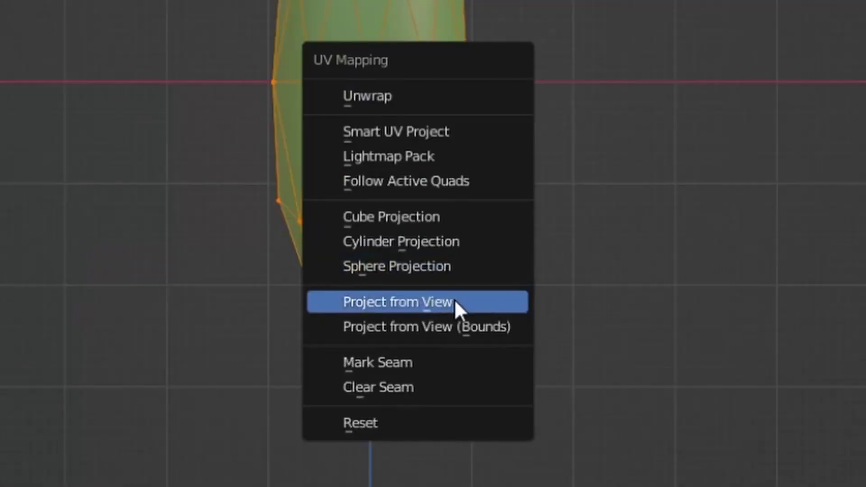
left_click(498, 334)
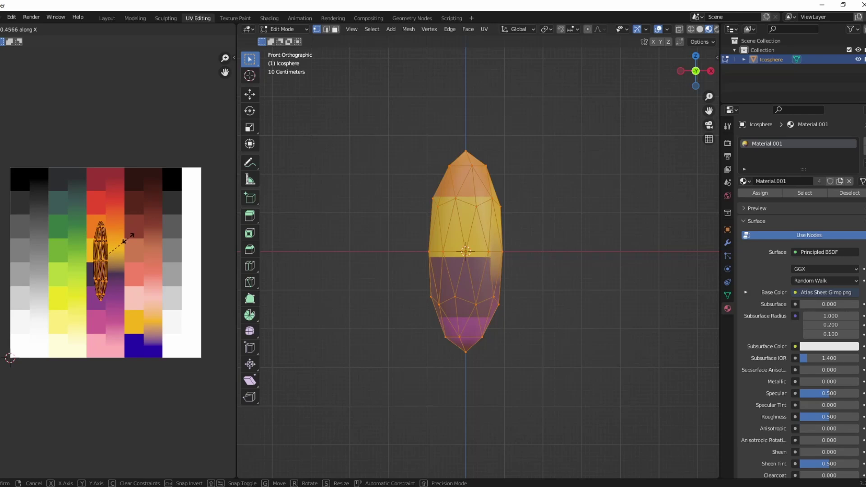
key("g")
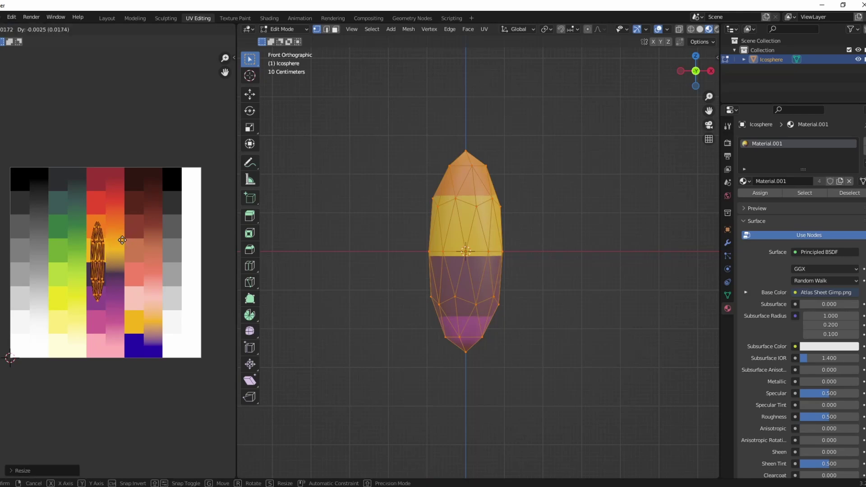
left_click(100, 235)
key("Tab")
middle_click_drag(380, 259, 223, 265)
left_click(384, 328)
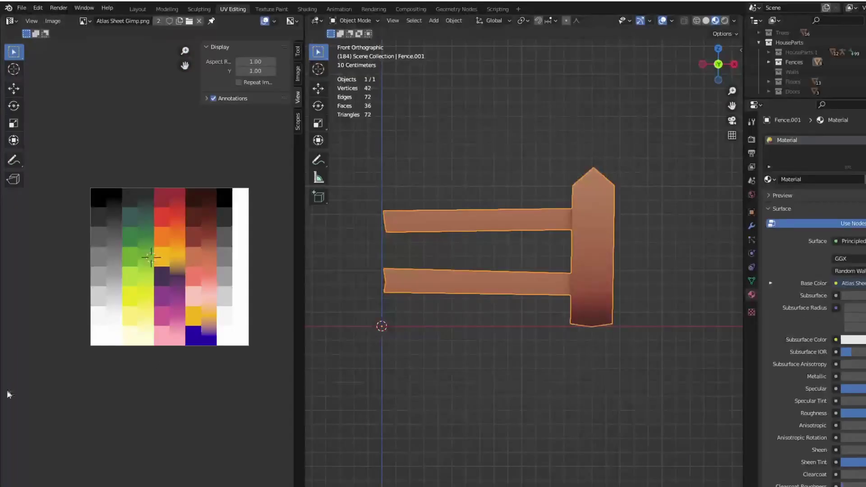
Step: View the fence from the front and enter Edit Mode with all of it selected
middle_click_drag(417, 376, 410, 375)
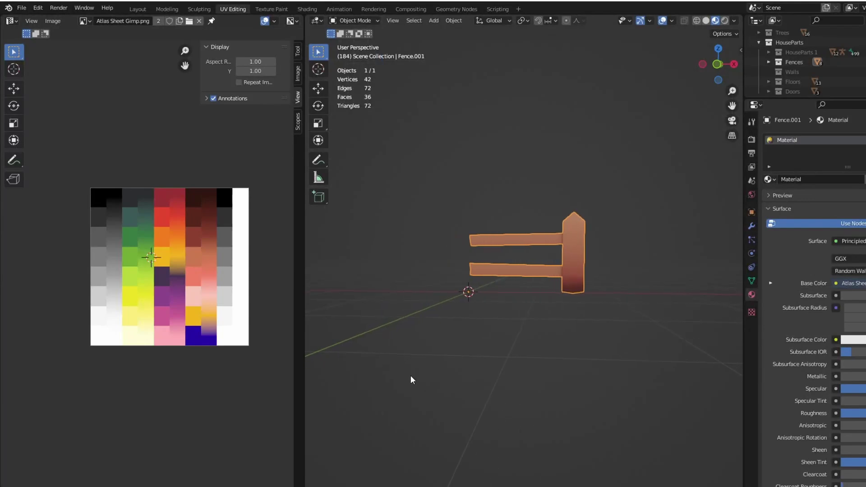
key("KP_1")
key("Tab")
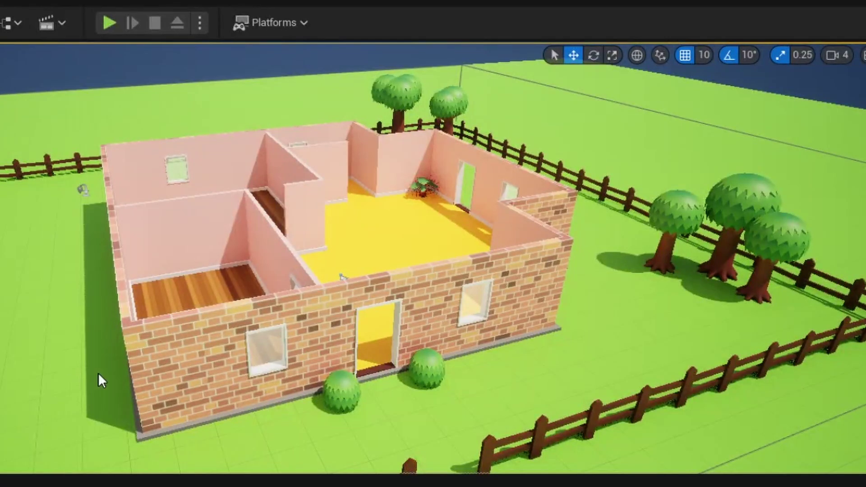
right_click_drag(83, 338, 83, 338)
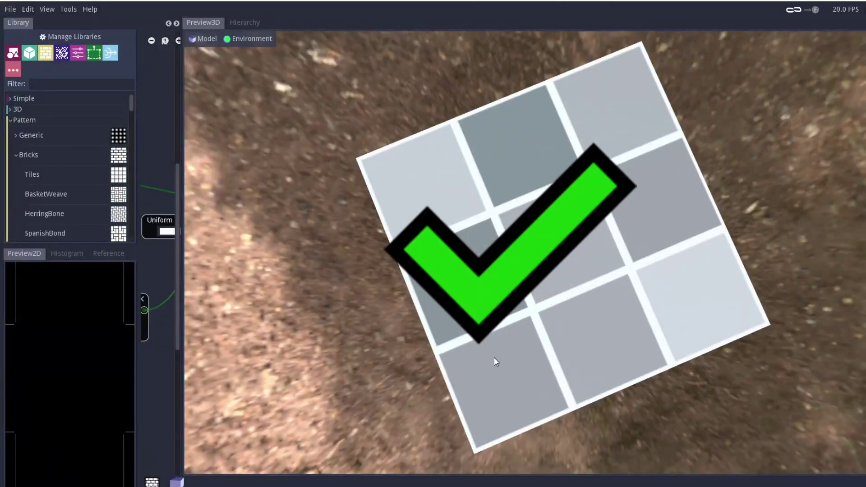
left_click_drag(494, 358, 494, 358)
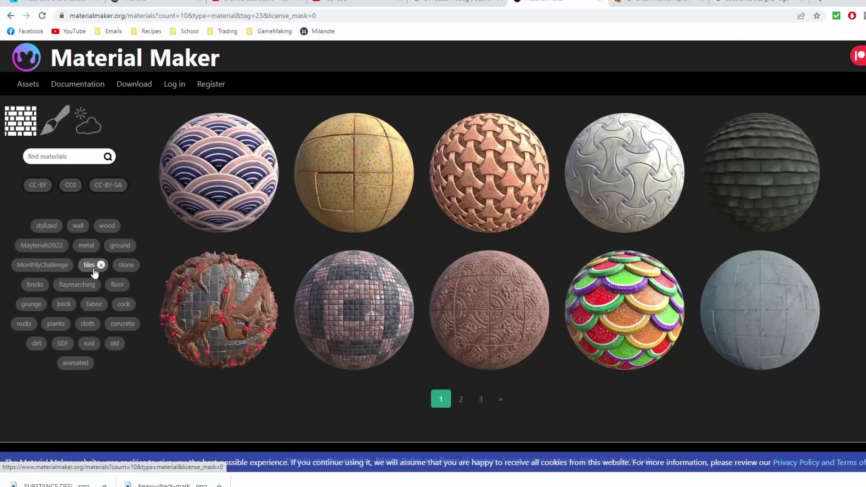
Step: Filter the materialmaker.org library by the stone tag, then by the ground tag
left_click(125, 269)
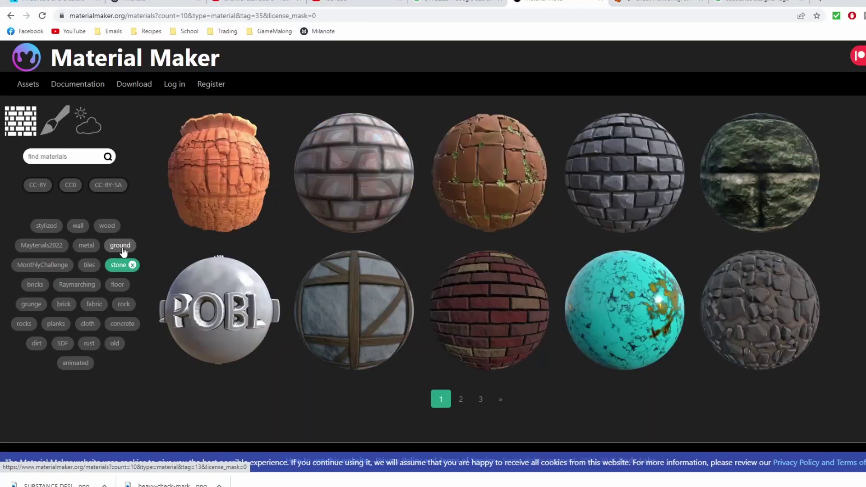
left_click(121, 246)
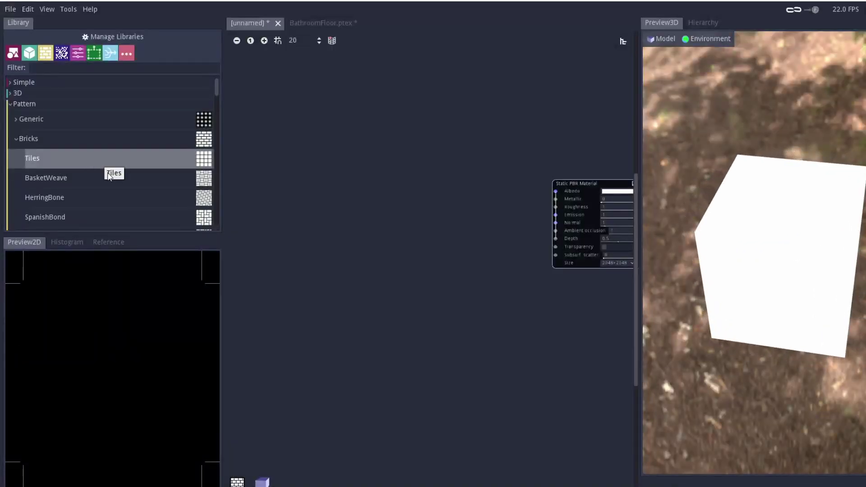
Step: Add a Bricks pattern node and a Tones step node with Value 0.08, then select the Colorize node
left_click_drag(60, 145, 200, 155)
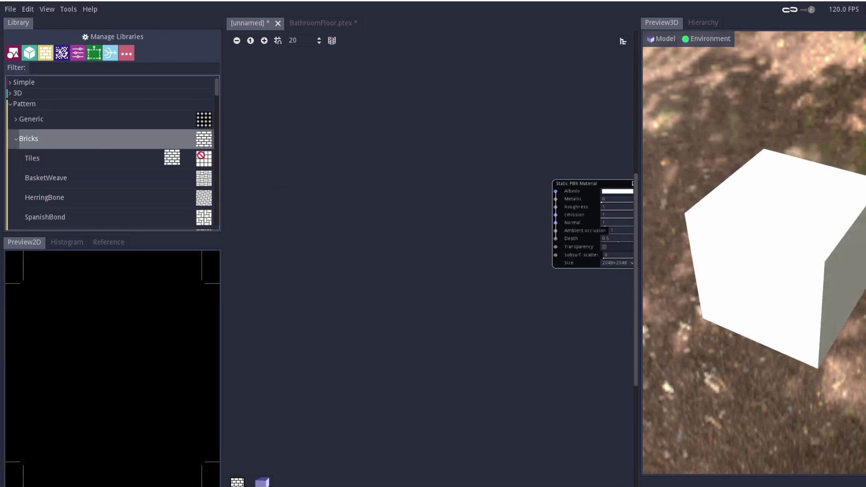
left_click_drag(299, 217, 238, 209)
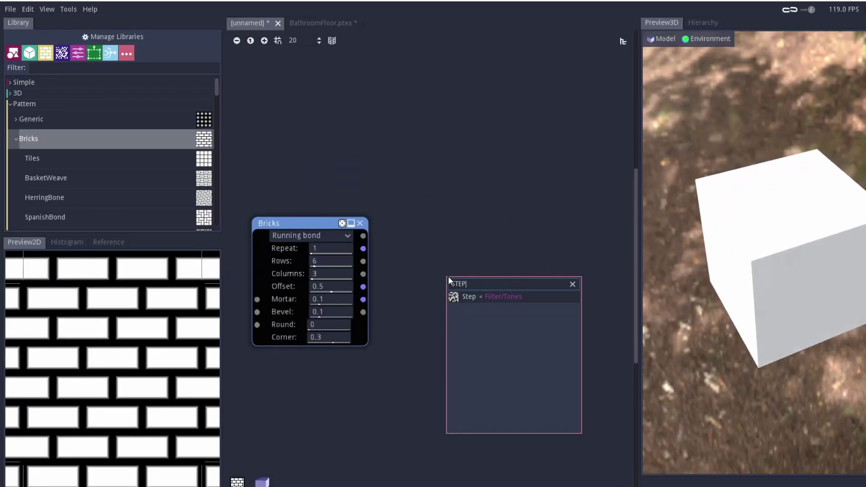
key("Return")
left_click_drag(514, 277, 507, 288)
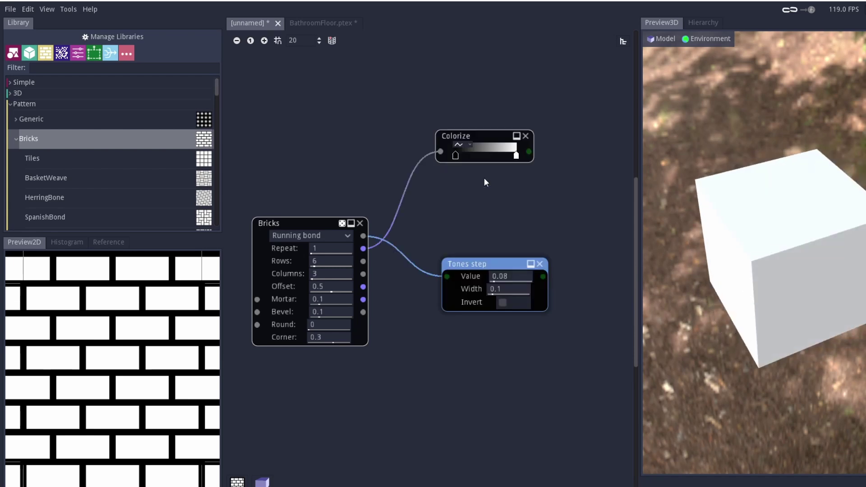
left_click(500, 153)
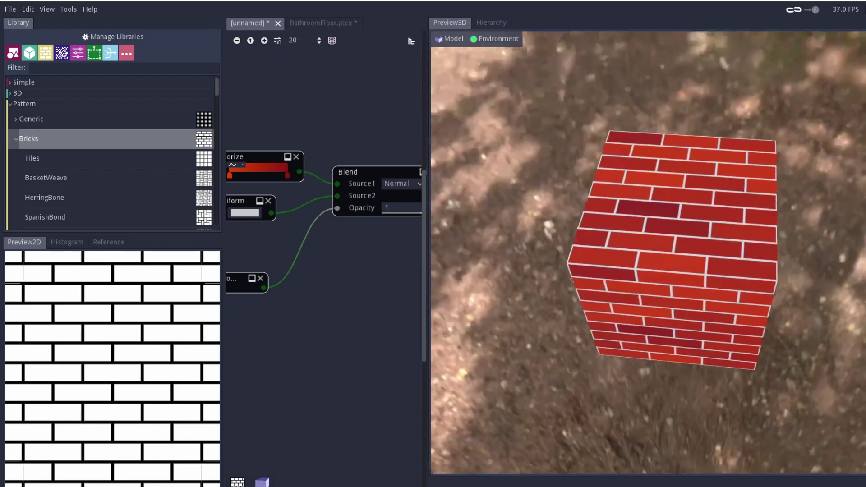
left_click_drag(655, 189, 584, 248)
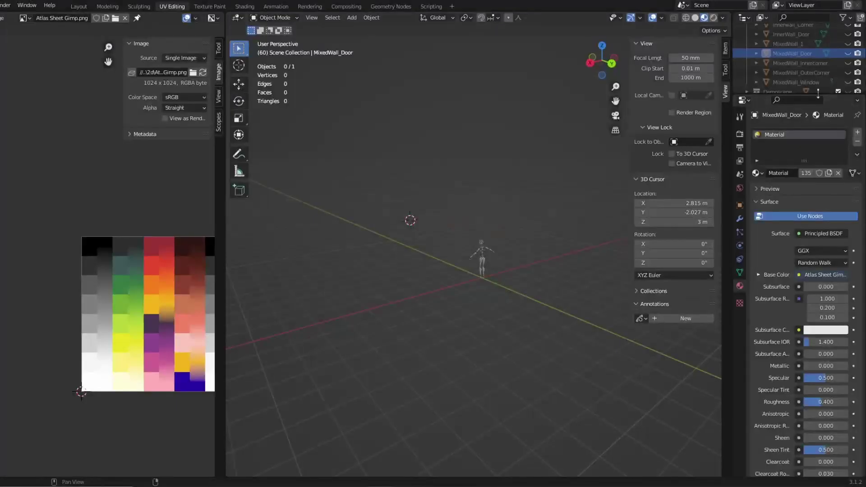
Step: Show and frame MixedWall_Door, then select its connected faces and unwrap them
left_click(849, 54)
key("KP_Decimal")
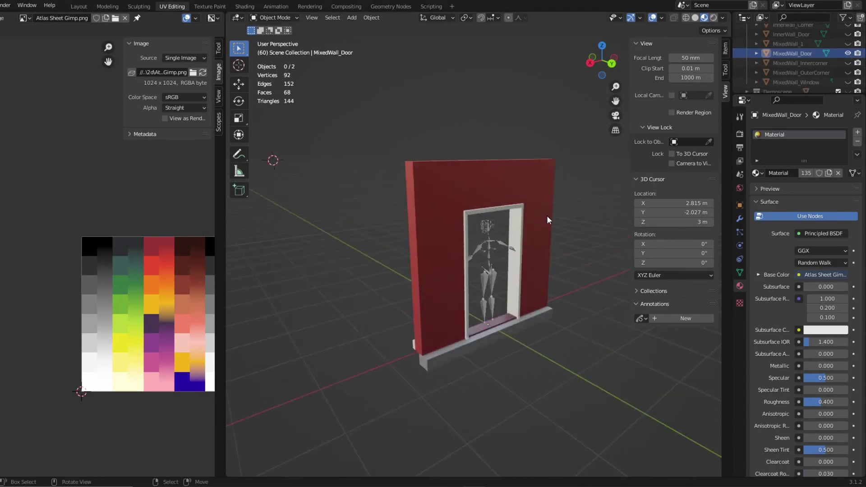
key("Tab")
key("alt+a")
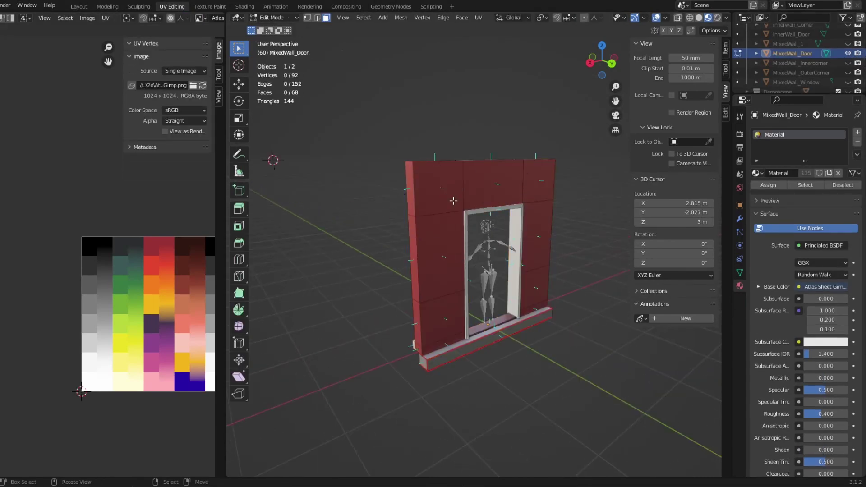
key("l")
key("u")
left_click(453, 201)
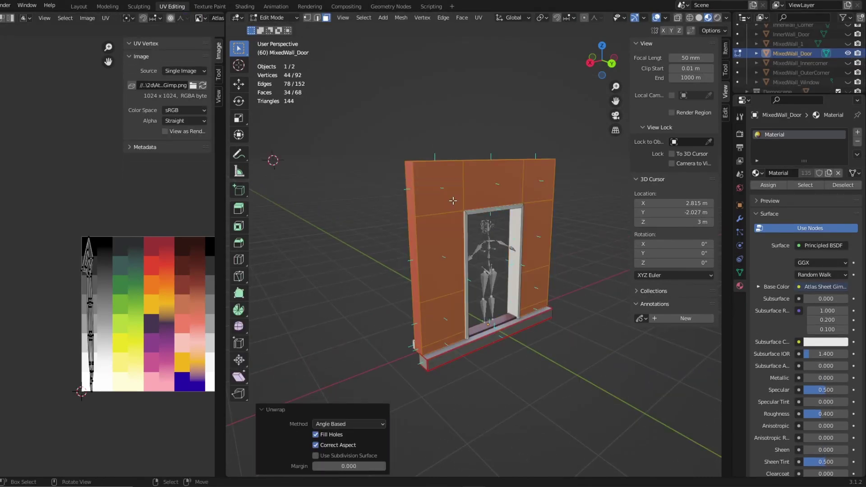
Step: Select the wall's front faces and project them from the front view with Bounds
middle_click_drag(459, 190, 457, 214)
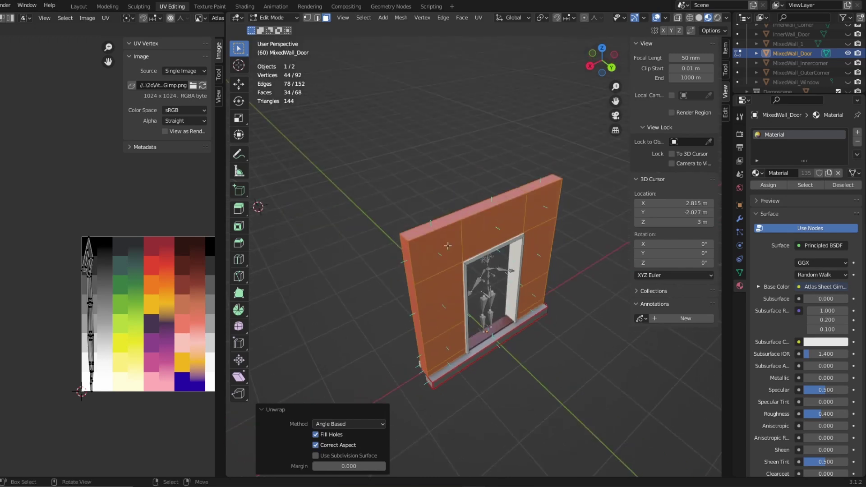
left_click(436, 250)
left_click(544, 208, "ctrl")
left_click(446, 303, "ctrl")
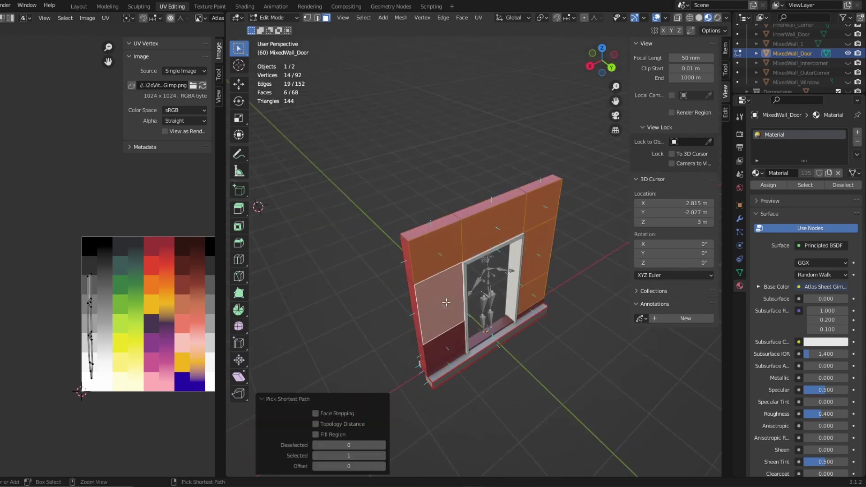
left_click(448, 360, "ctrl")
left_click(508, 310, "shift")
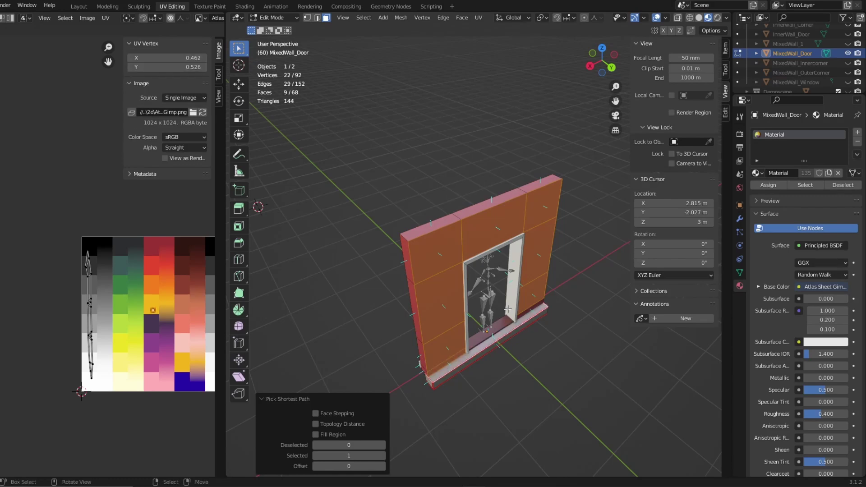
key("KP_1")
left_click(492, 301, "ctrl")
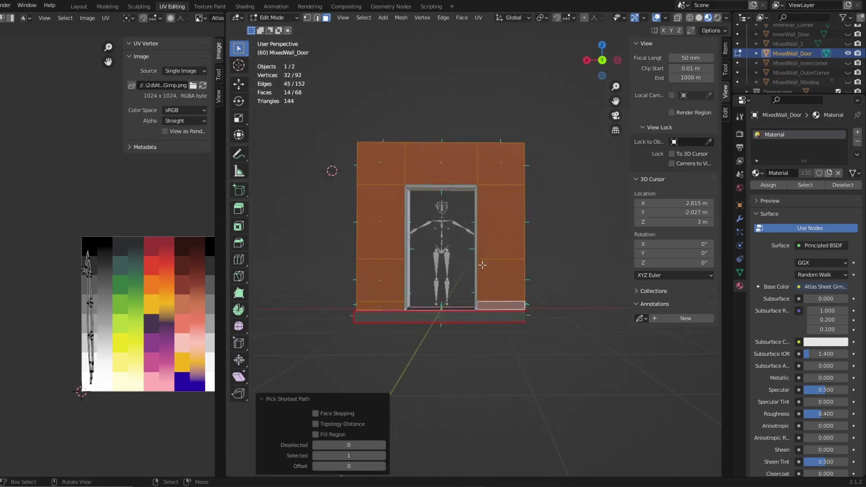
key("u")
left_click(571, 203)
key("u")
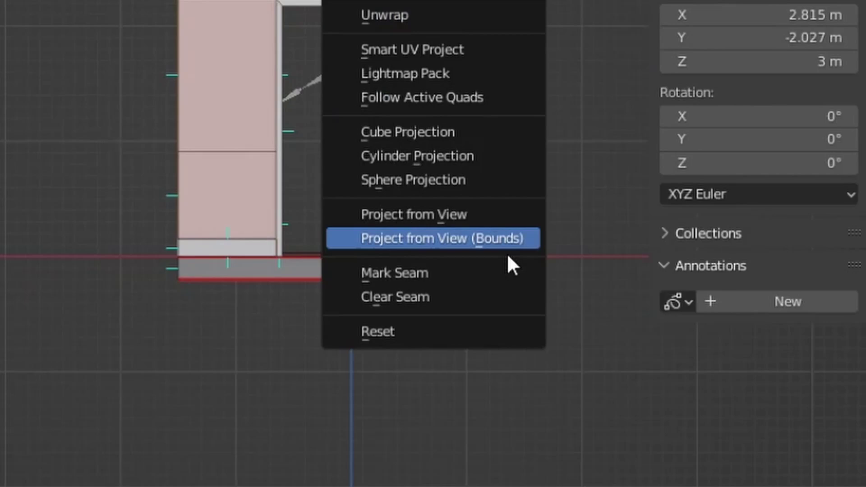
left_click(507, 254)
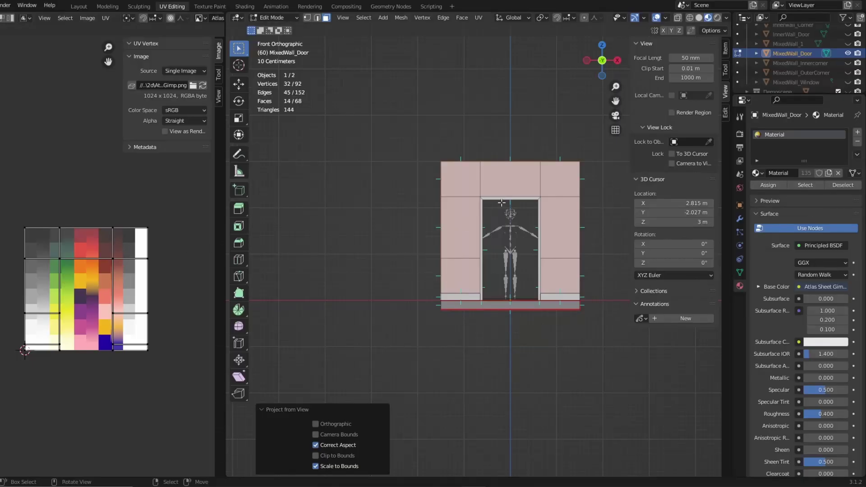
middle_click_drag(502, 203, 497, 136)
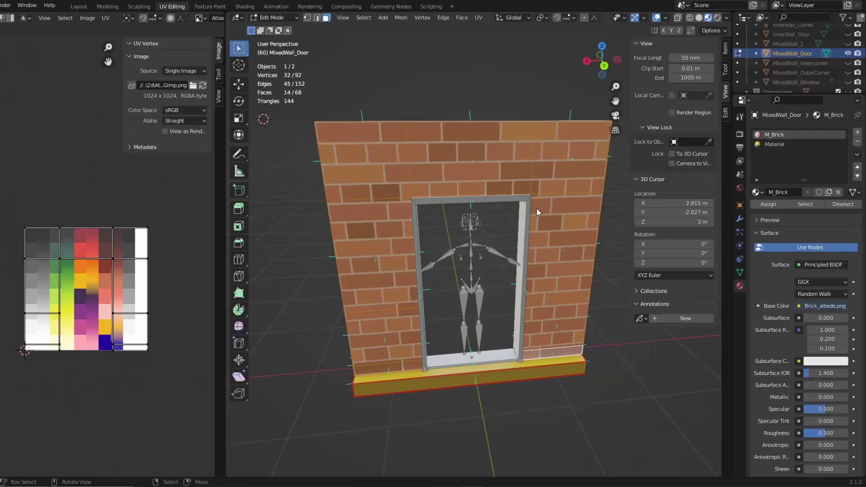
Step: Select the wall's narrow side faces and unwrap them
scroll(537, 208, "down", 2)
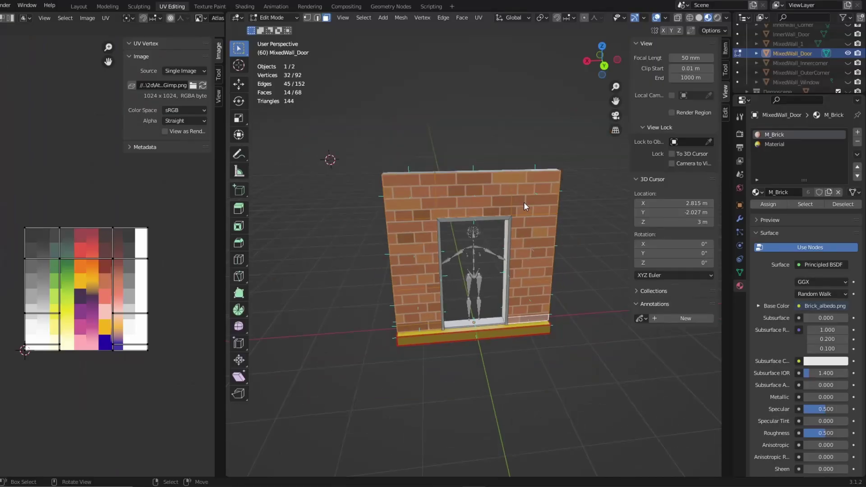
left_click(454, 194, "ctrl")
middle_click_drag(455, 193, 458, 243)
key("u")
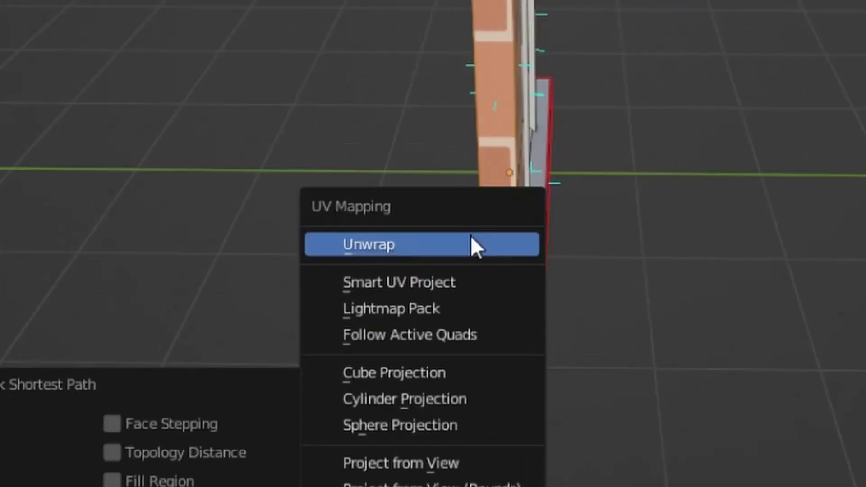
left_click(471, 236)
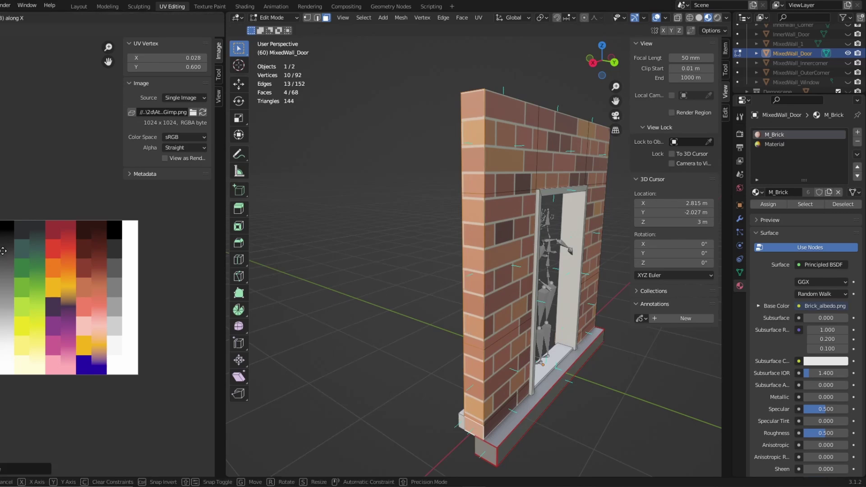
Step: Slide the side UV island along X, then check the brick texture in Object Mode
scroll(19, 262, "up", 3)
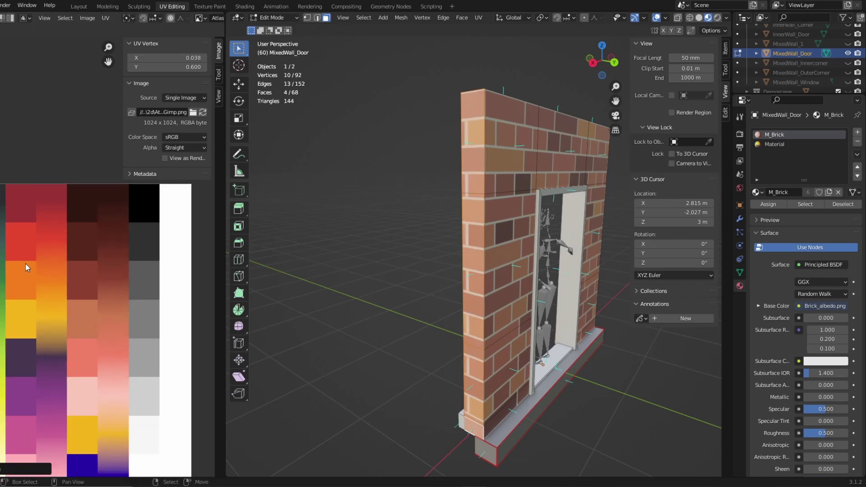
middle_click_drag(25, 264, 194, 274)
key("g")
key("x")
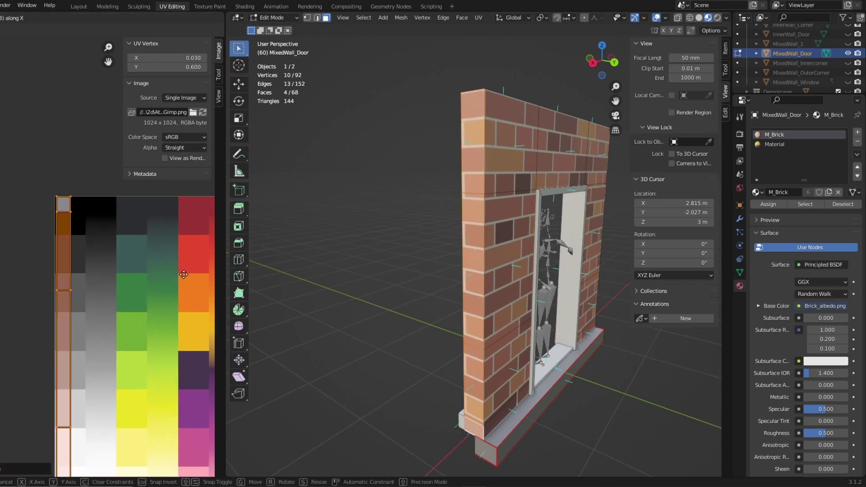
key("Tab")
middle_click_drag(446, 280, 346, 286)
Step: Preview the wall again, then slide the selected UVs along Y
key("Tab")
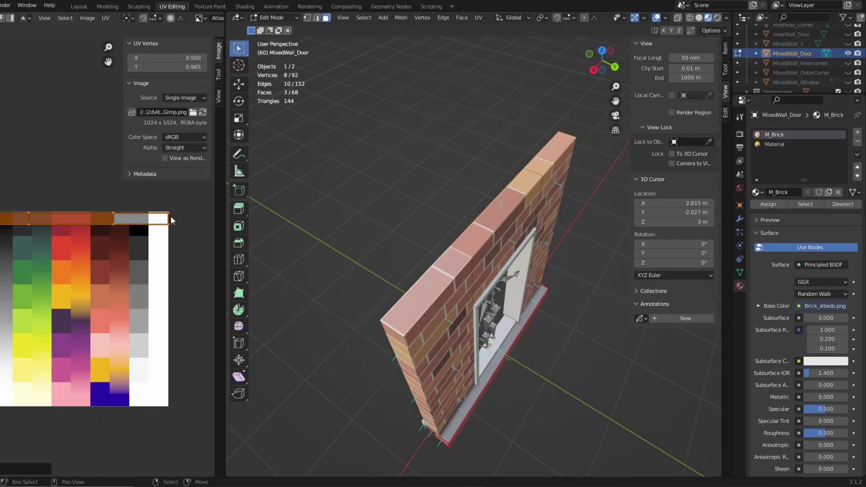
key("Tab")
mouse_move(497, 279)
middle_mouse_down()
mouse_move(473, 281)
mouse_move(440, 253)
mouse_move(416, 271)
mouse_move(316, 264)
mouse_move(550, 260)
mouse_move(491, 292)
middle_mouse_up()
key("Tab")
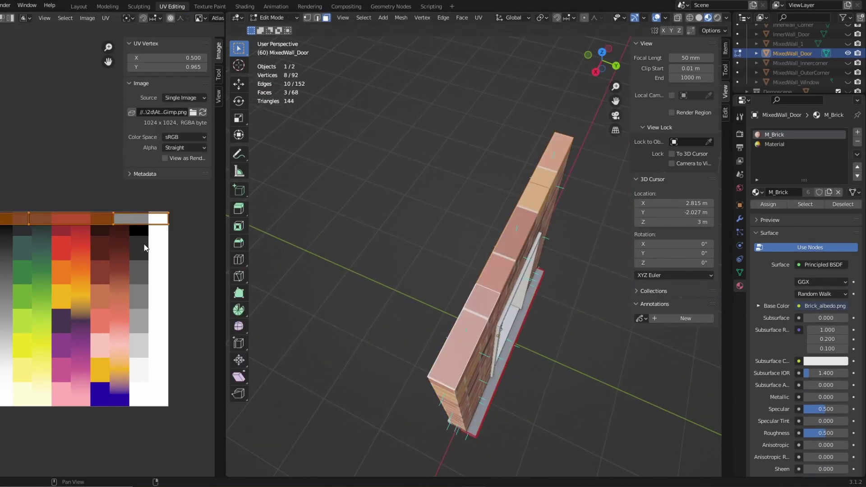
key("g")
key("y")
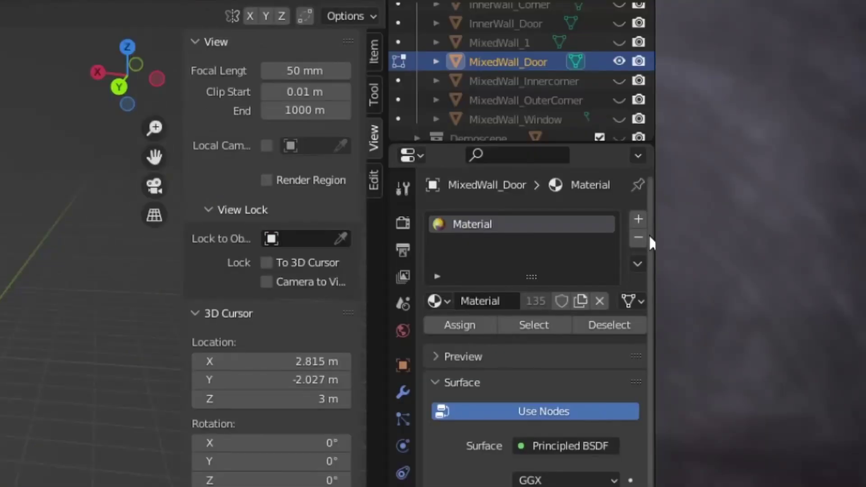
Step: Add a material slot above Material on MixedWall_Door and assign M_Brick to it
left_click(638, 220)
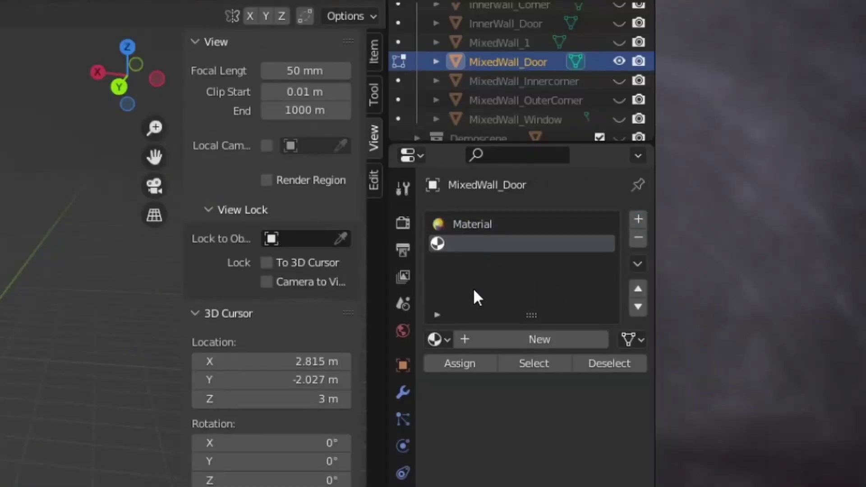
left_click(637, 287)
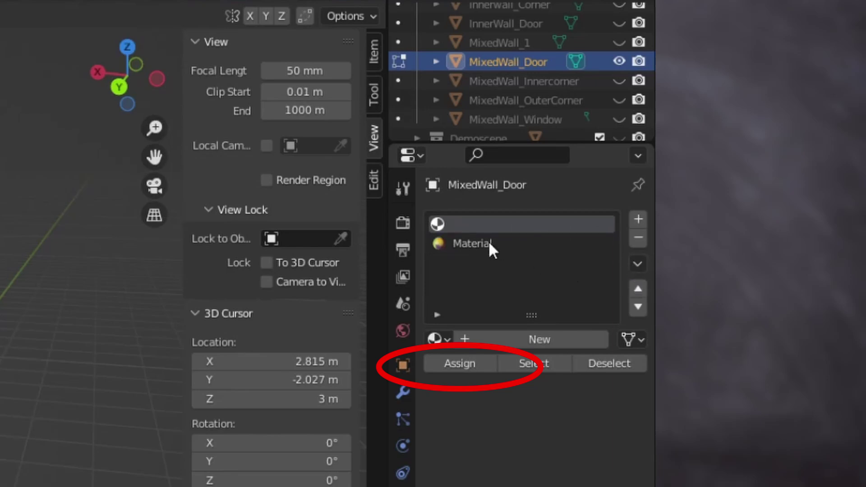
left_click(445, 340)
left_click(358, 368)
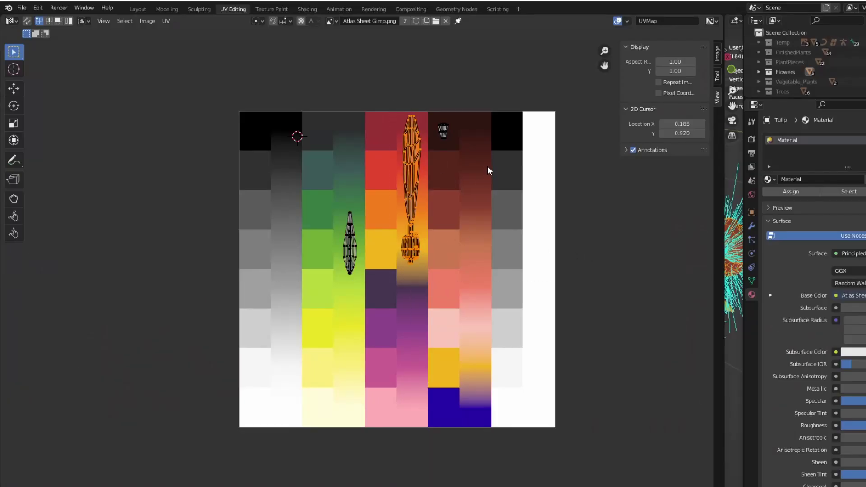
Step: Scale the tulip UVs slightly along Y, then switch the bed to Object Mode
key("s")
key("y")
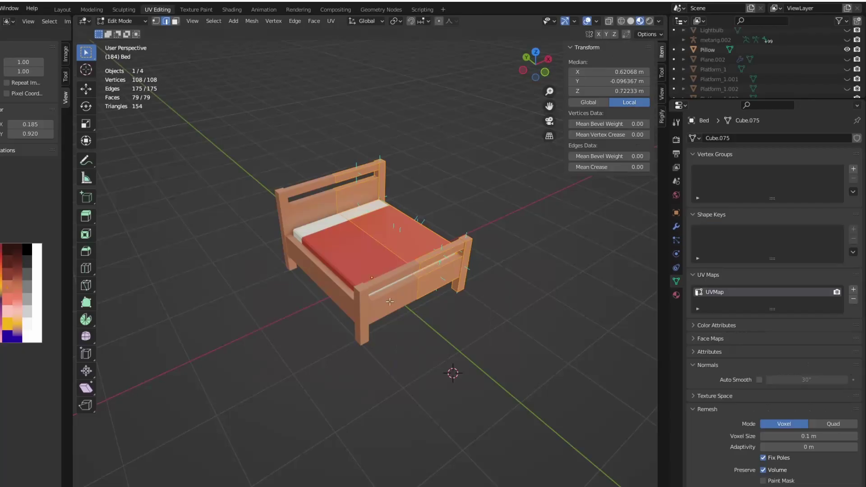
key("Tab")
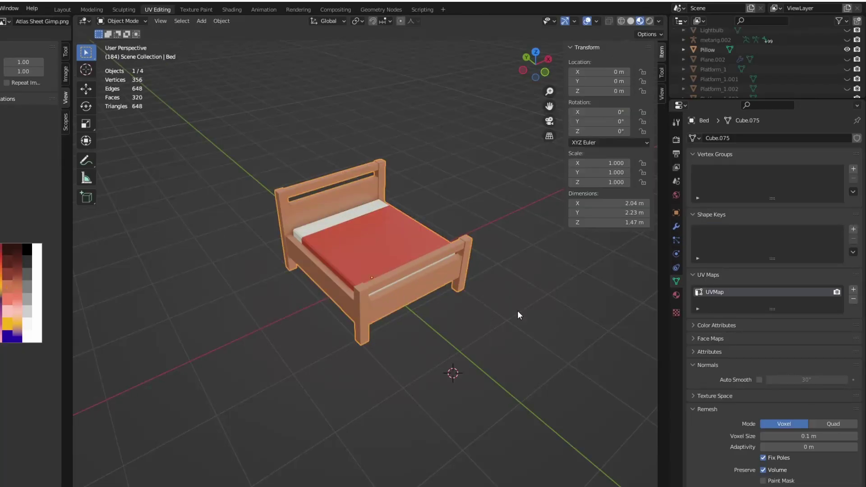
Step: Add a UV_Lightmap UV map to the bed and Lightmap Pack it with a 0.10 margin
left_click(854, 289)
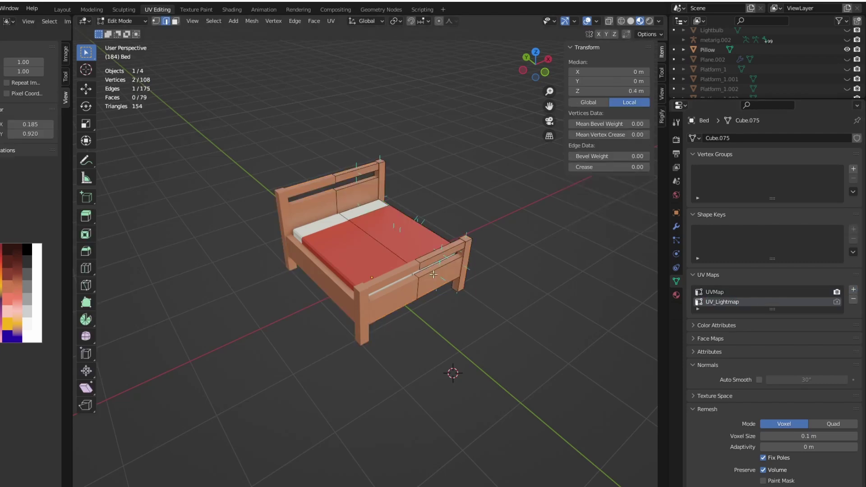
key("u")
left_click(439, 258)
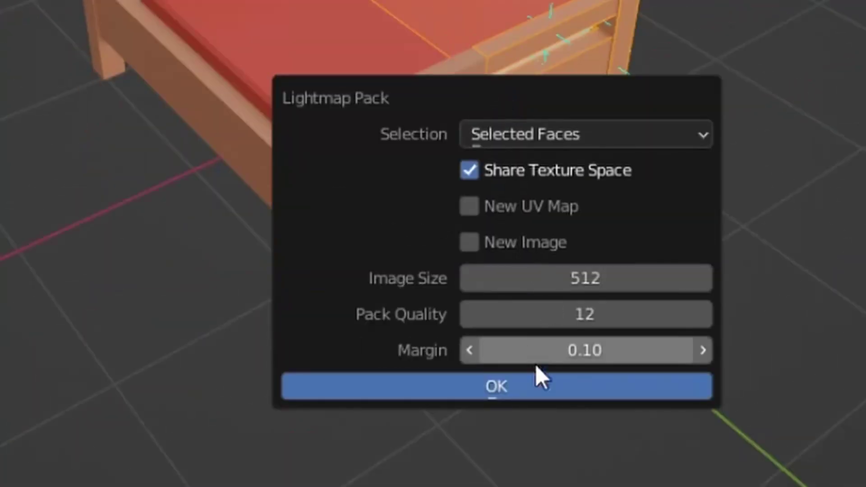
left_click(448, 352)
key("Tab")
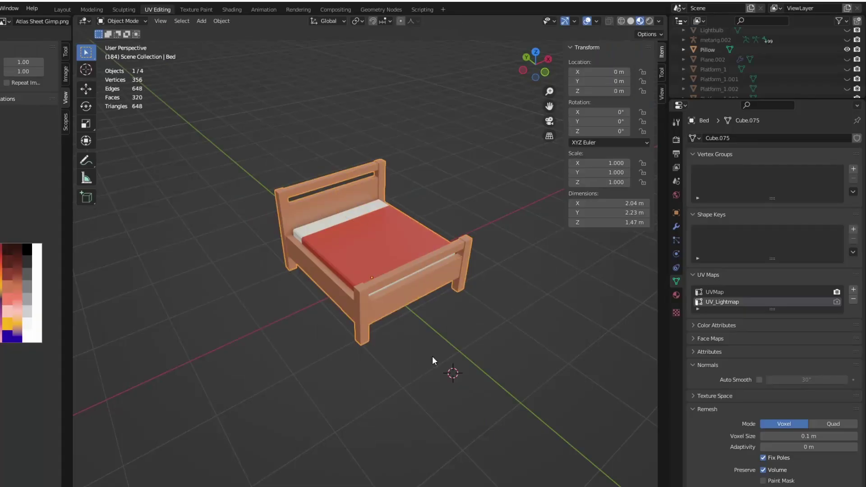
key("Tab")
key("Tab")
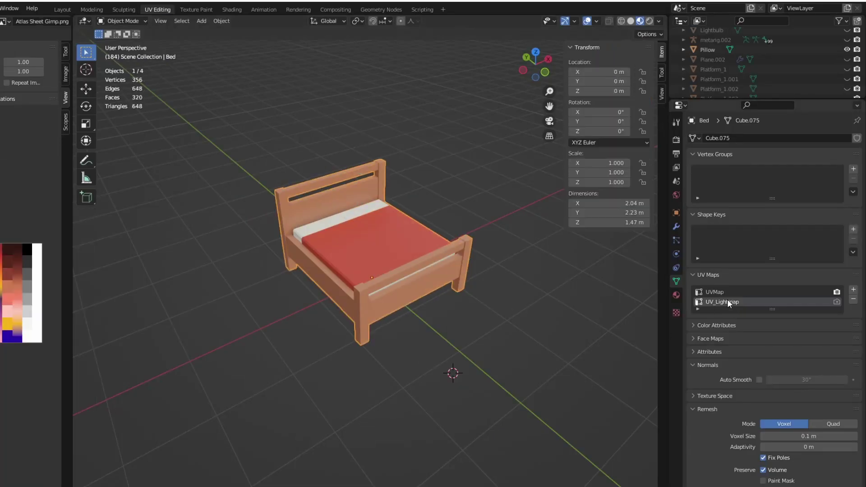